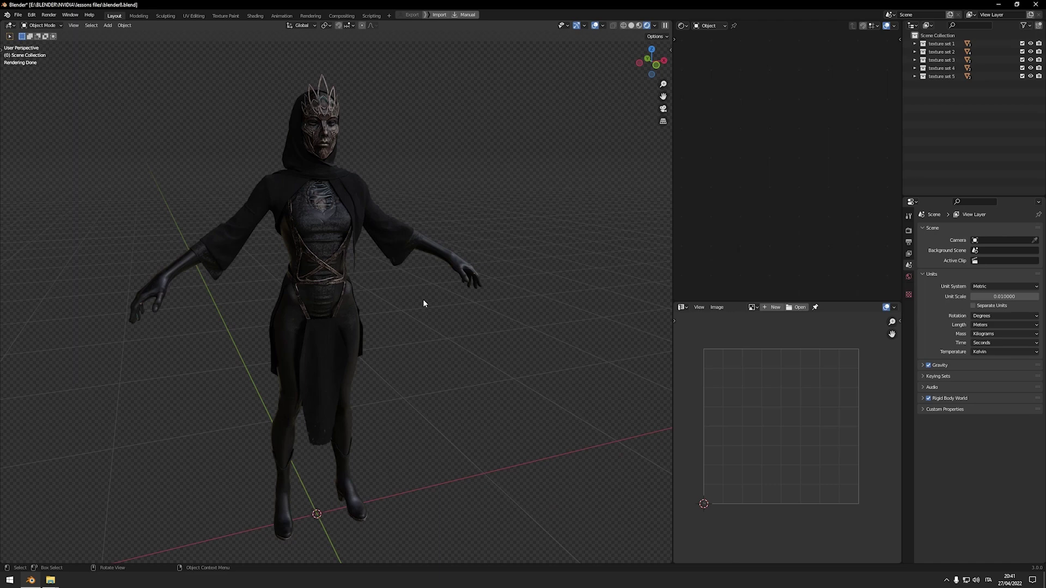
Hide texture sets 1–4 and orbit to inspect the remaining body.
drag(1022, 68, 1022, 43)
middle_drag(526, 266, 418, 308)
scroll(442, 262, up, 2)
scroll(424, 297, up, 3)
Show texture sets 4, 3, 2 and 1 again, bringing back the hood.
click(1022, 68)
click(1022, 60)
click(1022, 52)
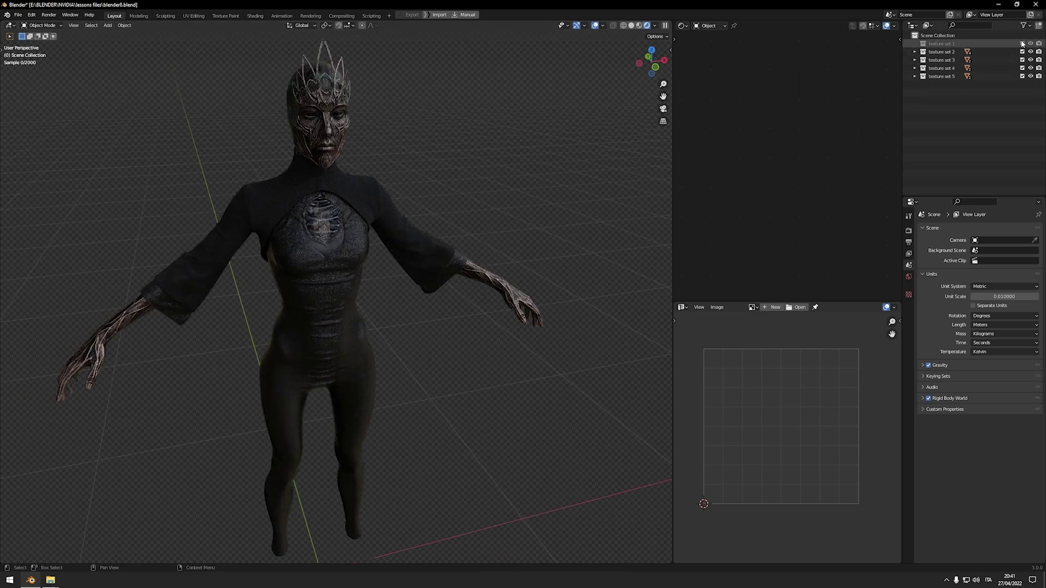
click(1022, 43)
View the character straight from the front, then orbit back to an angled perspective.
middle_drag(293, 123, 358, 259)
scroll(425, 287, down, 2)
middle_drag(390, 338, 160, 188)
key(KP_1)
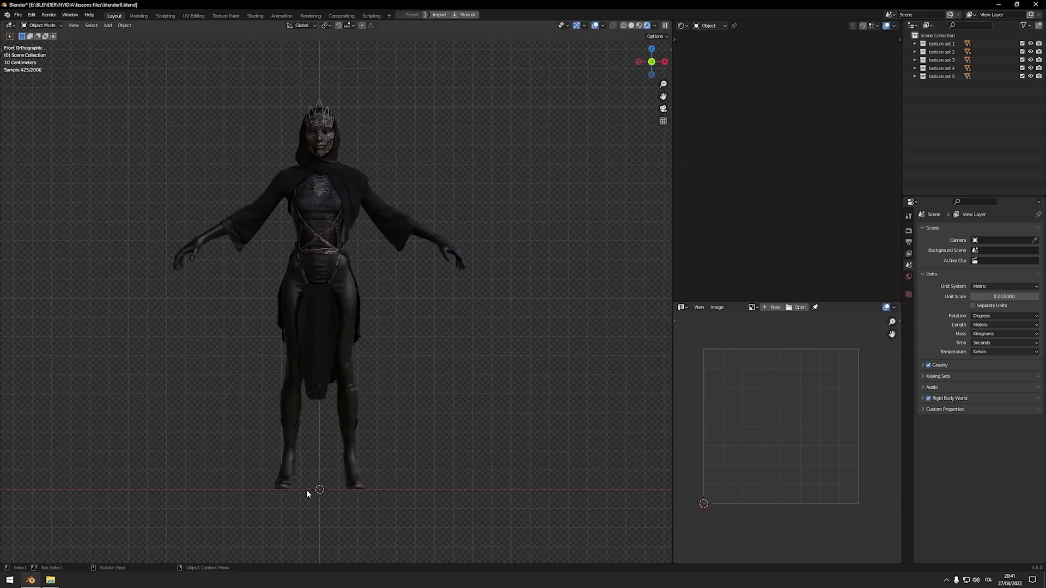
middle_drag(367, 493, 442, 367)
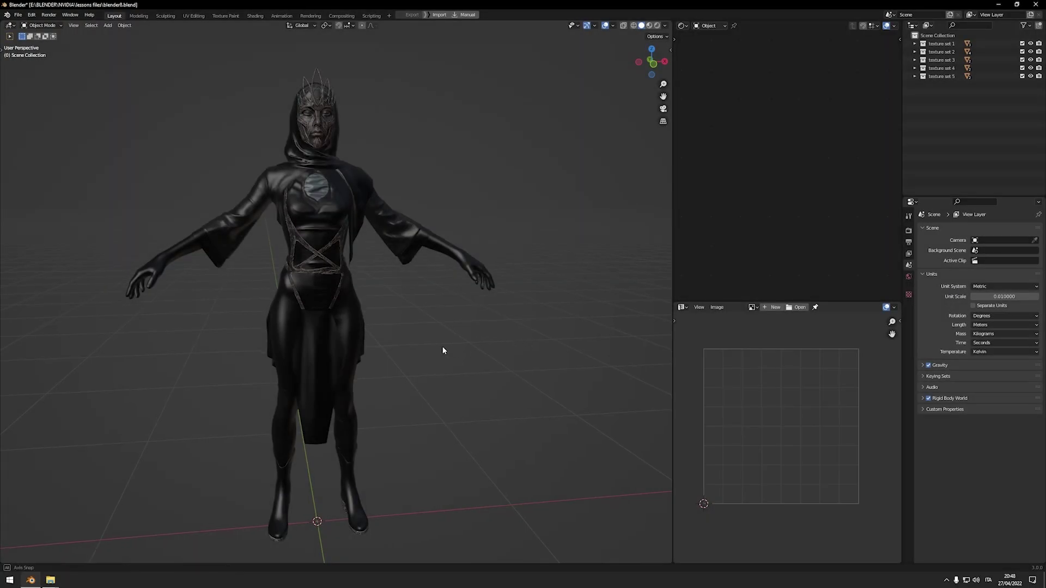
In Preferences > Add-ons, search 'rig' to find the Rigging: Rigify add-on.
click(32, 15)
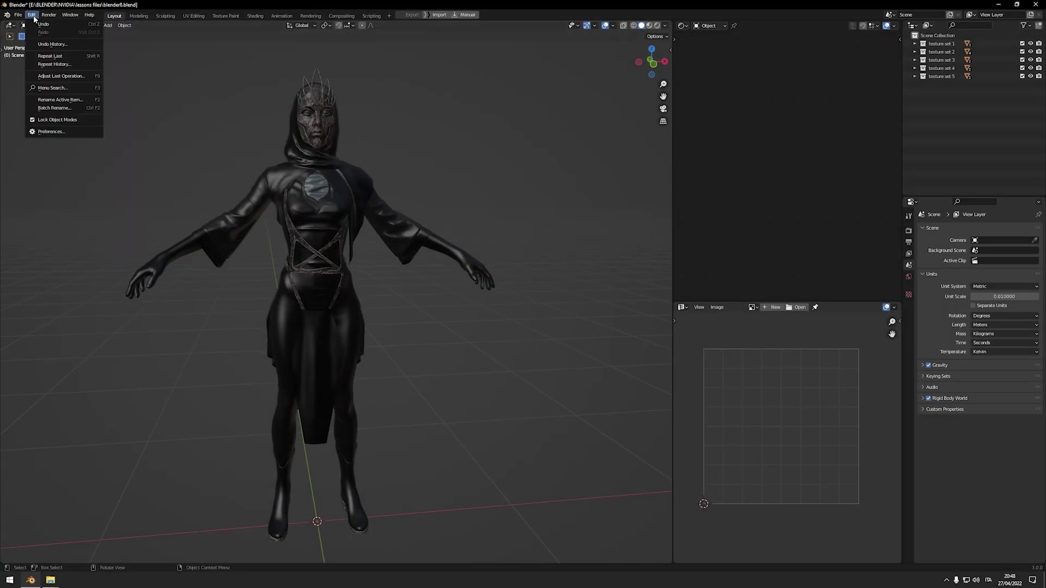
click(55, 132)
click(24, 104)
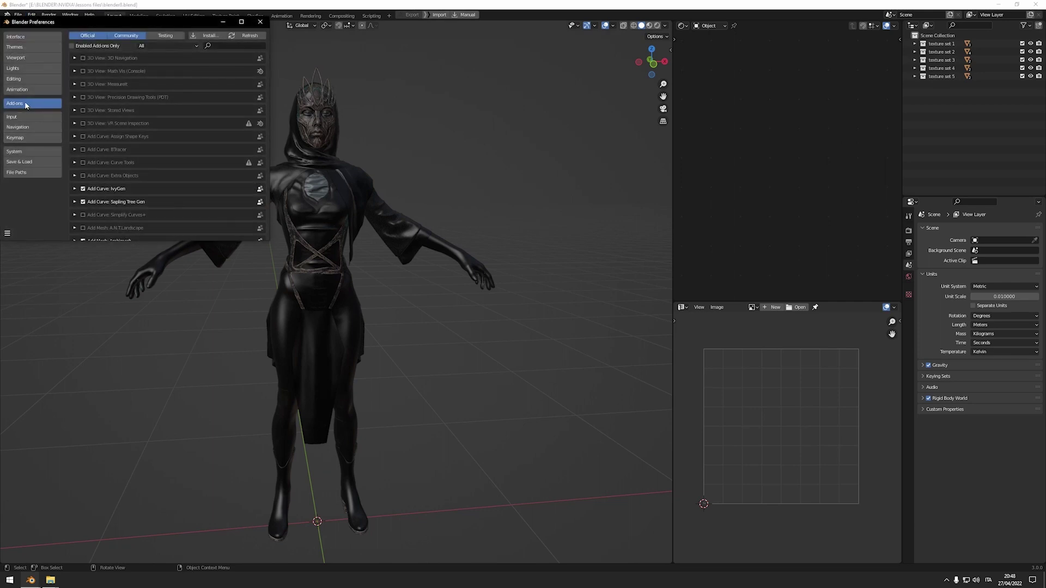
click(216, 46)
text(rigify)
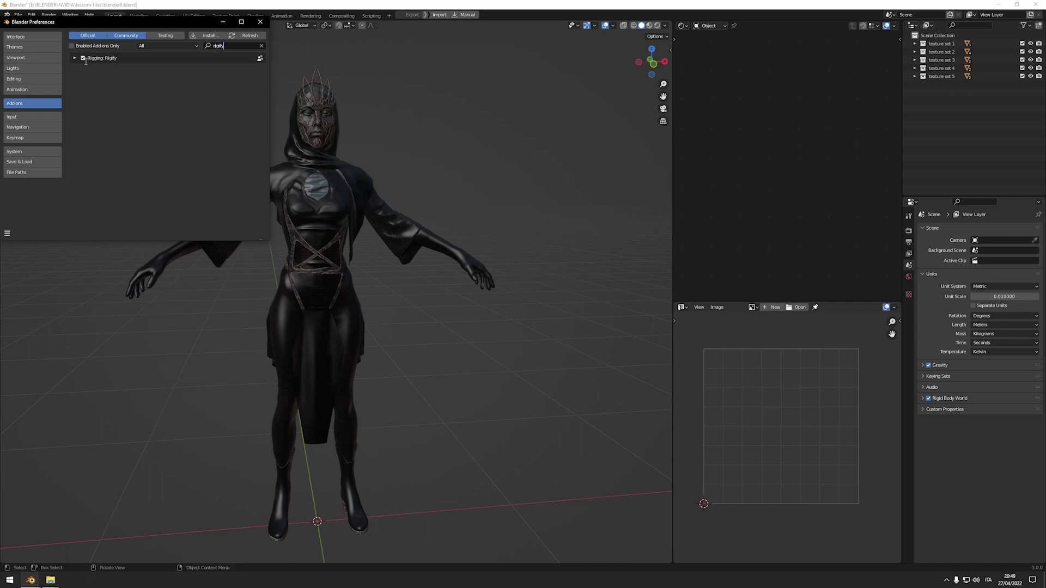
Close Preferences and add a Human (Meta-Rig) armature, viewed from the front.
click(260, 22)
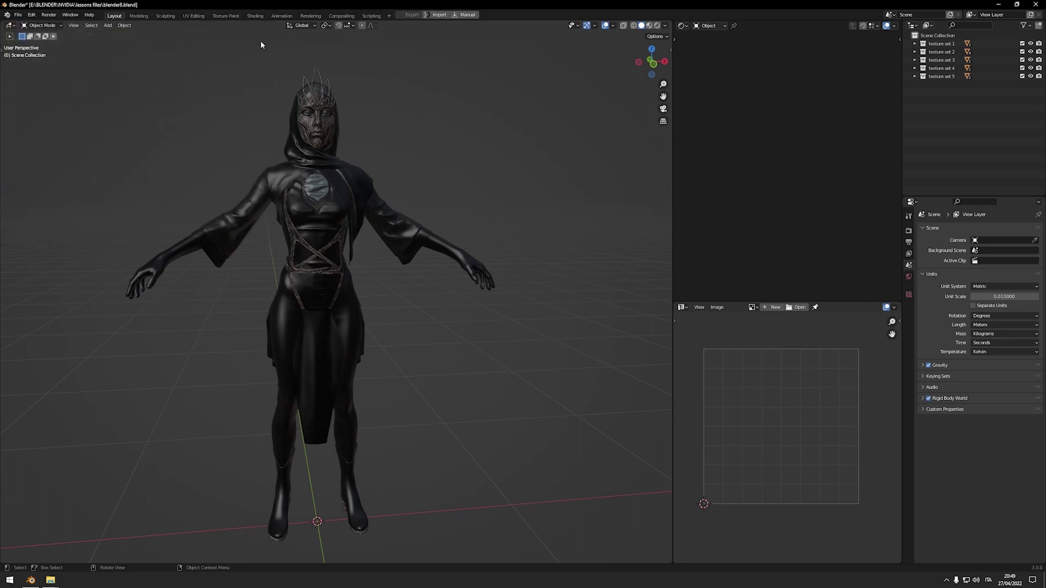
key(shift+a)
mouse_move(404, 403)
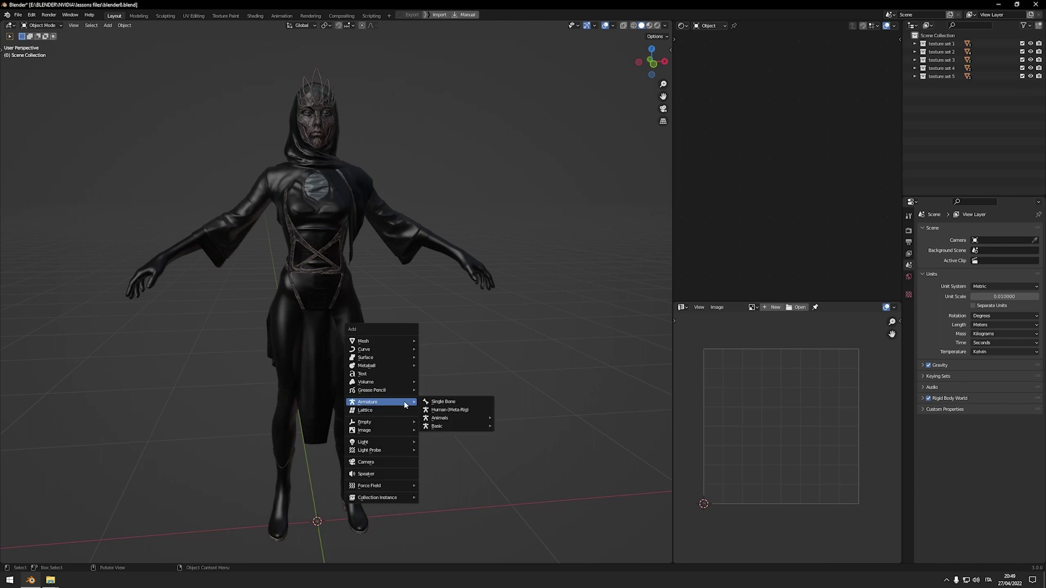
click(451, 413)
key(KP_1)
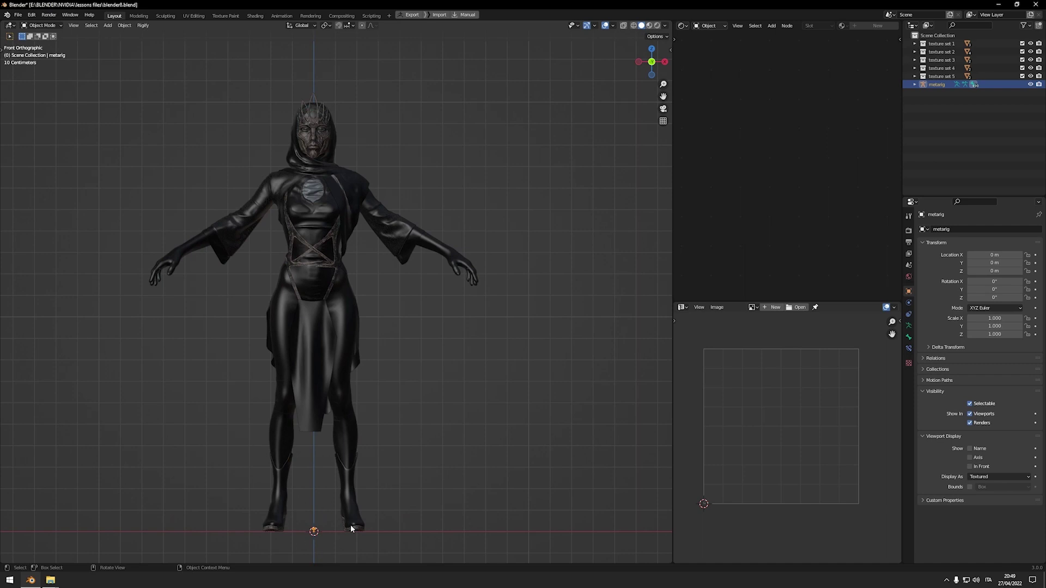
Scale the meta-rig to 98.675 to fit the character and enable In Front.
key(s)
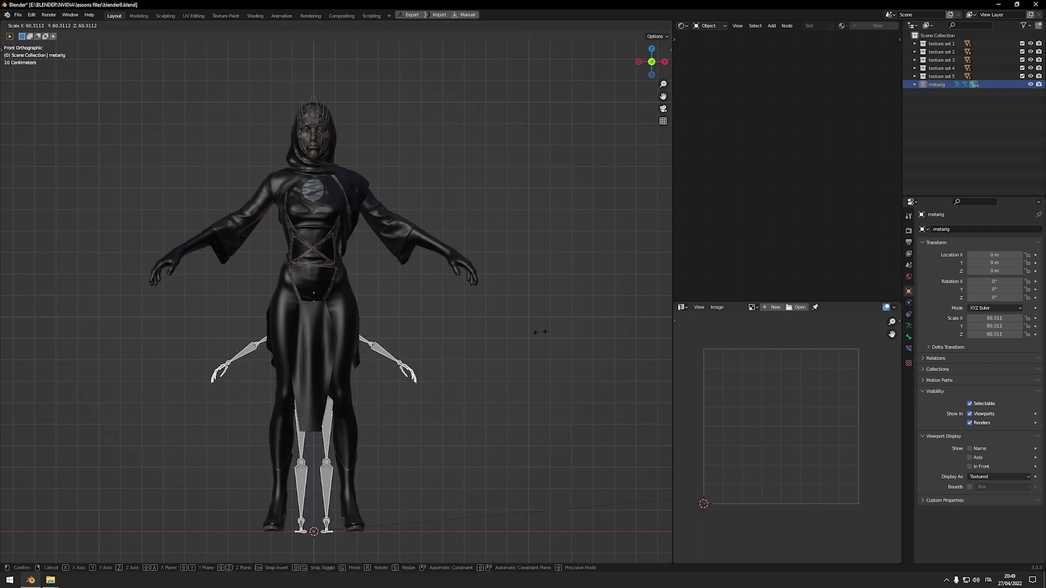
click(509, 253)
key(s)
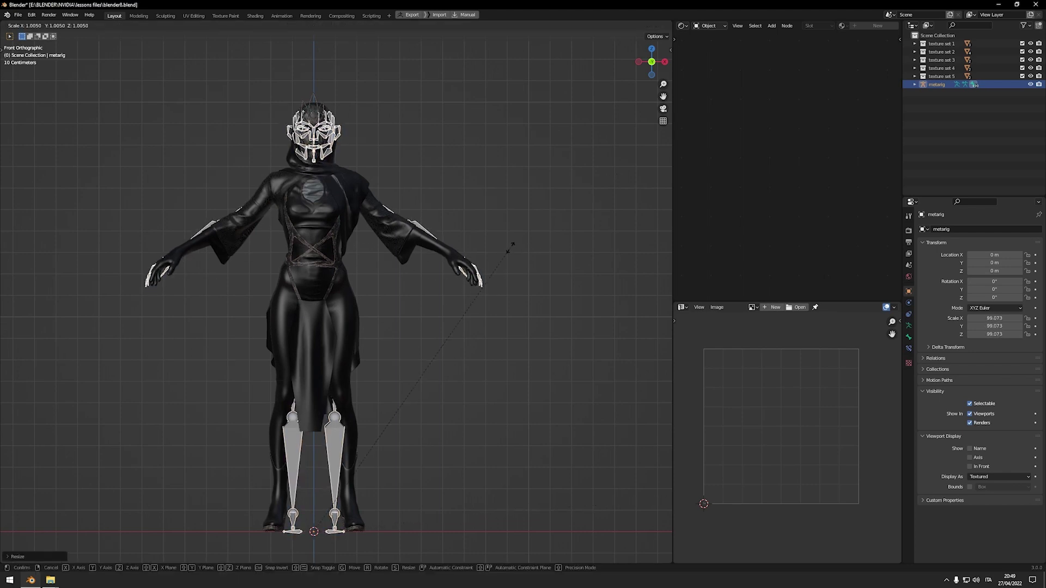
click(508, 249)
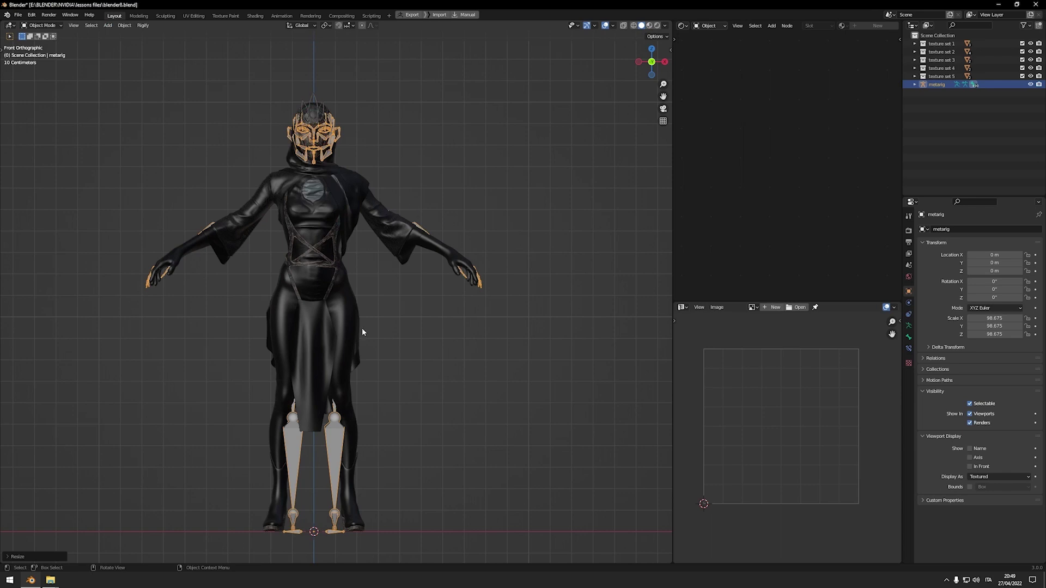
click(970, 467)
middle_drag(545, 325, 493, 335)
Enter Edit Mode on the meta-rig and turn on X-Axis Mirror.
key(Tab)
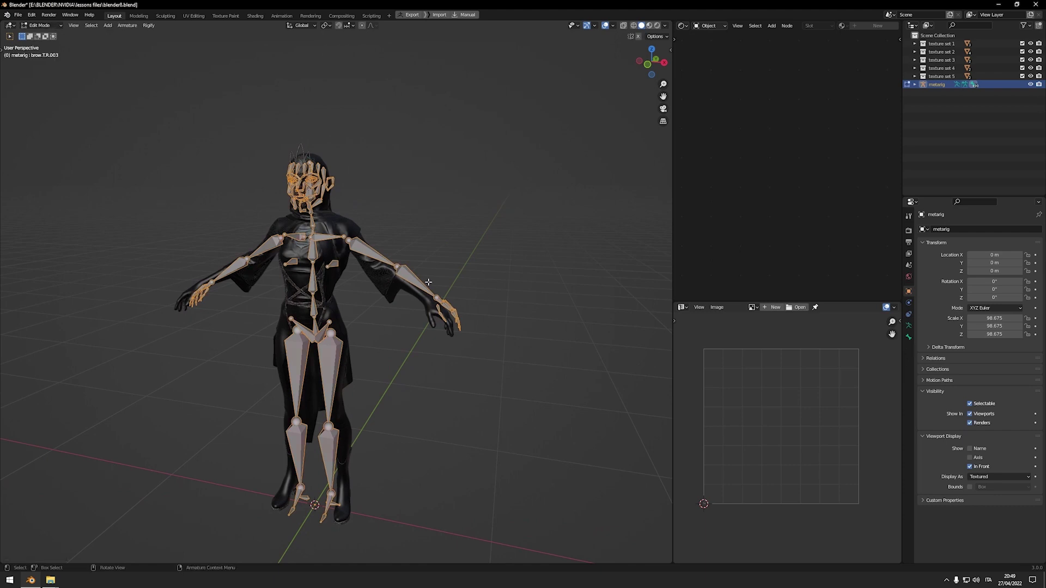
middle_drag(427, 284, 348, 259)
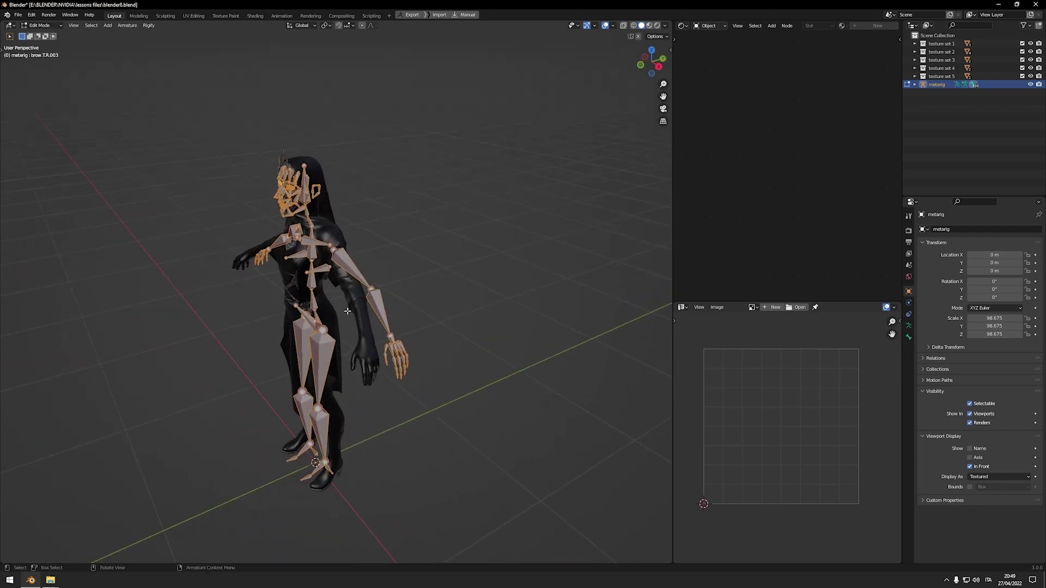
middle_drag(436, 309, 456, 301)
key(n)
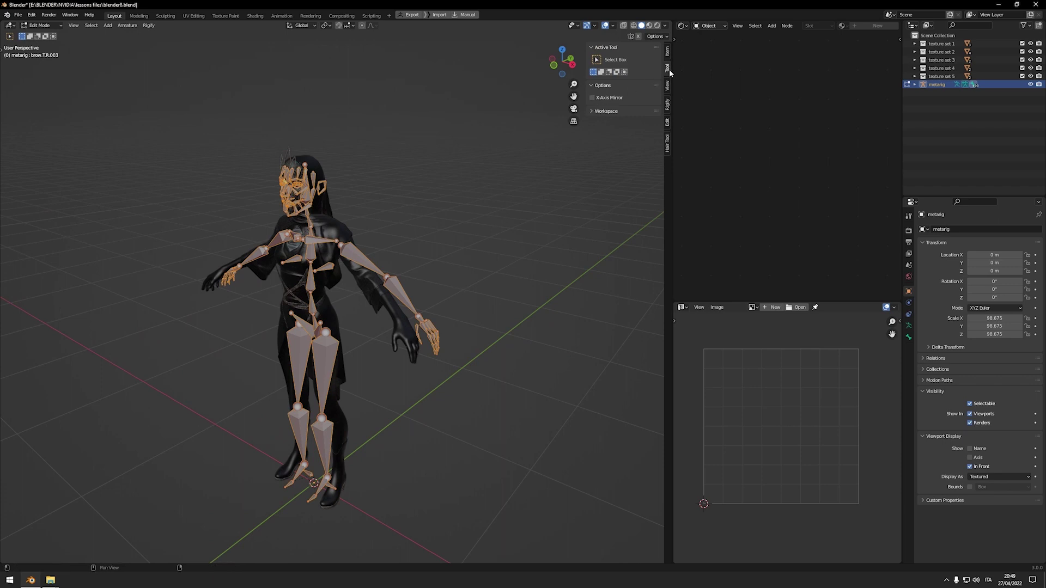
click(593, 98)
Test-move the forearm.L bone to check mirroring, cancelling each move.
click(394, 281)
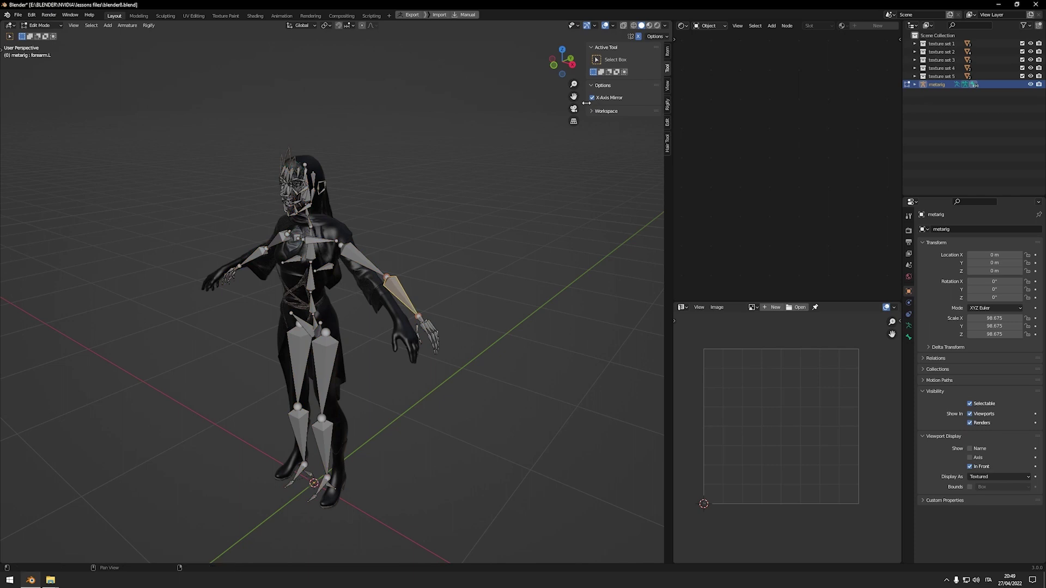
middle_drag(394, 281, 431, 267)
key(g)
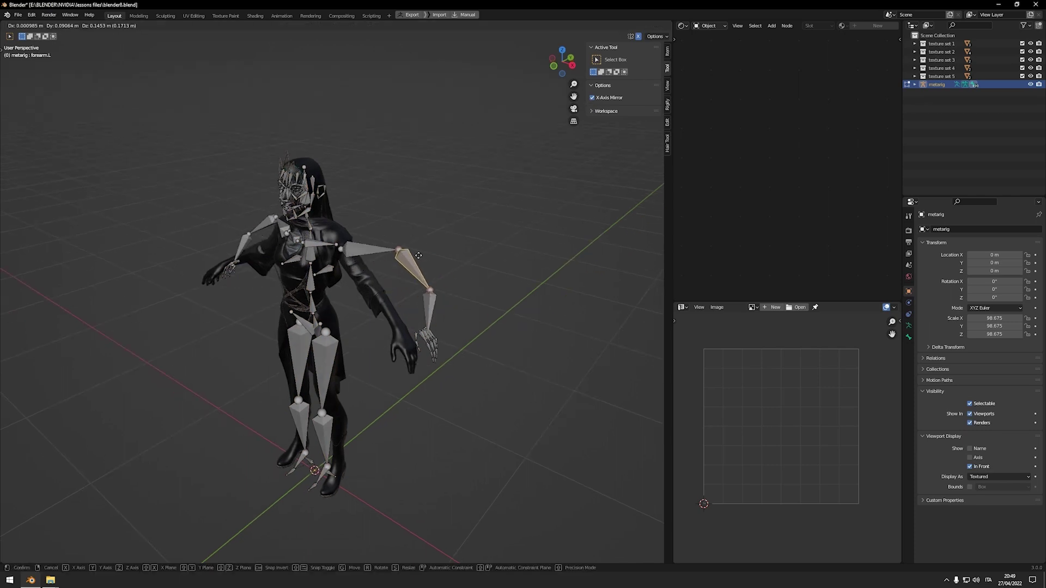
right_click(410, 281)
middle_drag(401, 280, 326, 232)
key(g)
key(Escape)
Switch to wireframe view and delete the meta-rig's face bones.
scroll(365, 353, up, 3)
middle_drag(307, 327, 400, 245)
scroll(402, 248, down, 2)
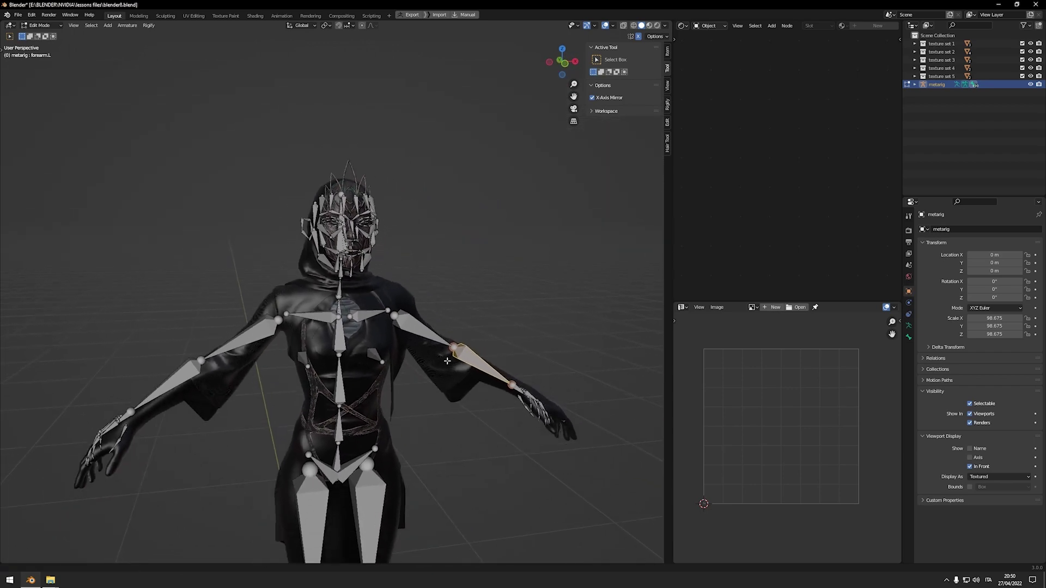
shift+middle_drag(459, 393, 411, 301)
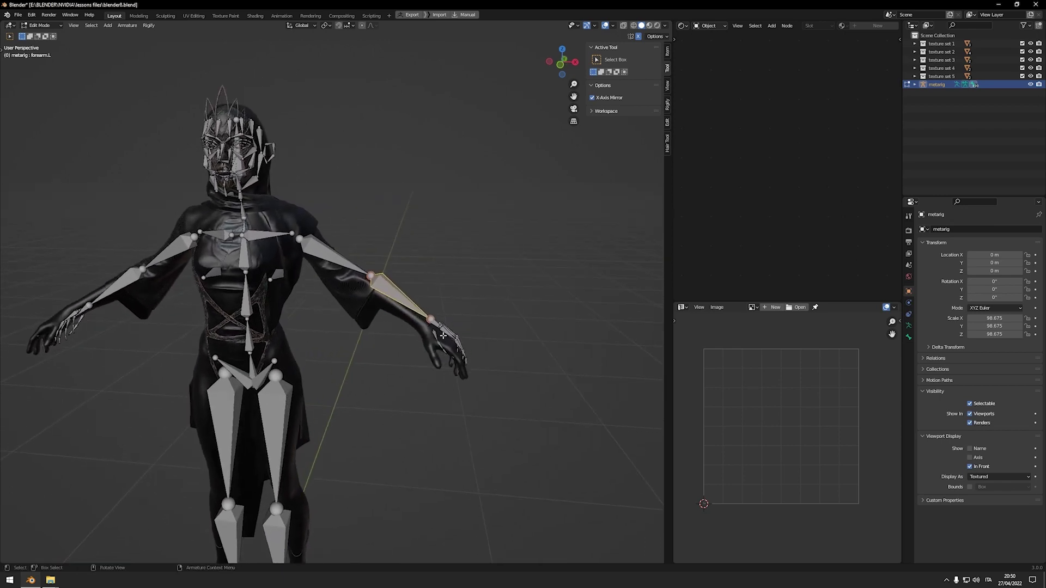
middle_drag(443, 336, 240, 300)
scroll(327, 305, up, 5)
key(shift+z)
drag(229, 117, 337, 365)
key(x)
click(329, 327)
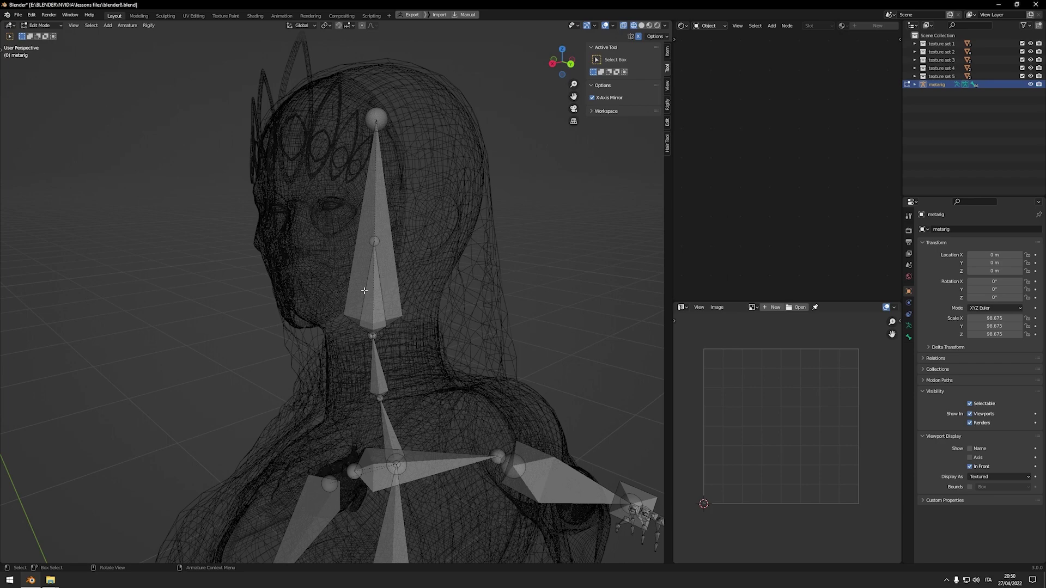
Clear the remaining face bones around the head and select the spine.006 head bone.
key(x)
key(z)
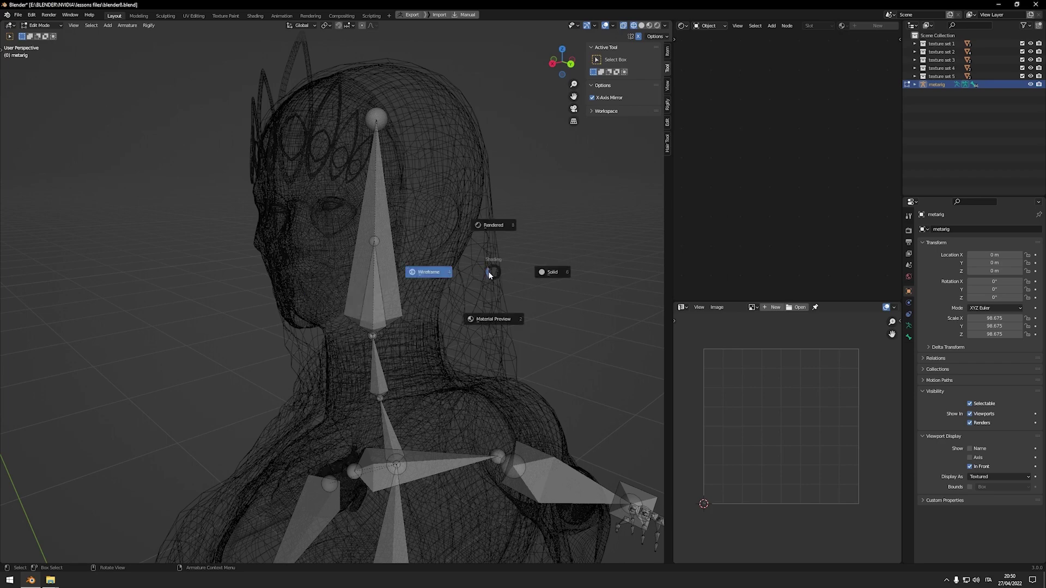
click(369, 297)
click(369, 296)
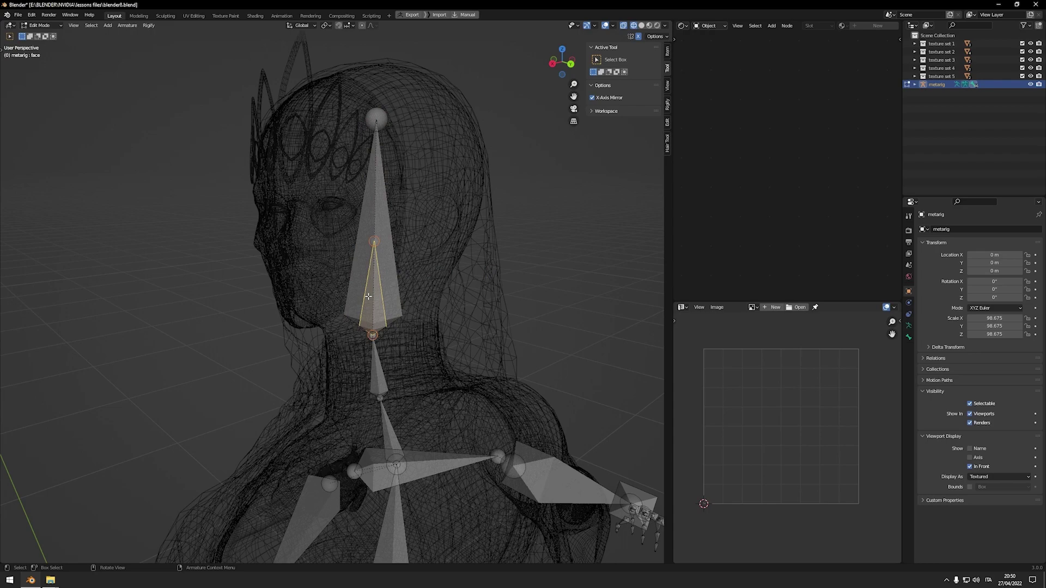
click(380, 268)
middle_drag(379, 224, 429, 224)
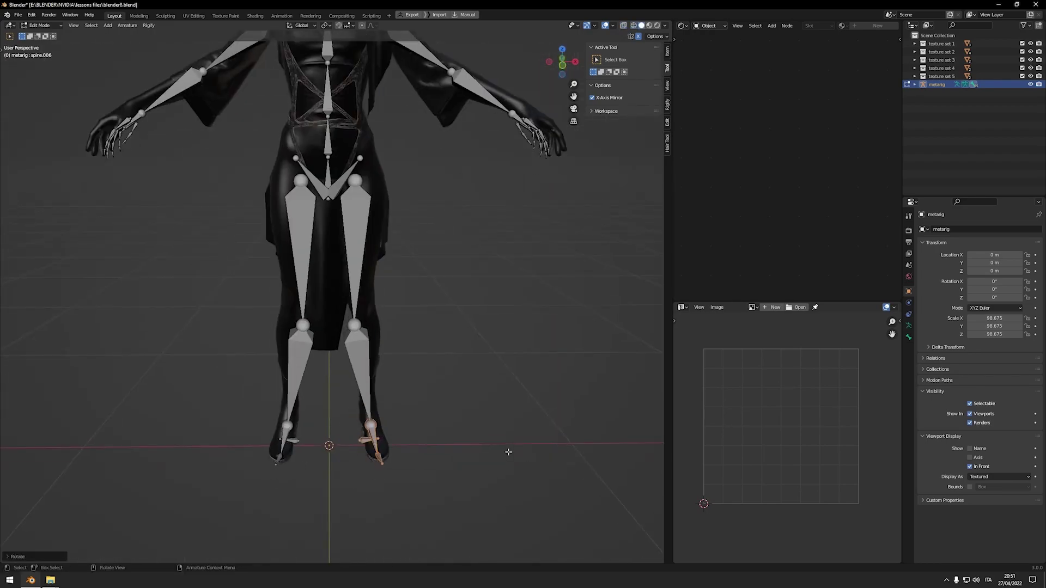
scroll(430, 518, down, 4)
middle_drag(508, 452, 365, 348)
scroll(403, 382, up, 5)
Return to Object Mode and hide the hijab_lp hood mesh to check the rig.
key(Tab)
click(358, 292)
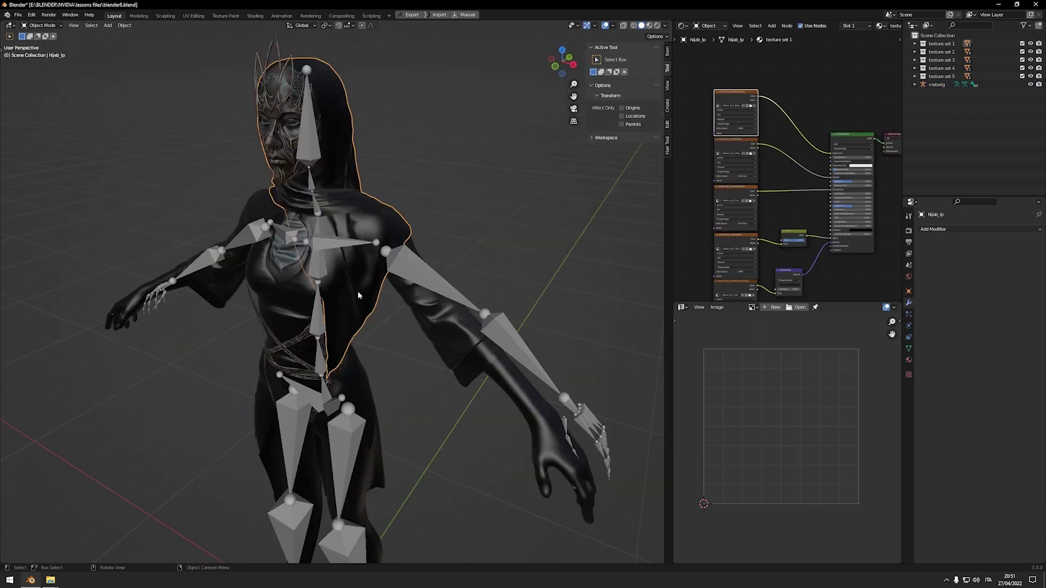
middle_drag(357, 291, 365, 293)
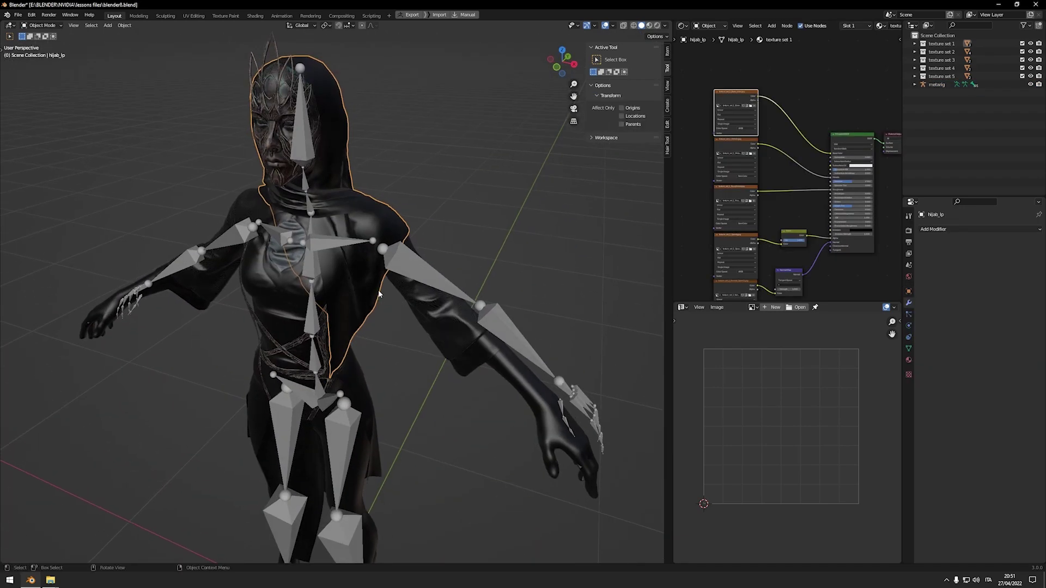
key(h)
middle_drag(368, 256, 315, 205)
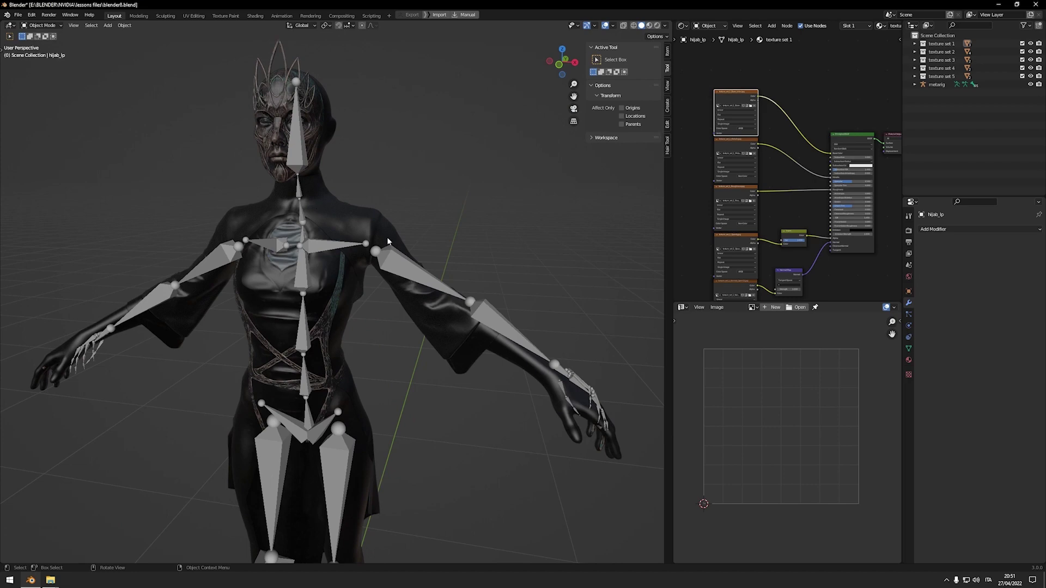
middle_drag(388, 240, 381, 296)
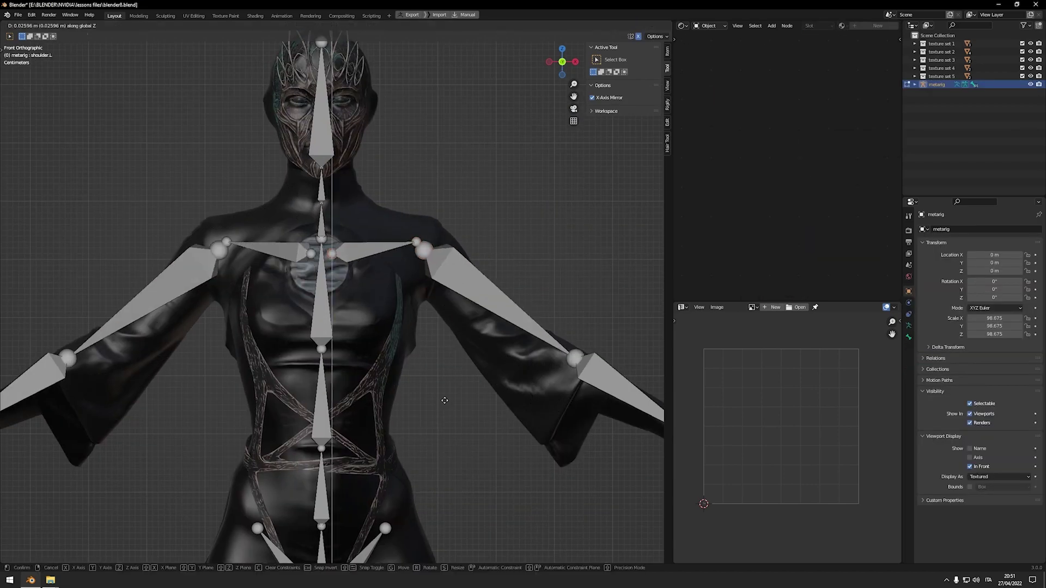
View the rig from the right side and enable snapping to the mesh volume.
key(KP_3)
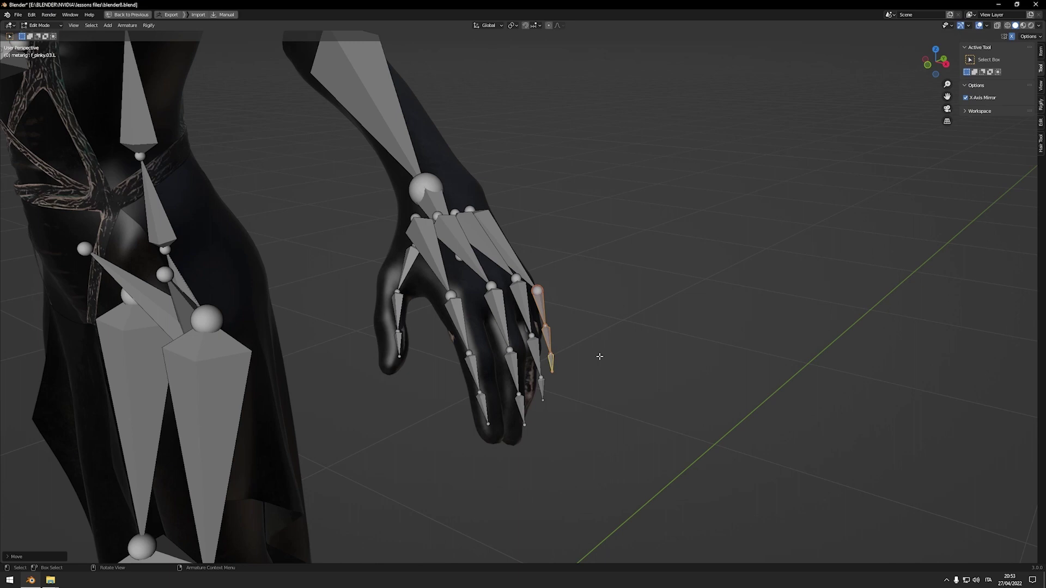
key(shift+Tab)
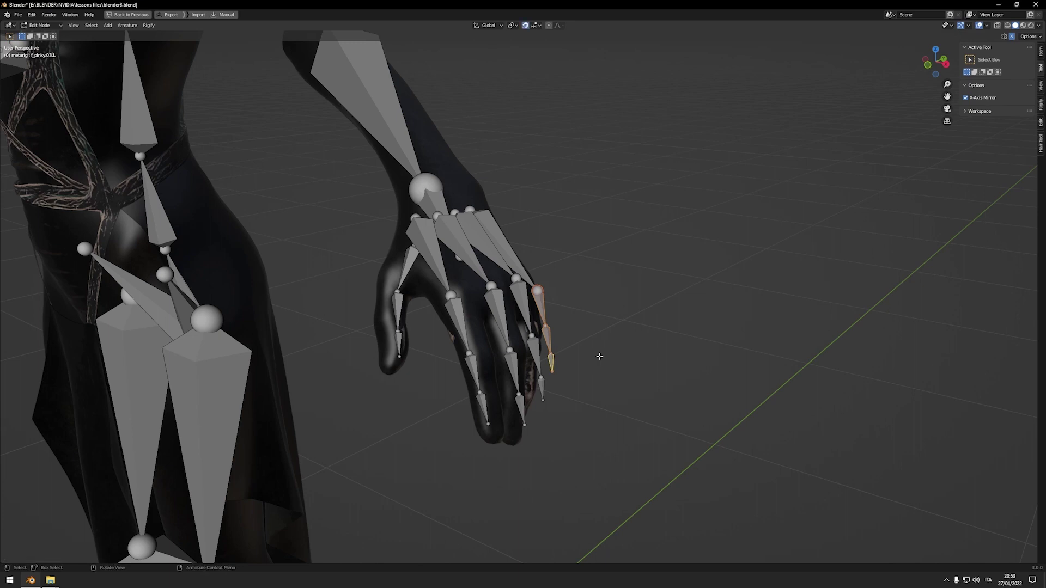
click(535, 27)
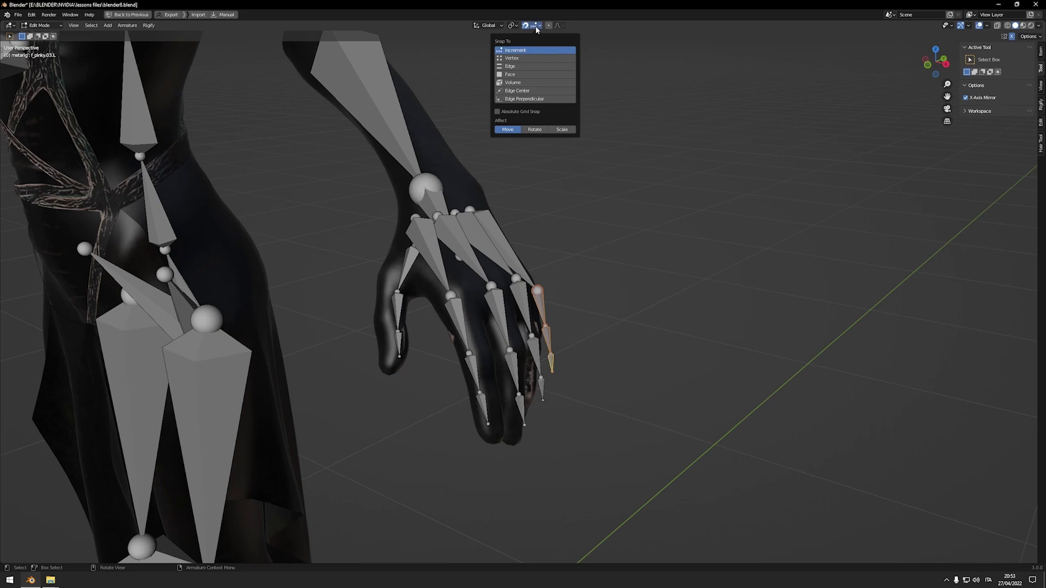
click(517, 84)
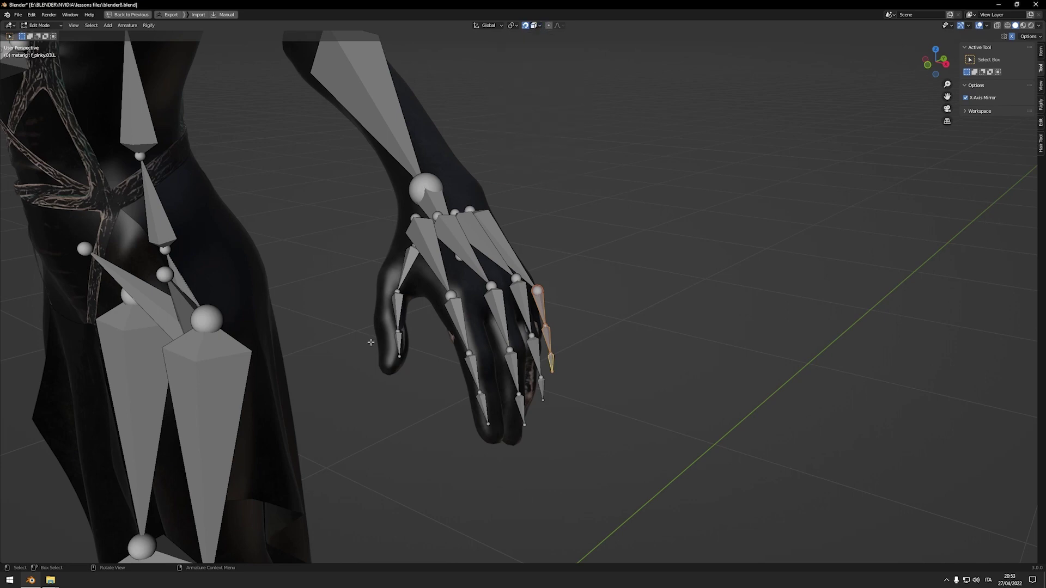
Move the thumb.03.L tip and thumb.02.L joints inside the thumb mesh.
click(404, 359)
shift+middle_drag(404, 359, 444, 355)
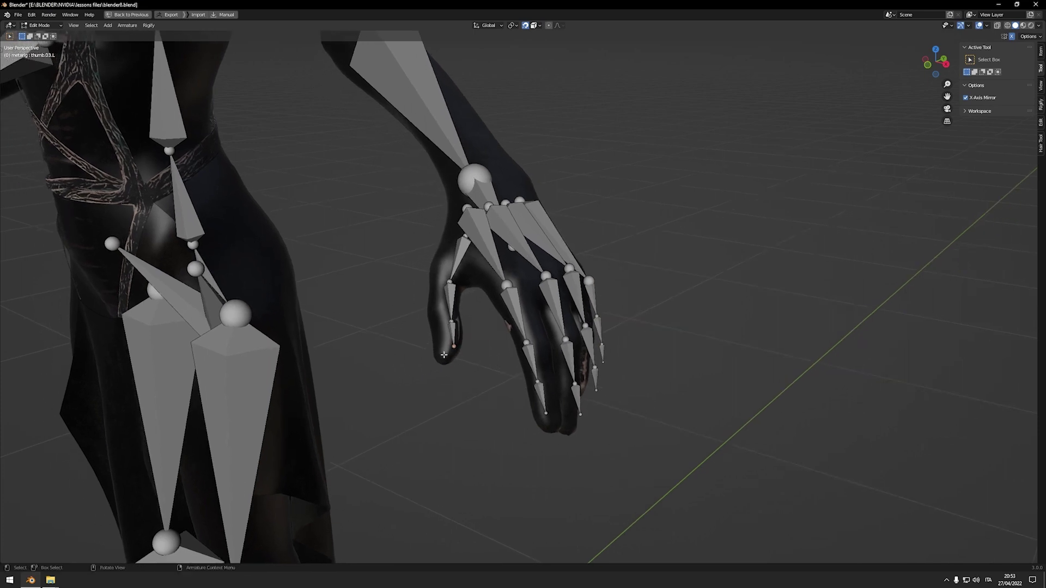
key(g)
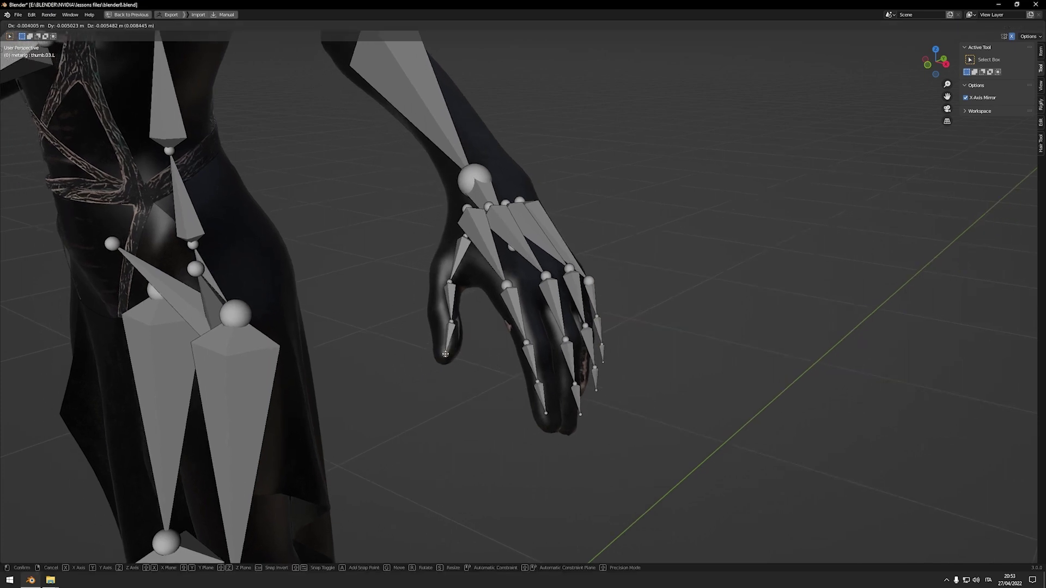
click(444, 352)
middle_drag(445, 353, 487, 370)
scroll(487, 370, up, 2)
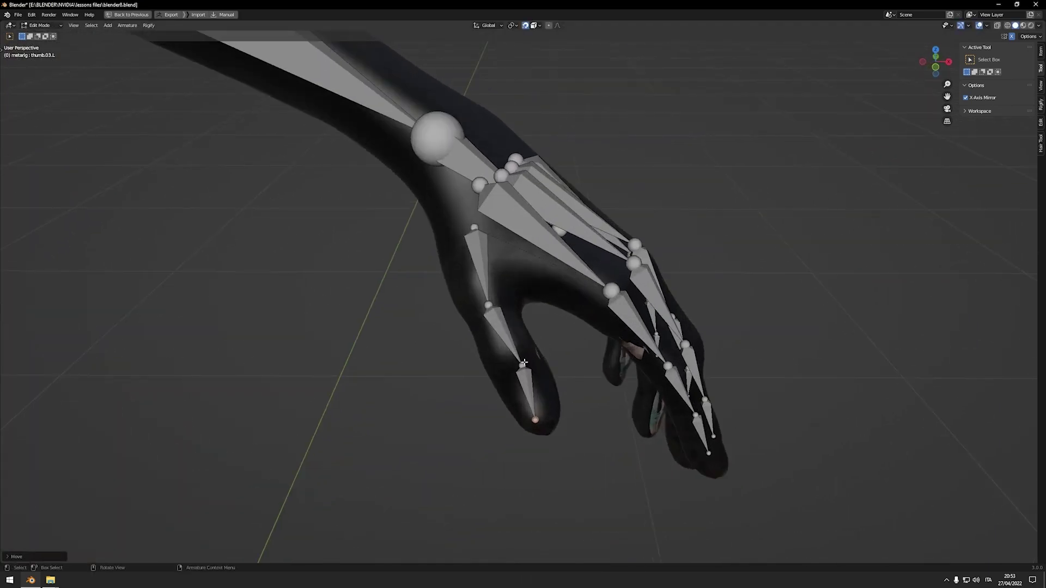
click(523, 363)
key(g)
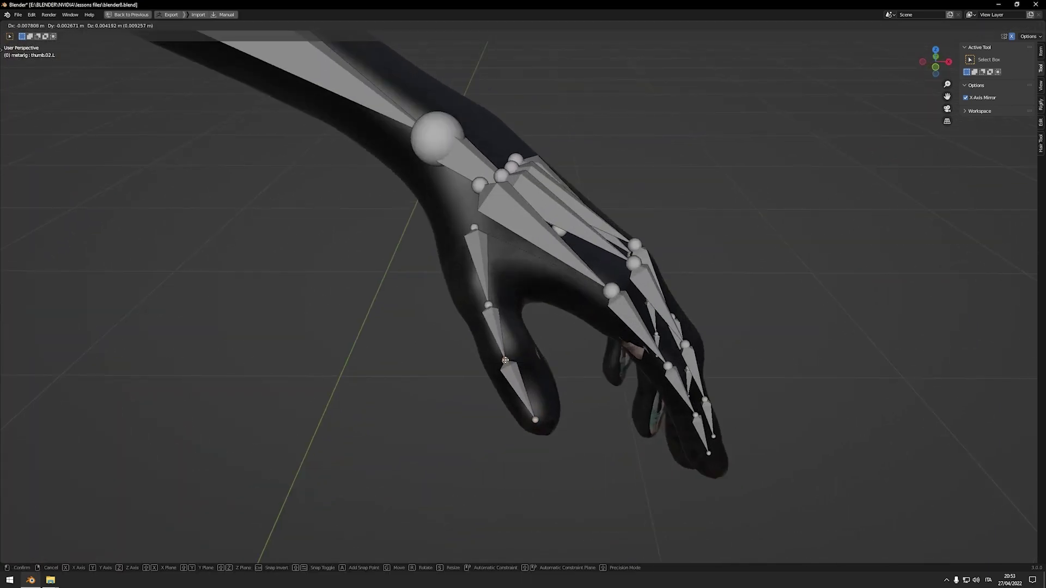
click(508, 362)
Reposition the thumb.01.L/thumb.02.L joint and the upper thumb joints inside the thumb.
click(488, 304)
key(g)
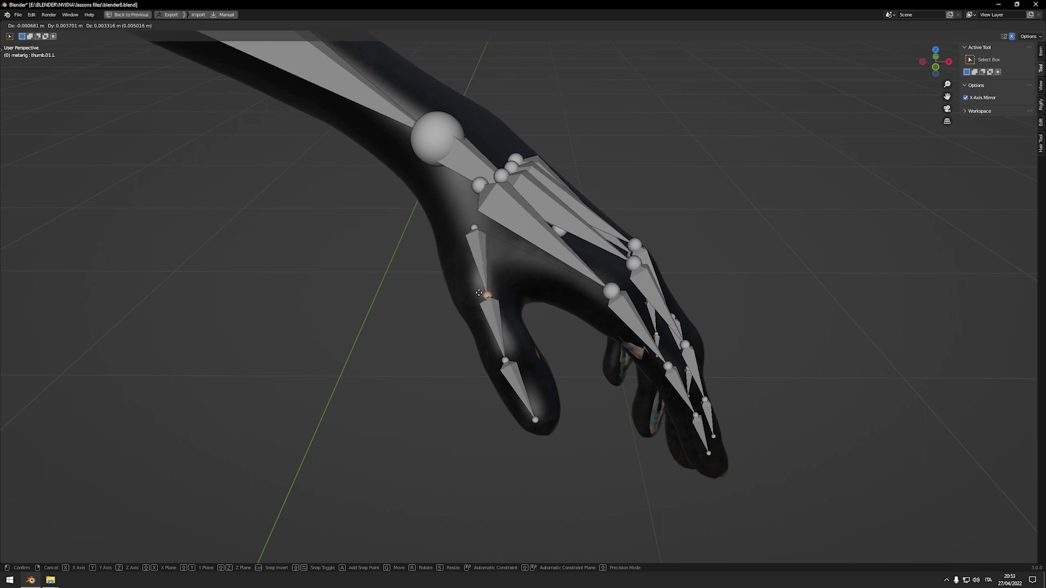
click(481, 289)
shift+middle_drag(524, 344, 463, 376)
click(443, 312)
key(g)
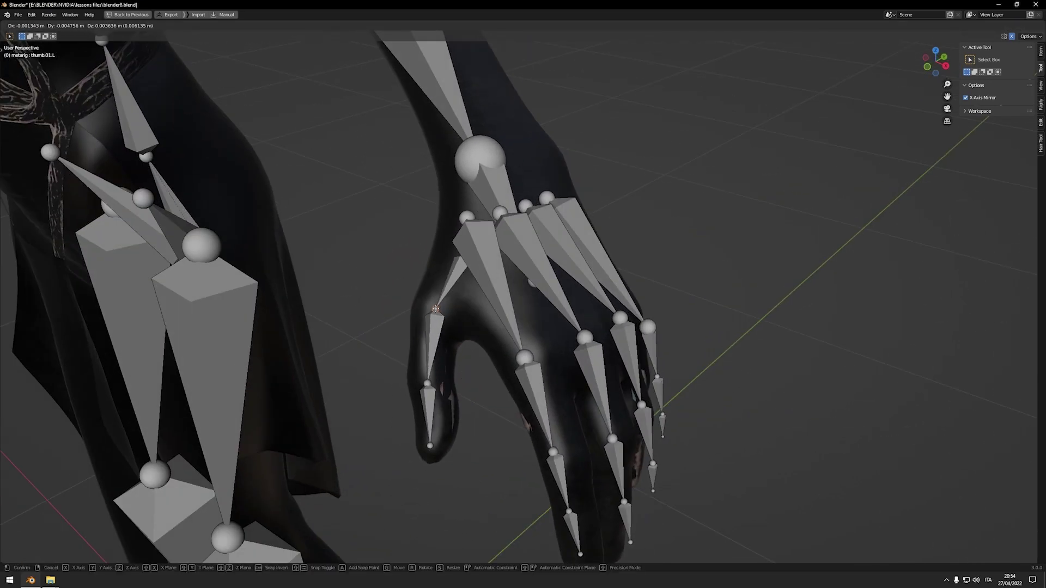
click(433, 306)
click(433, 393)
key(g)
click(431, 390)
click(431, 389)
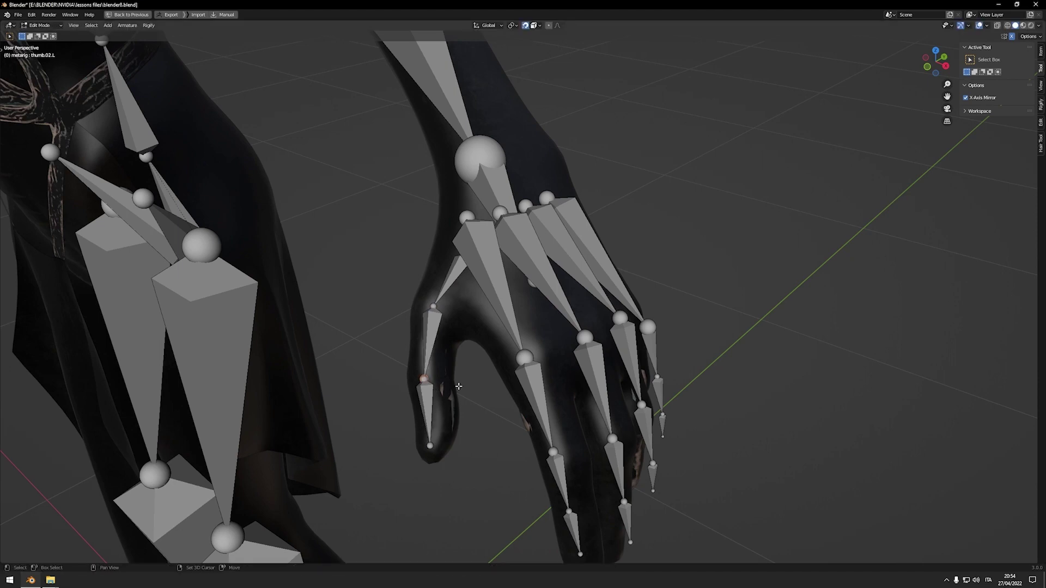
Fine-tune the thumb tip joint and check the thumb from around the hand.
middle_drag(457, 415, 480, 412)
shift+middle_drag(481, 413, 443, 404)
key(g)
click(465, 401)
scroll(465, 401, down, 2)
middle_drag(473, 339, 491, 262)
scroll(448, 332, up, 1)
Move the palm.03.L tail and f_pinky.01.L joints into the hand mesh.
click(462, 356)
click(479, 300)
scroll(479, 299, down, 4)
key(g)
scroll(491, 262, up, 4)
click(556, 280)
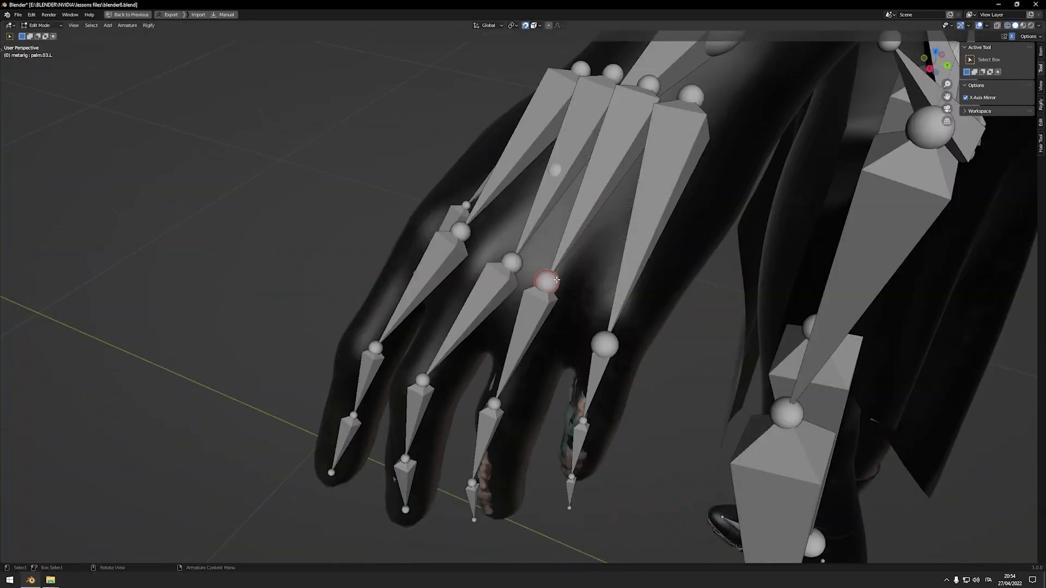
key(g)
middle_drag(557, 280, 563, 353)
click(531, 338)
key(g)
click(572, 354)
scroll(588, 356, down, 10)
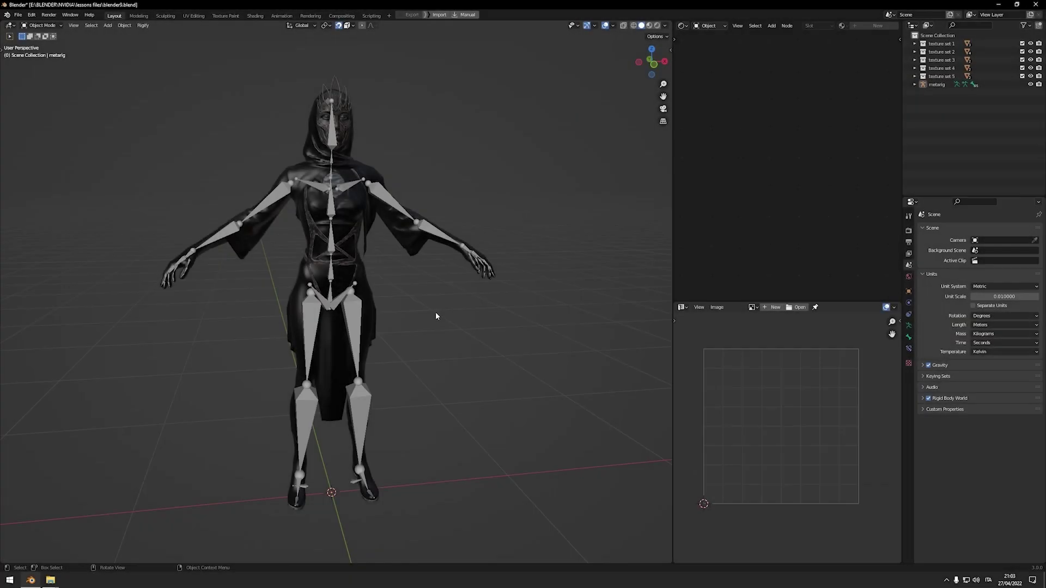
Select the metarig and move it to a new collection named 'skeleton'.
middle_drag(436, 316, 418, 324)
click(352, 321)
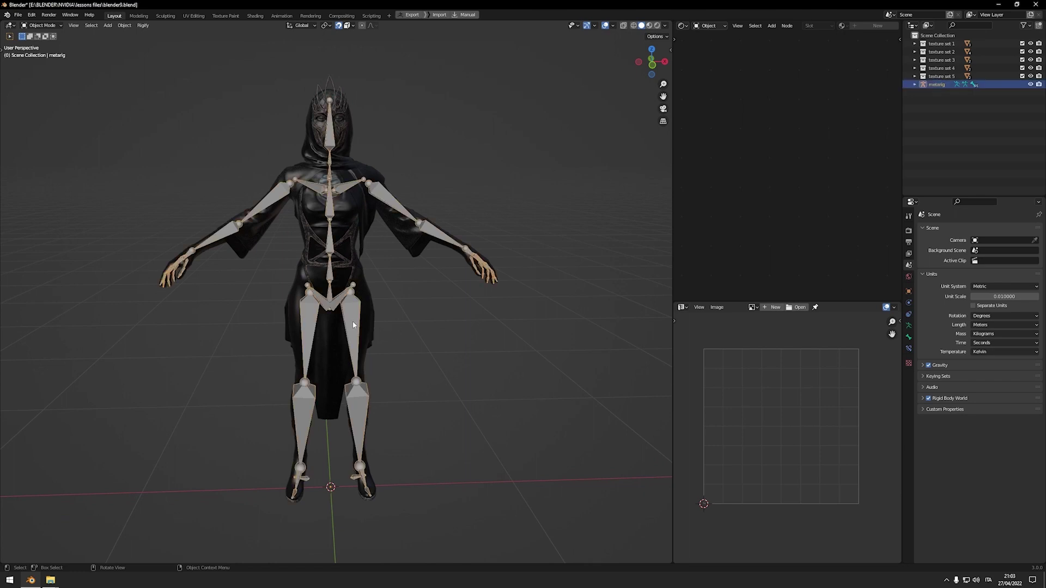
right_click(352, 321)
mouse_move(353, 323)
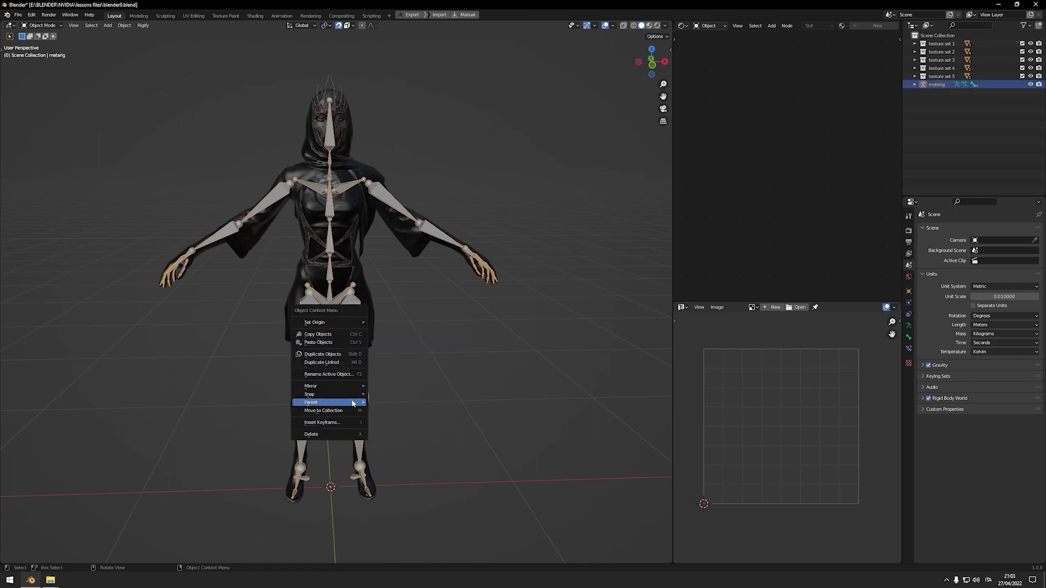
click(337, 412)
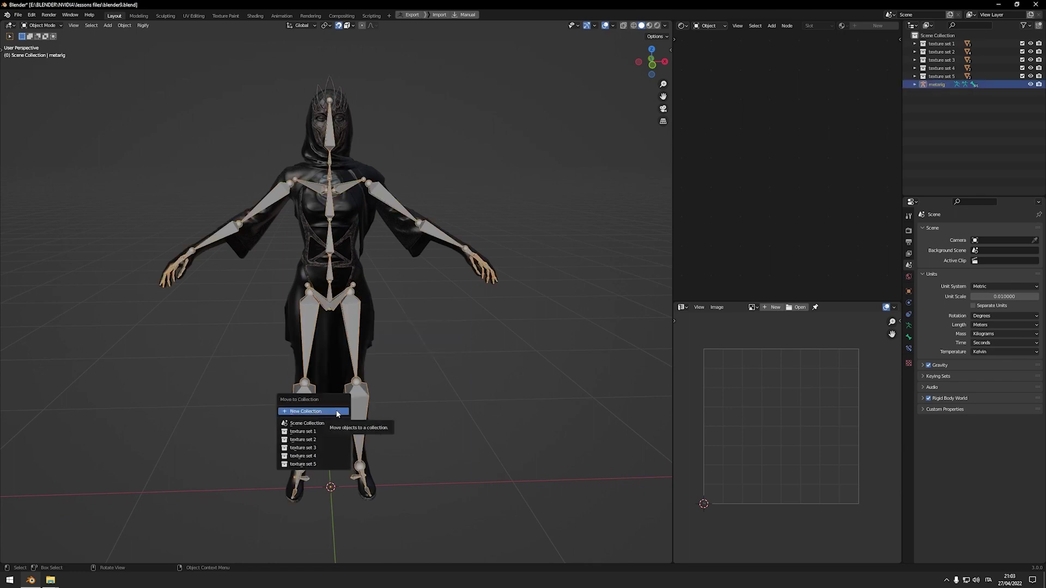
click(337, 411)
text(skeleton)
key(Return)
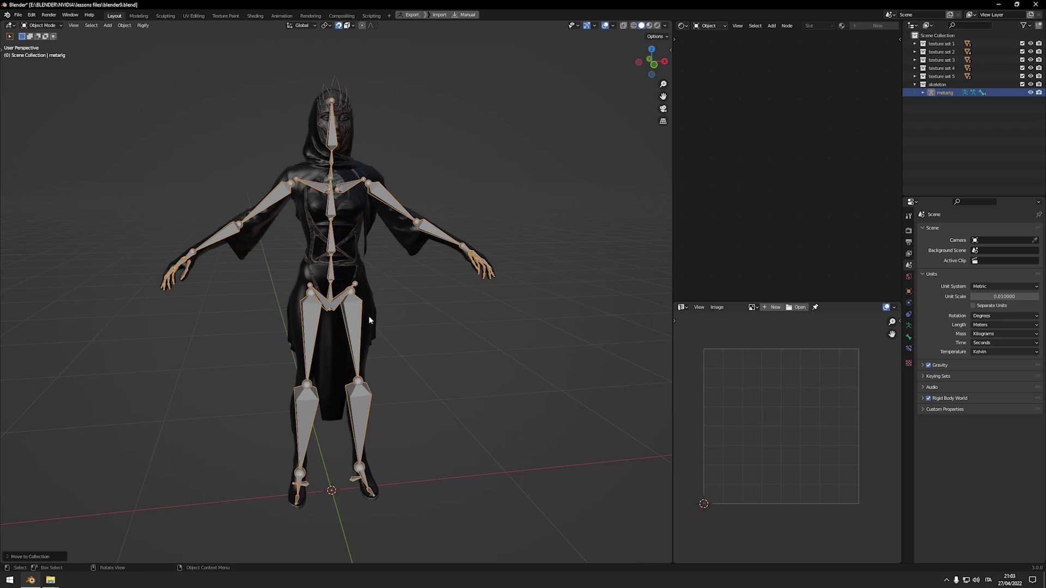
Apply all transforms to the metarig and click Generate Rig in Object Data properties.
key(ctrl+a)
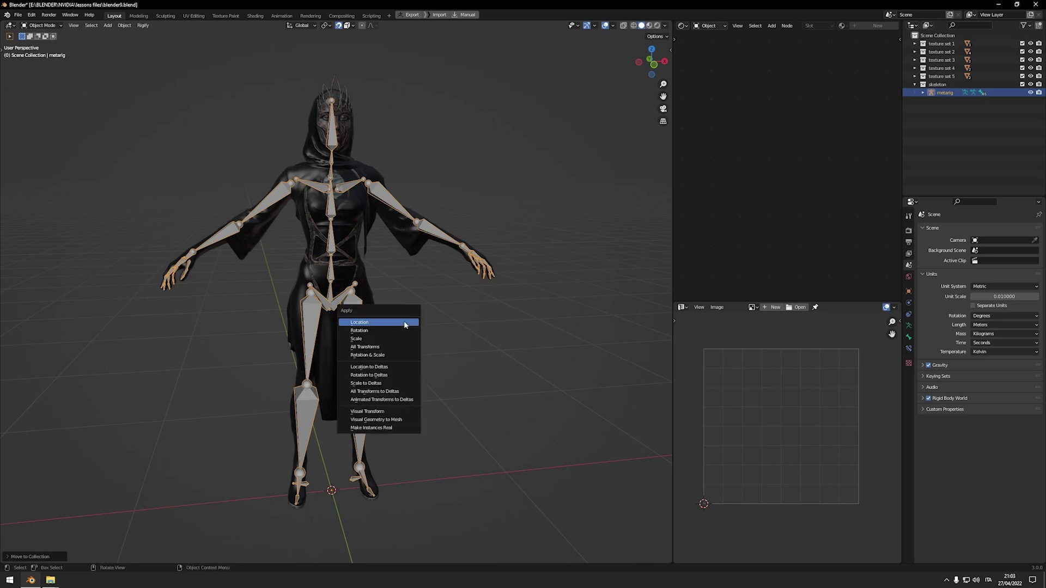
click(394, 346)
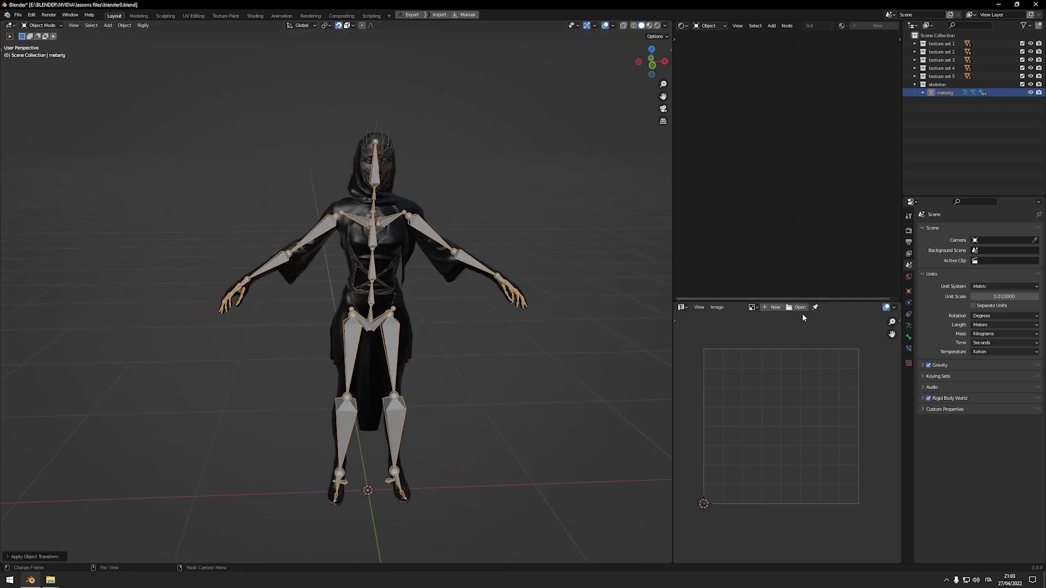
click(909, 327)
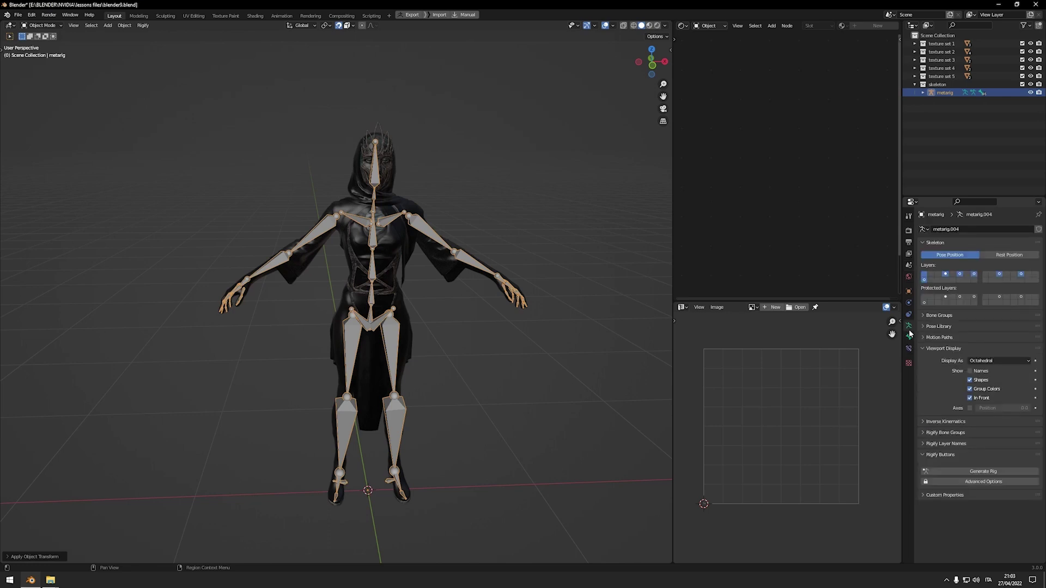
click(967, 470)
click(366, 410)
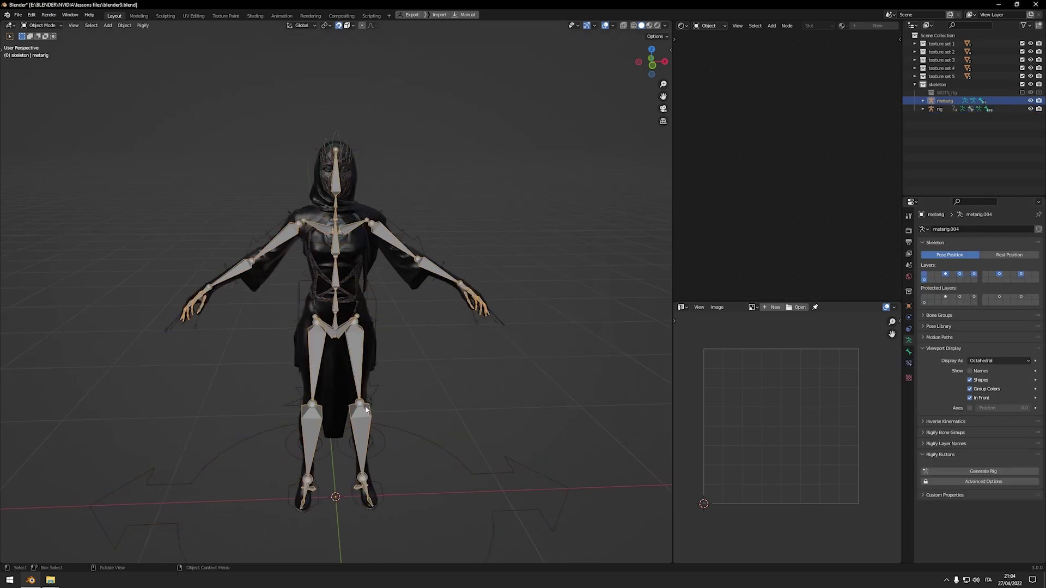
Hide the metarig and move the generated rig into a new collection named 'rig'.
key(h)
click(376, 389)
key(m)
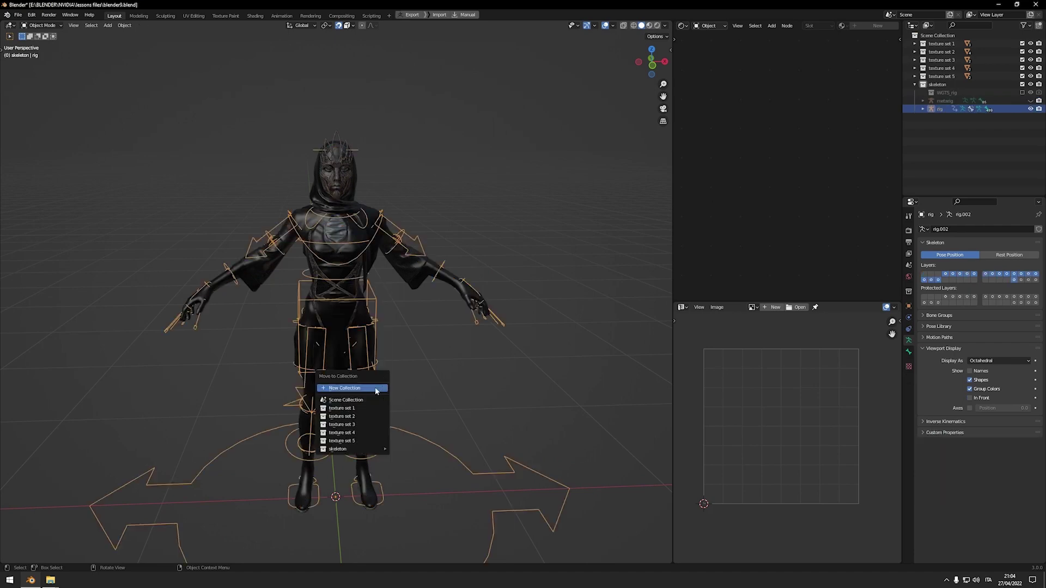
click(375, 387)
text(rig)
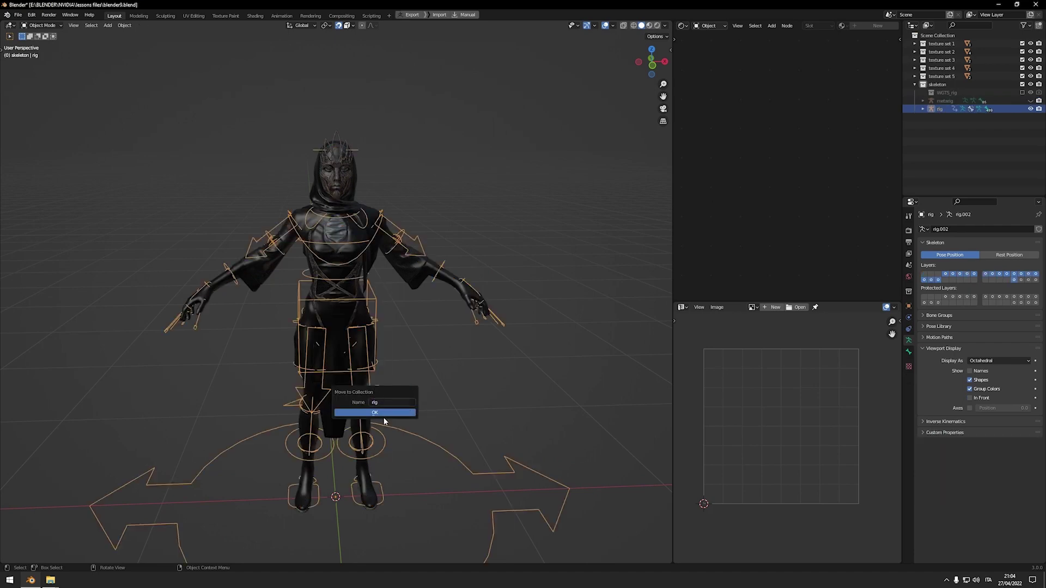
click(381, 413)
Select the arms_lp mesh and inspect the arm in wireframe, then return to solid shading.
middle_drag(385, 420, 381, 266)
scroll(522, 309, up, 8)
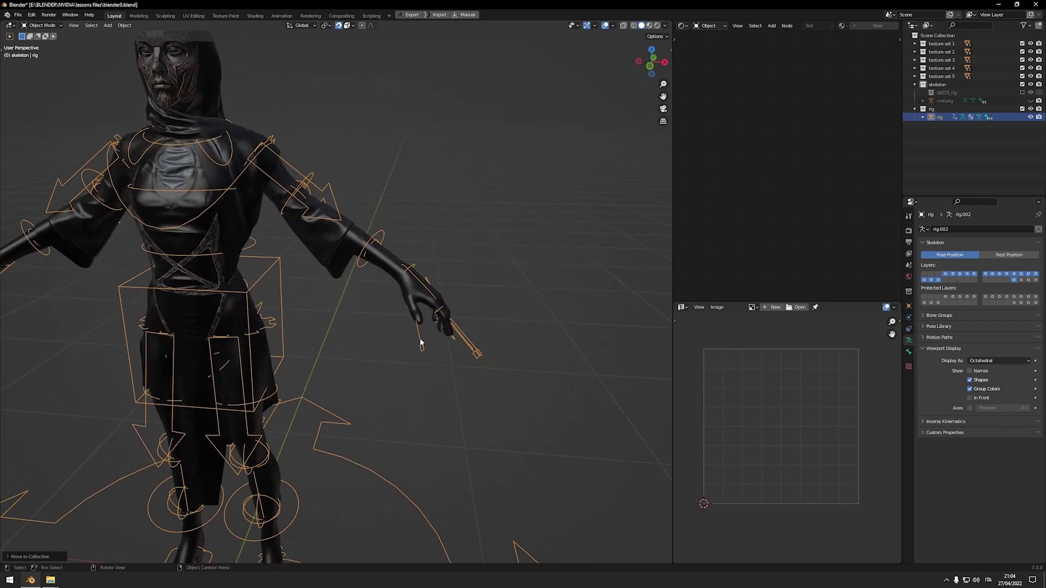
shift+middle_drag(466, 348, 472, 360)
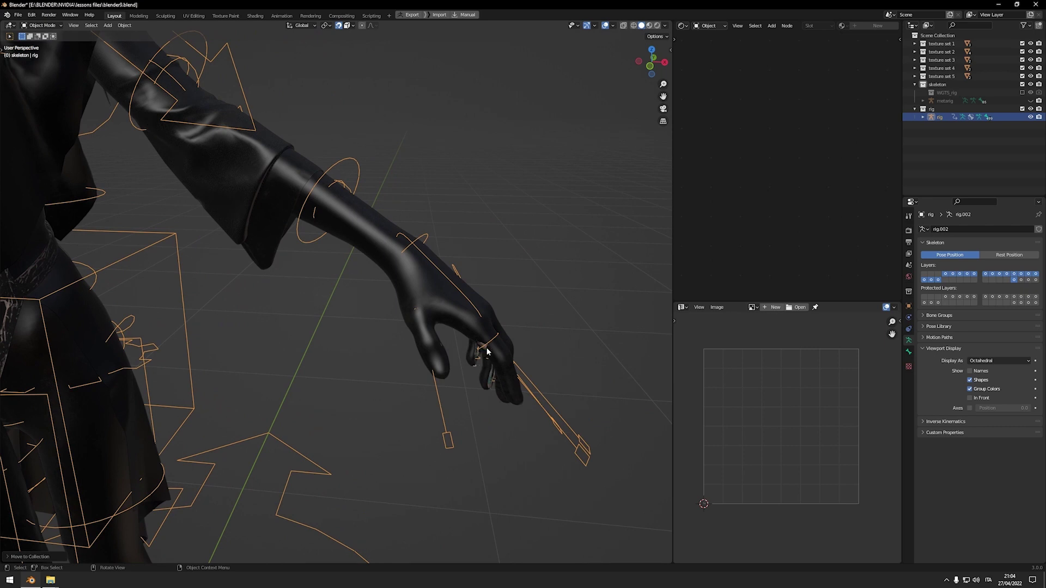
click(487, 352)
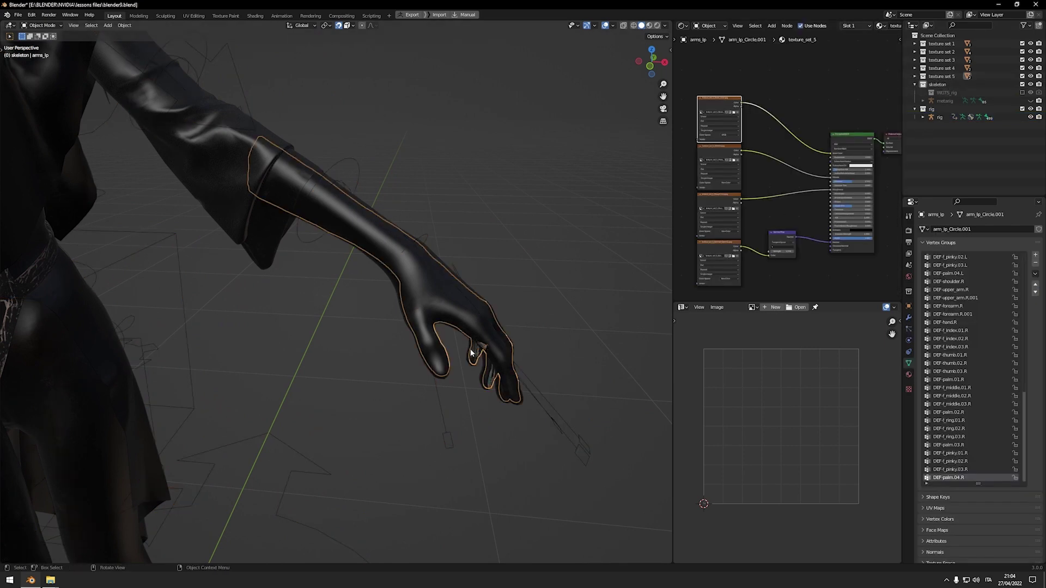
click(488, 346)
click(487, 344)
key(z)
click(418, 350)
click(440, 337)
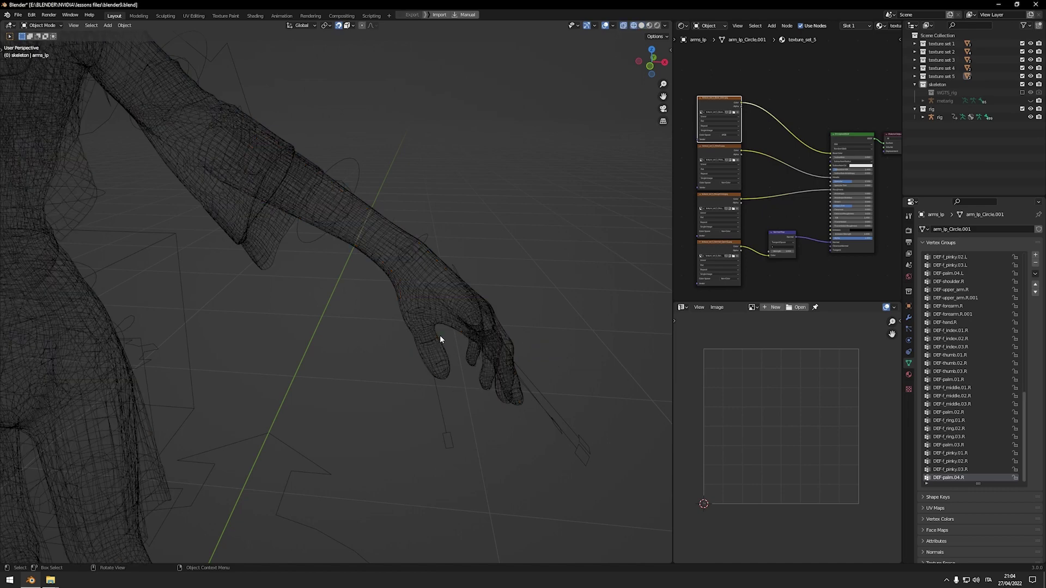
key(z)
click(483, 357)
Parent the character meshes to the generated rig using Ctrl+P With Automatic Weights.
click(394, 375)
scroll(394, 379, down, 4)
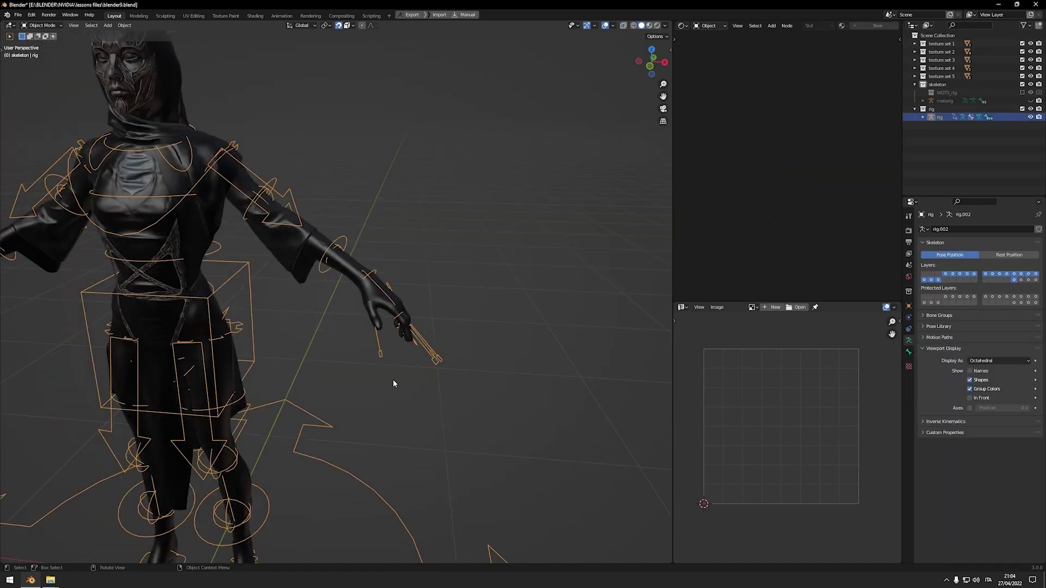
middle_drag(372, 373, 430, 338)
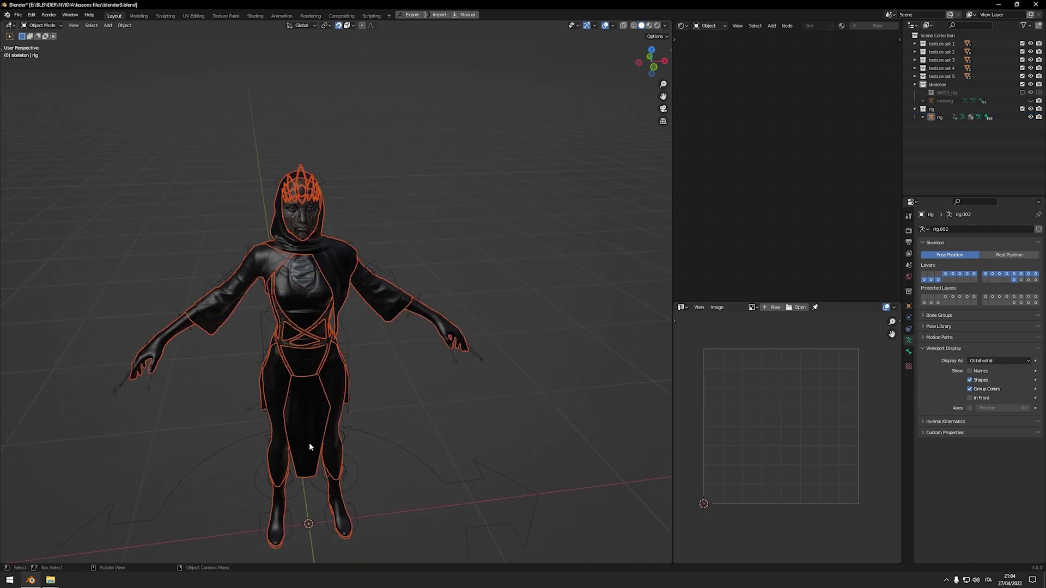
middle_drag(436, 208, 393, 250)
shift+click(376, 271)
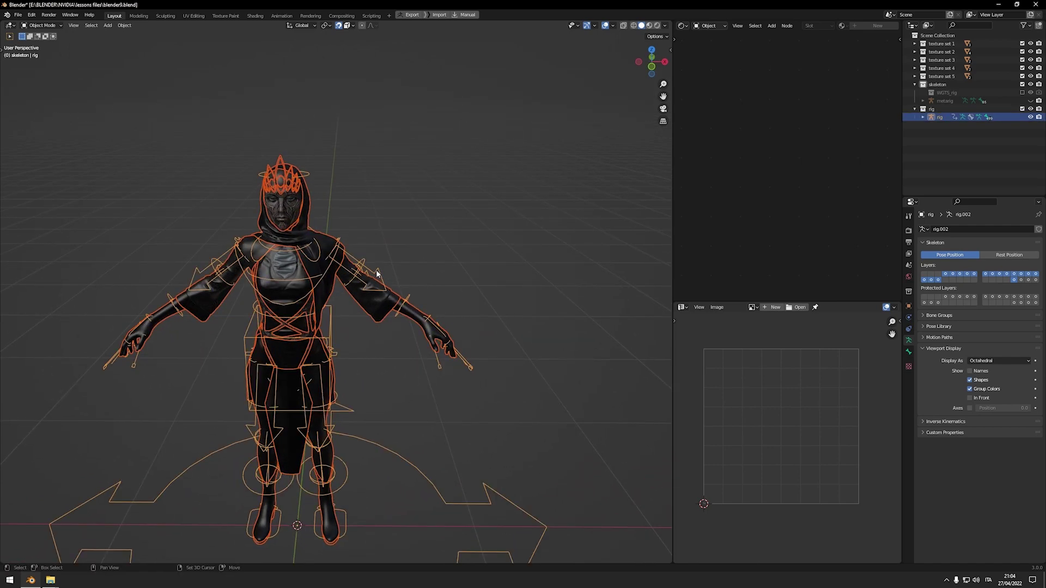
scroll(424, 296, up, 3)
middle_drag(429, 278, 405, 258)
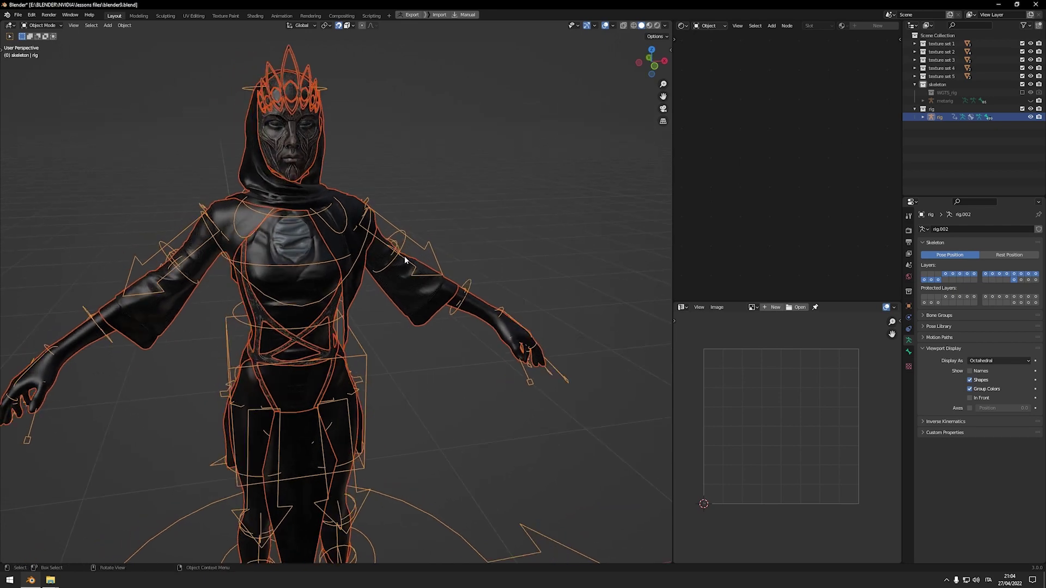
key(ctrl+p)
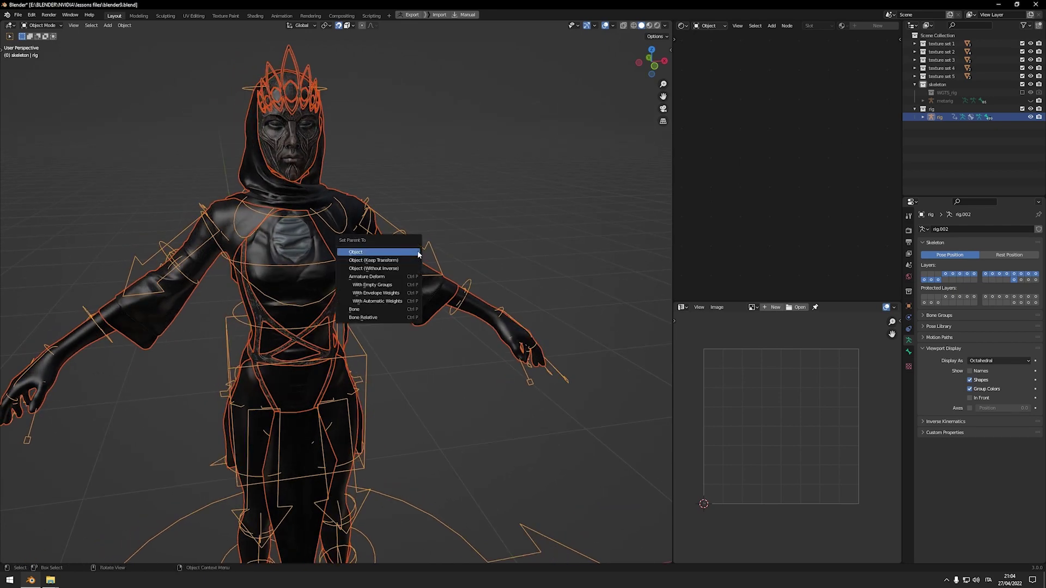
click(380, 303)
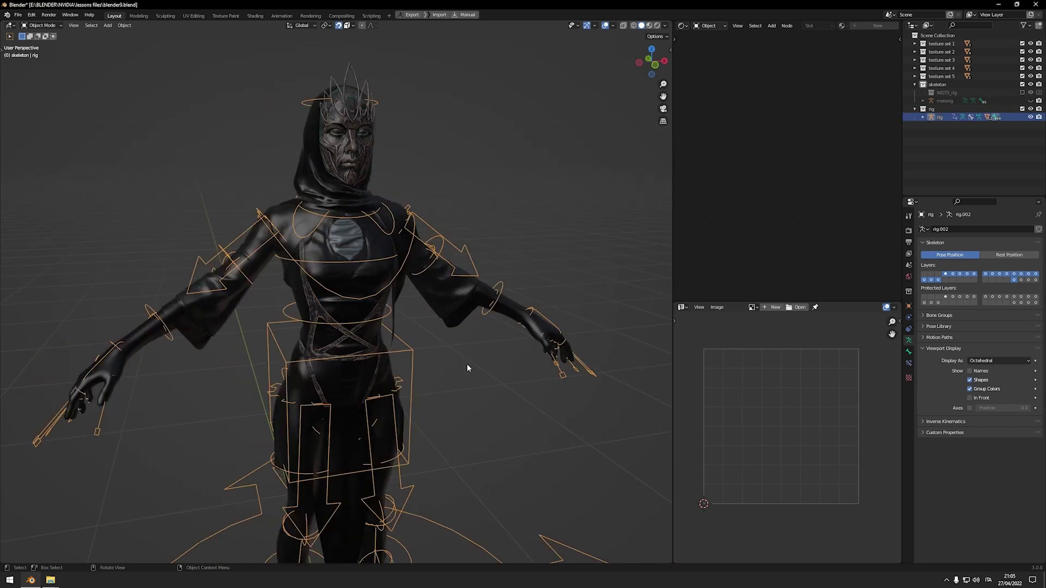
key(ctrl+Tab)
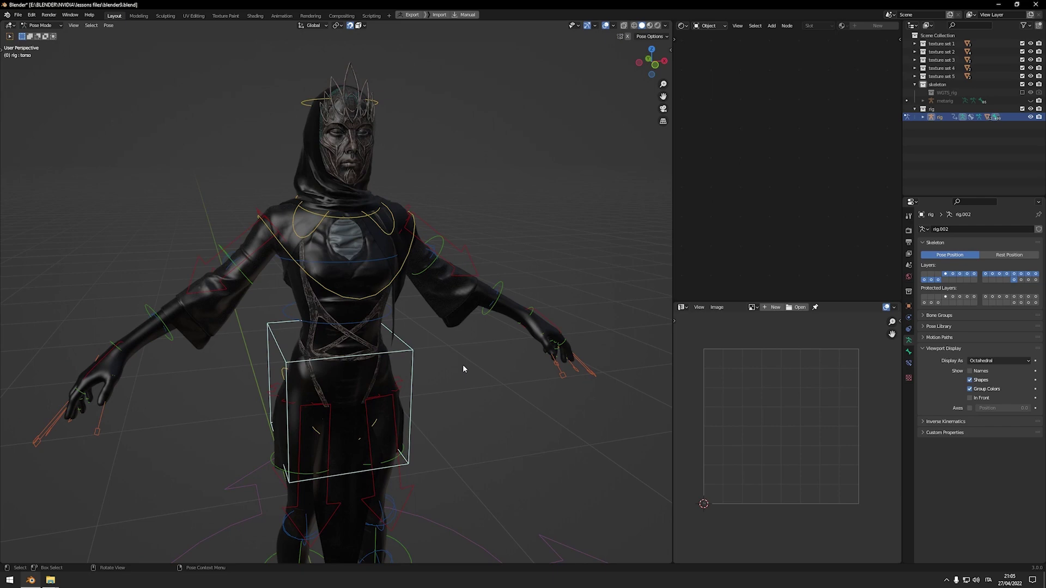
scroll(452, 341, down, 4)
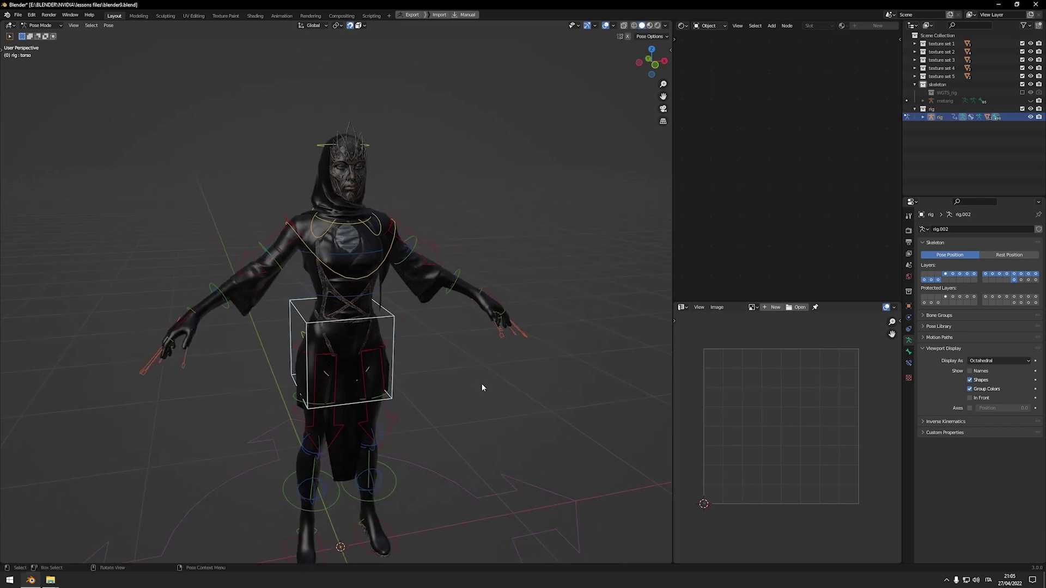
middle_drag(482, 383, 403, 327)
middle_drag(400, 281, 391, 290)
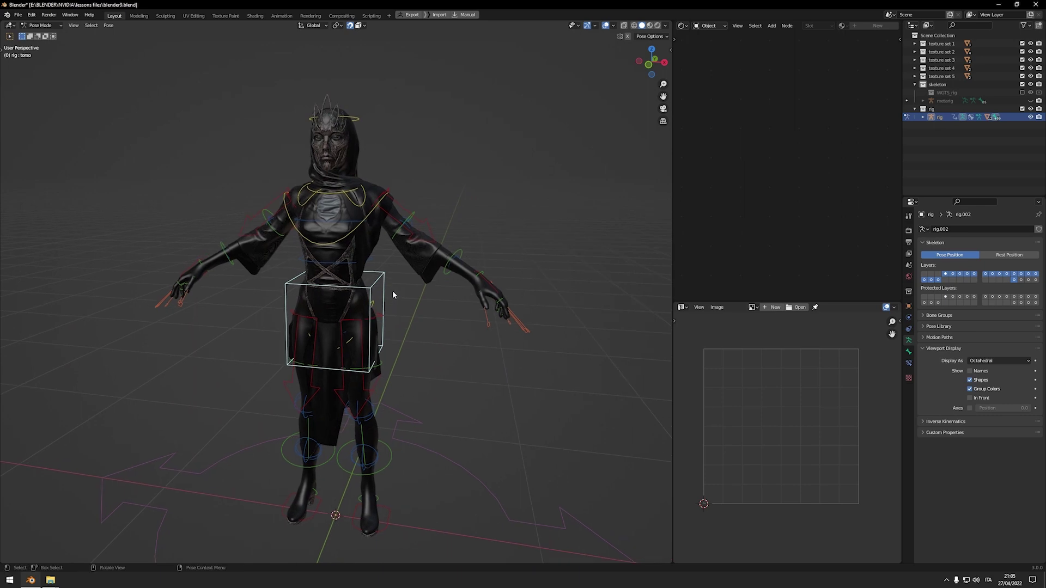
key(g)
key(Escape)
click(387, 515)
key(g)
key(Escape)
click(315, 506)
key(g)
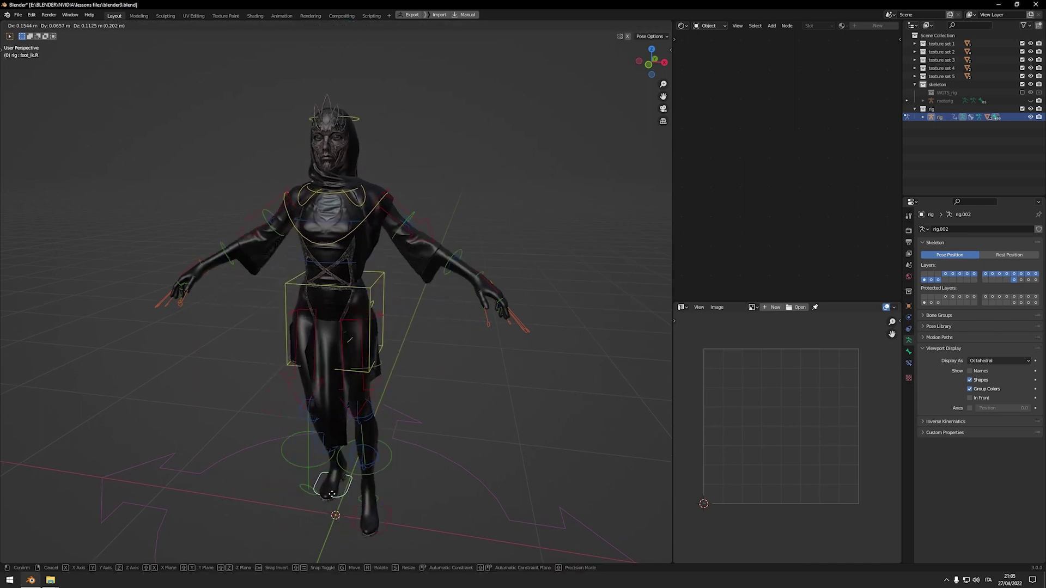
key(Escape)
click(193, 267)
click(375, 217)
key(r)
middle_drag(438, 254, 358, 245)
key(Escape)
click(404, 371)
middle_drag(405, 371, 373, 338)
scroll(370, 348, up, 2)
click(283, 281)
middle_drag(353, 429, 243, 357)
Set the left upper-arm parent bone's pole_vector custom property to 1 in Bone properties.
scroll(289, 356, up, 5)
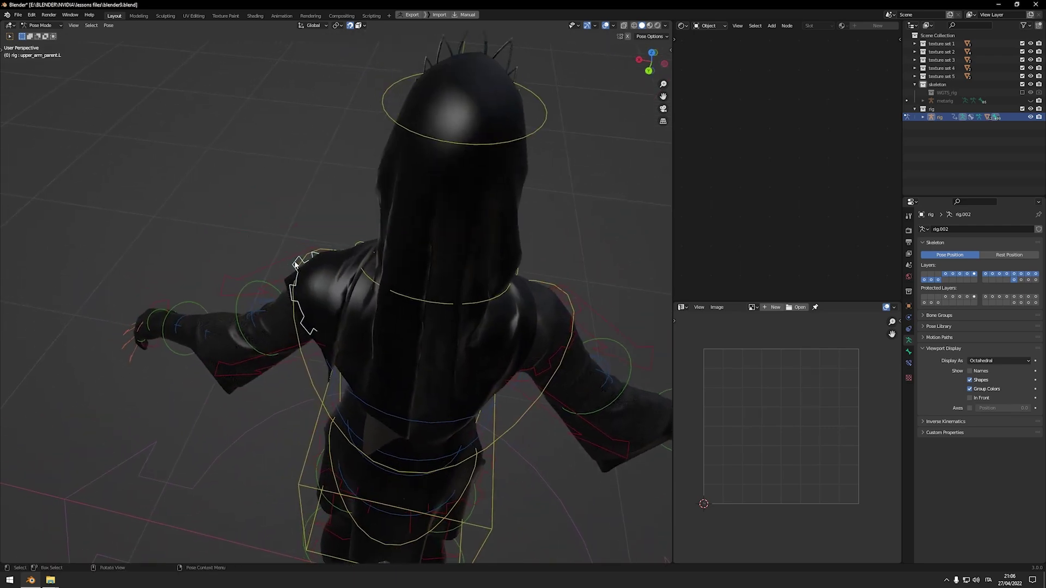
click(908, 353)
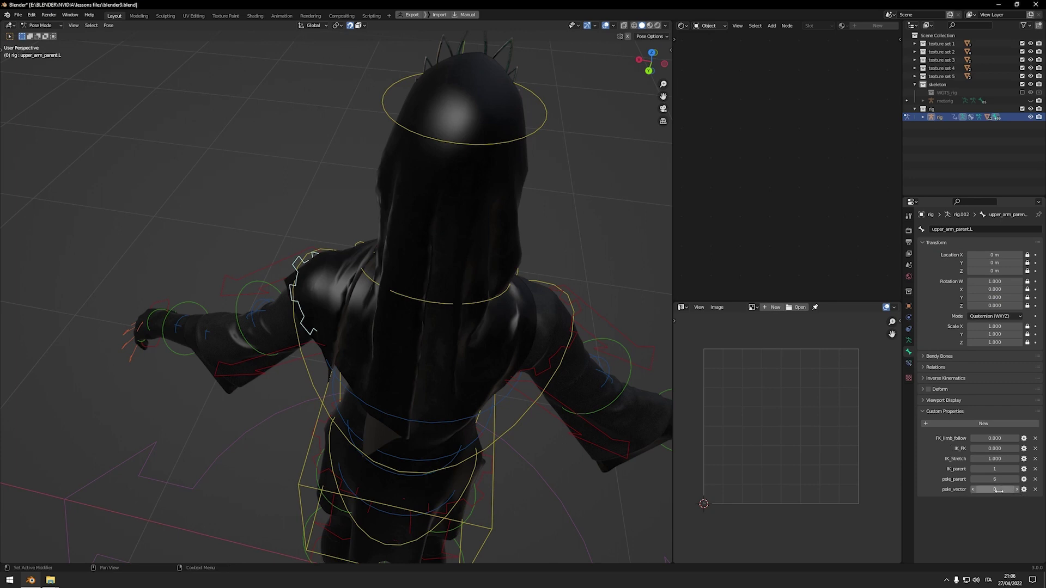
click(1017, 490)
scroll(279, 349, down, 7)
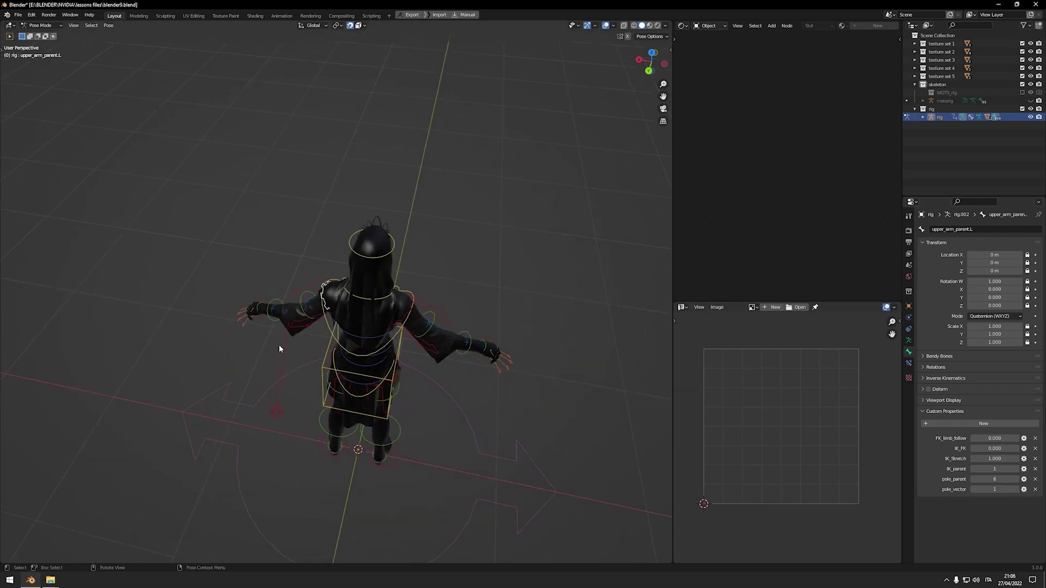
Test the upper-arm IK targets by starting moves and cancelling them.
middle_drag(279, 348, 433, 373)
click(258, 398)
key(g)
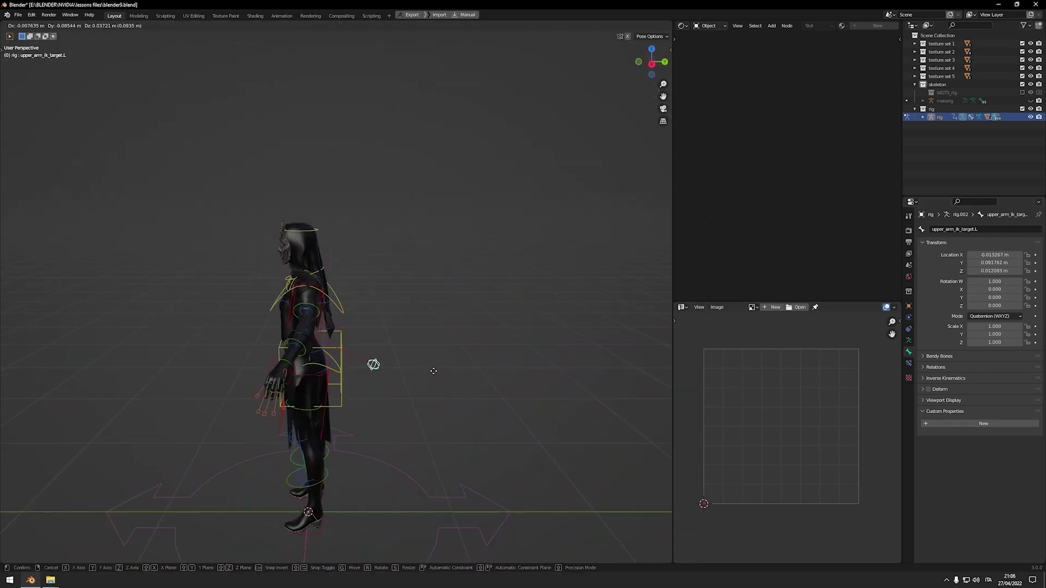
right_click(431, 370)
middle_drag(370, 354, 450, 345)
key(g)
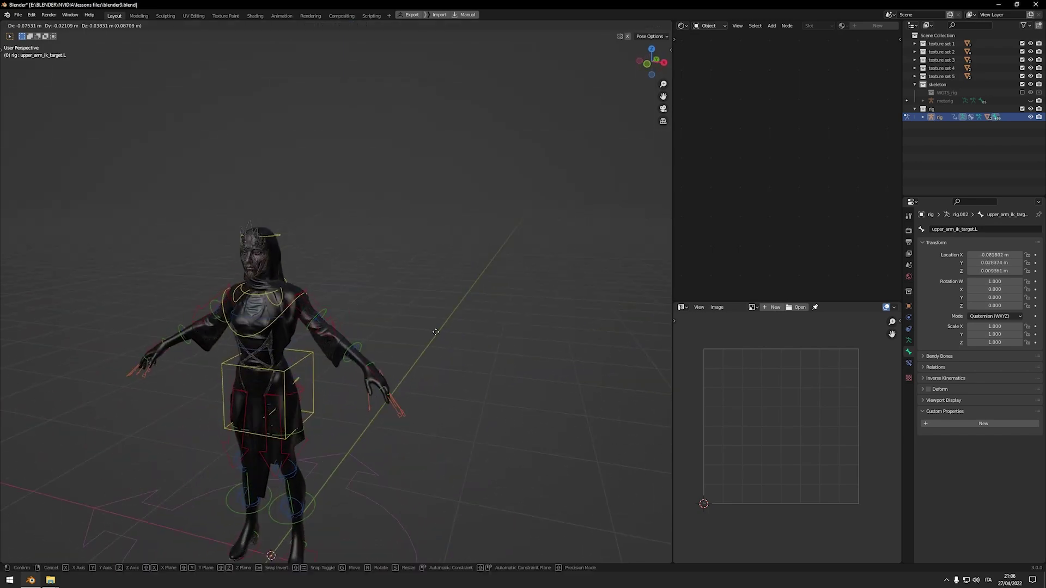
right_click(359, 310)
middle_drag(359, 311, 414, 333)
click(354, 349)
middle_drag(357, 382, 309, 281)
click(258, 376)
scroll(341, 407, up, 4)
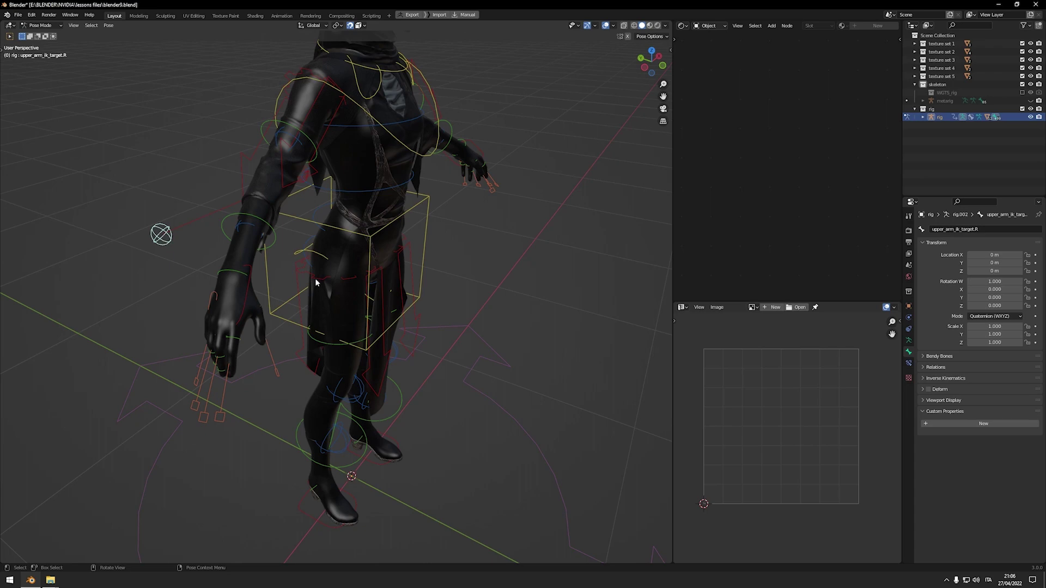
Test the left thigh IK target with a cancelled move.
click(316, 282)
middle_drag(316, 282, 328, 347)
middle_drag(291, 296, 341, 313)
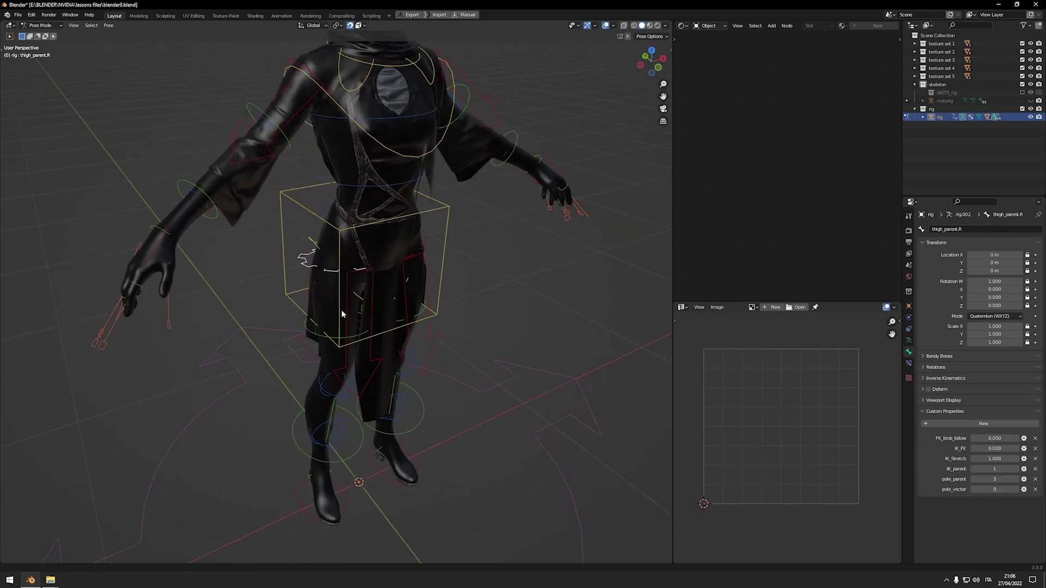
click(426, 243)
scroll(457, 349, down, 3)
shift+middle_drag(493, 432, 398, 360)
click(470, 382)
key(g)
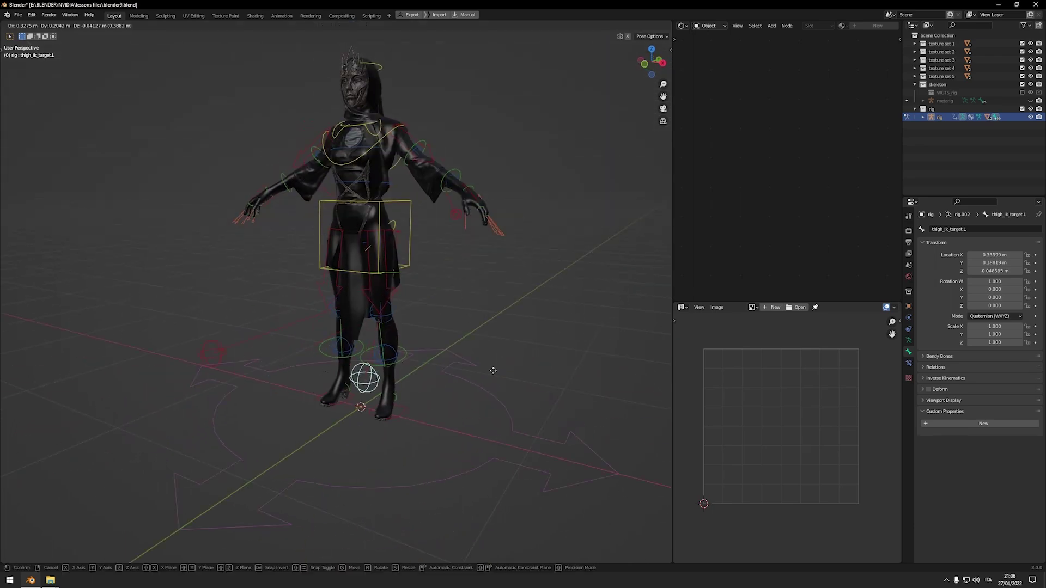
right_click(469, 339)
Test the right thigh IK target by moving it and cancelling.
middle_drag(468, 339, 236, 330)
click(182, 322)
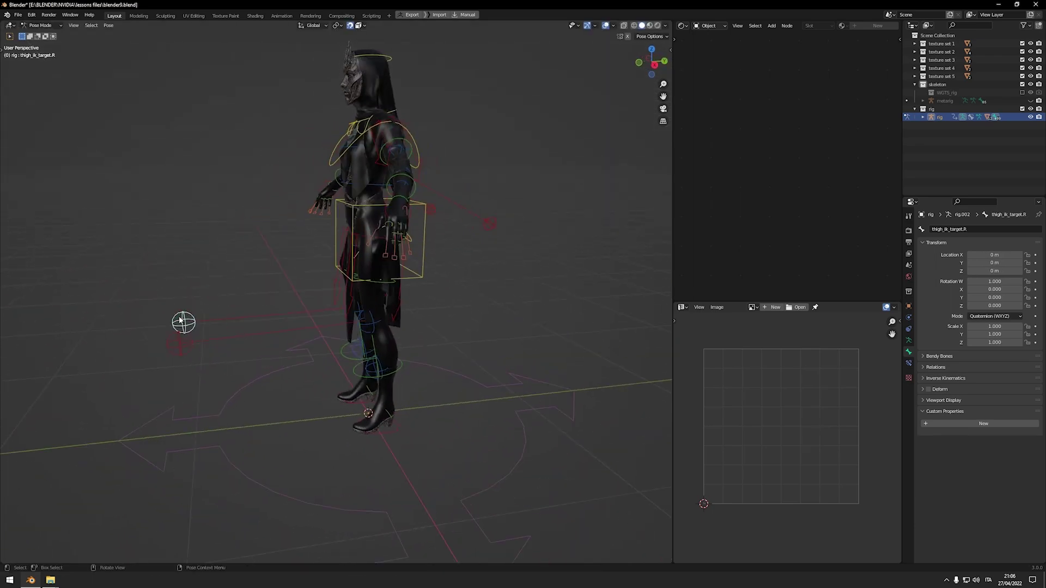
key(g)
right_click(163, 293)
middle_drag(164, 293, 349, 346)
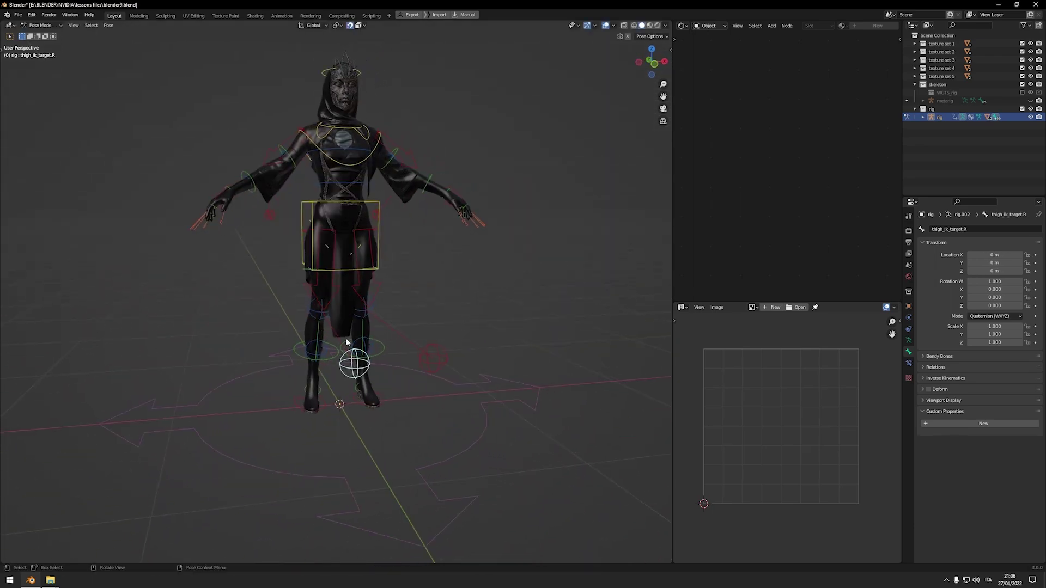
key(g)
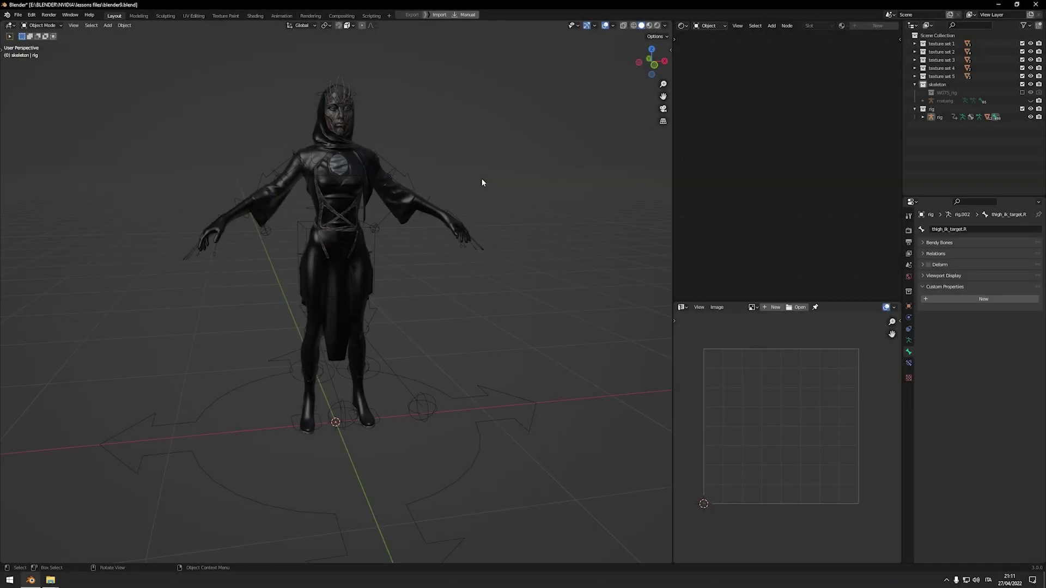
Rename the rig to rig_character in Object properties.
middle_drag(482, 183, 377, 234)
click(375, 232)
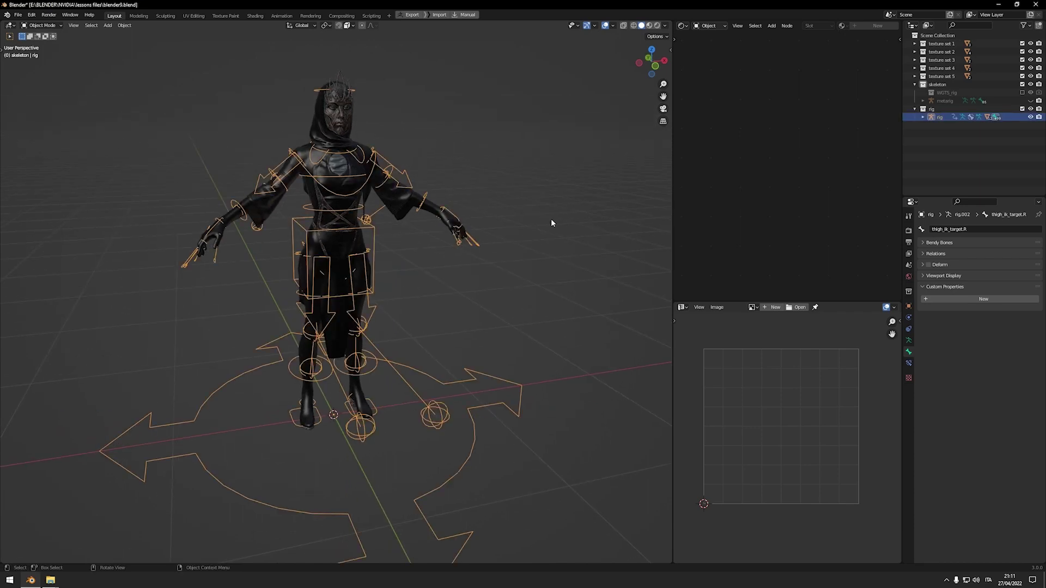
click(909, 306)
click(958, 229)
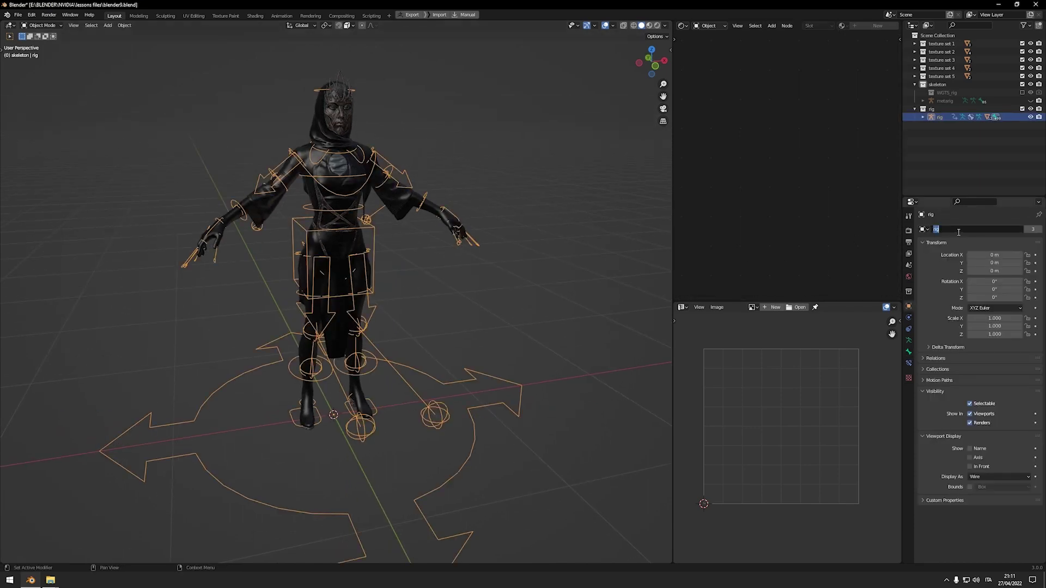
text(_character)
key(Return)
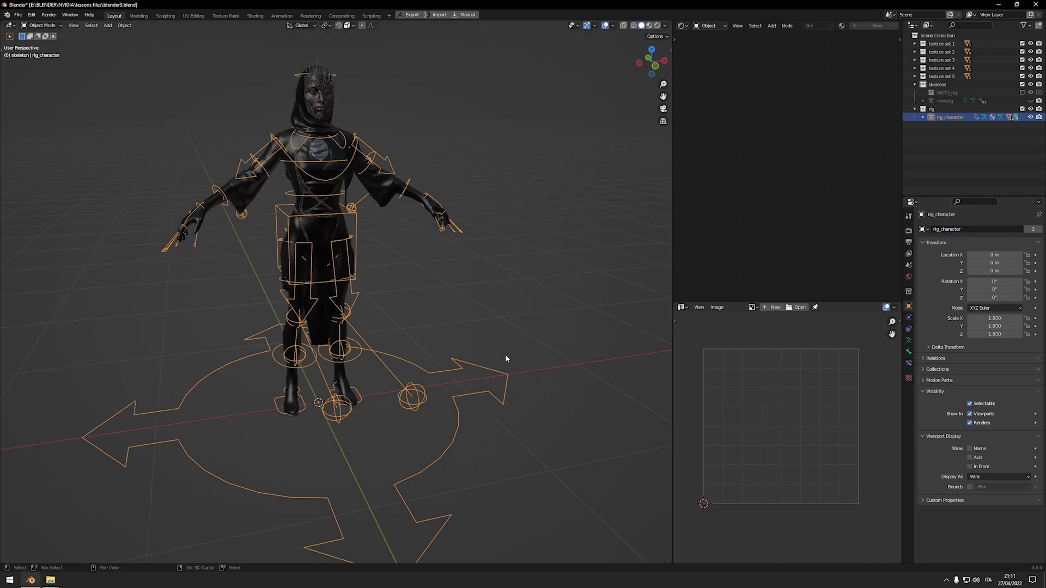
Duplicate the rig in place and name the copy rig_arms.
key(shift+d)
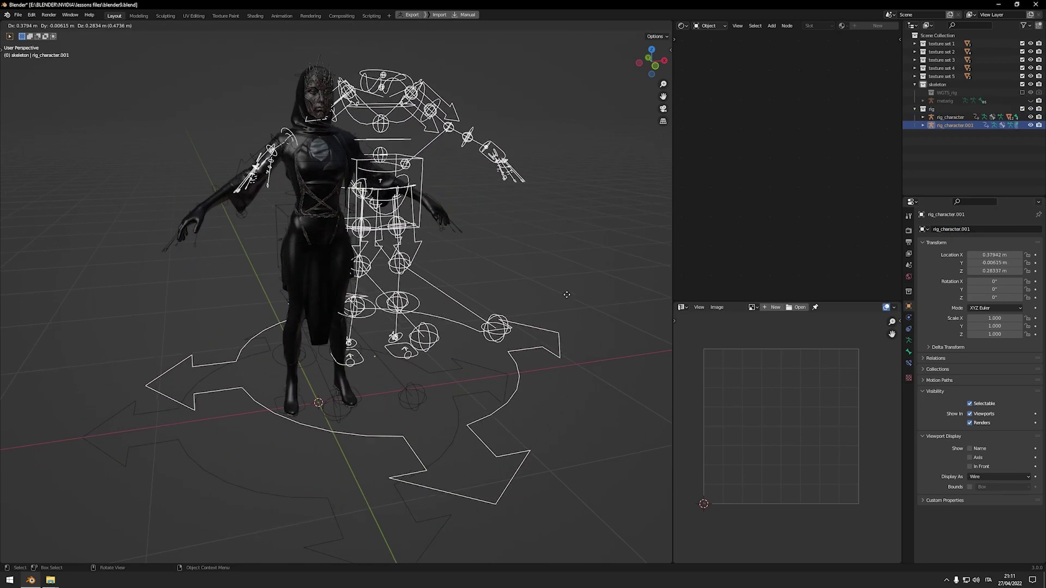
right_click(571, 301)
click(962, 229)
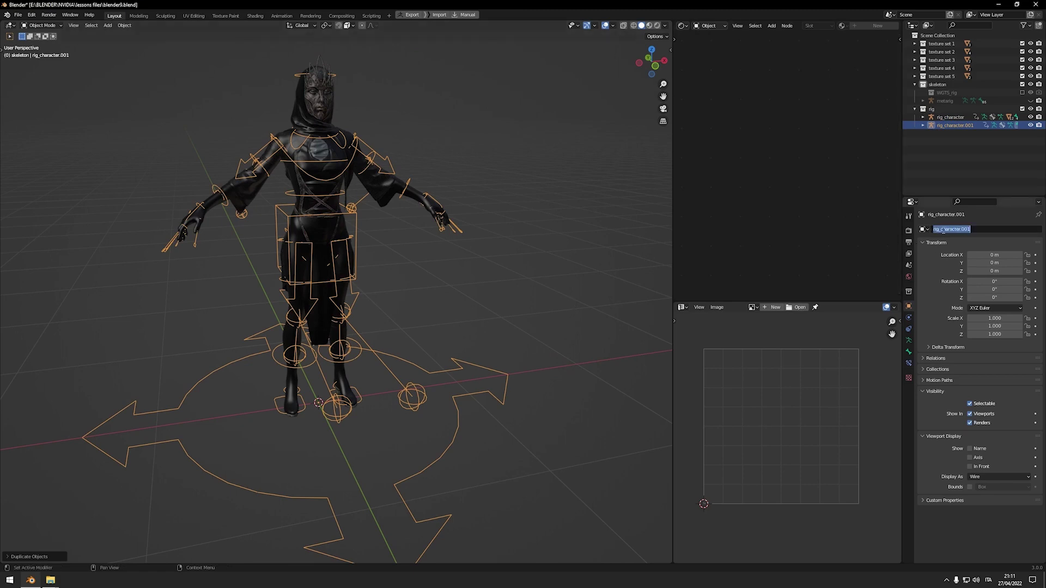
text(rig_arms)
key(Return)
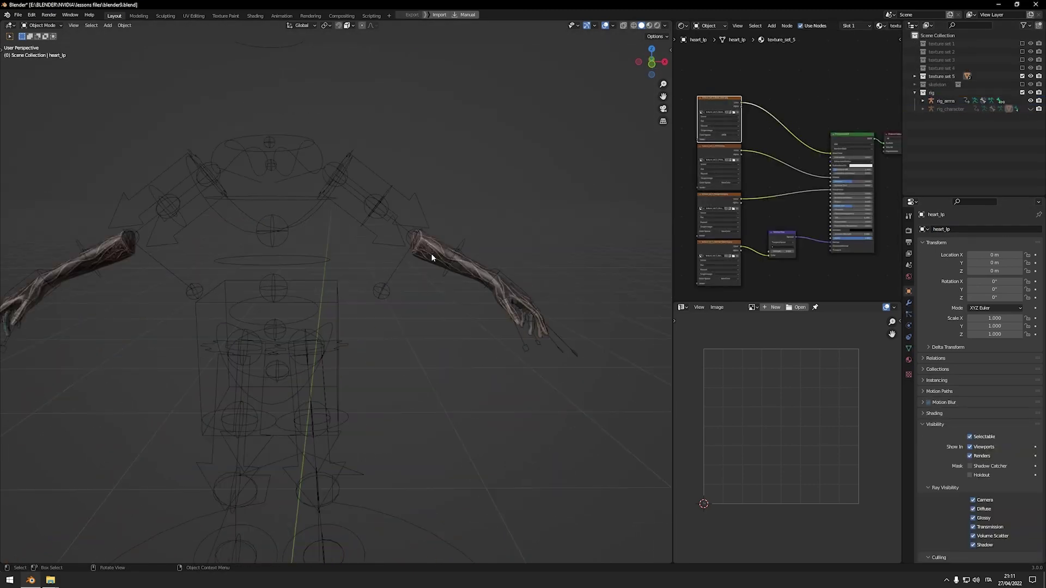
Parent arms_lp to rig_arms with automatic weights.
click(432, 257)
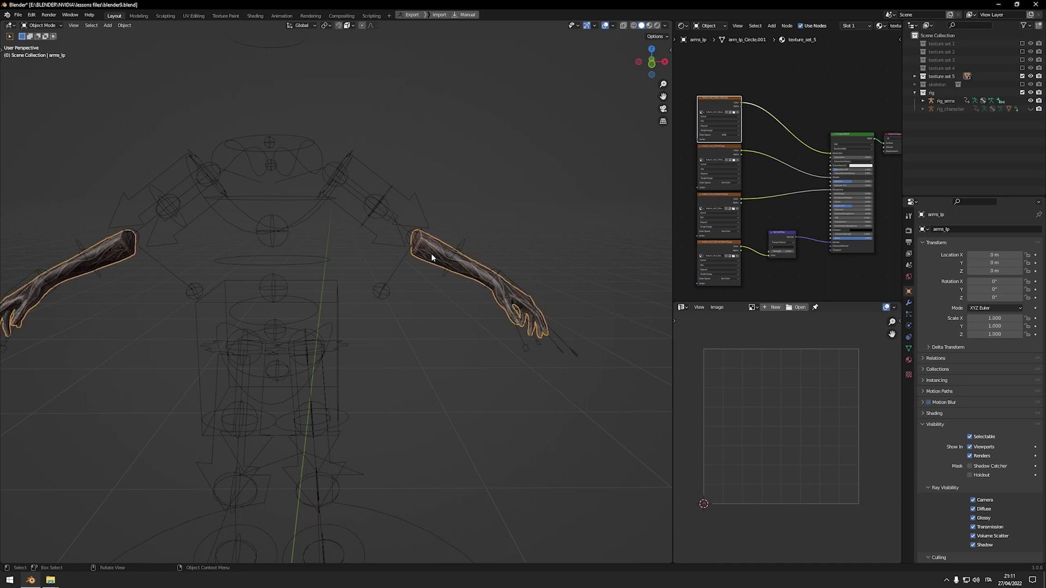
shift+click(465, 238)
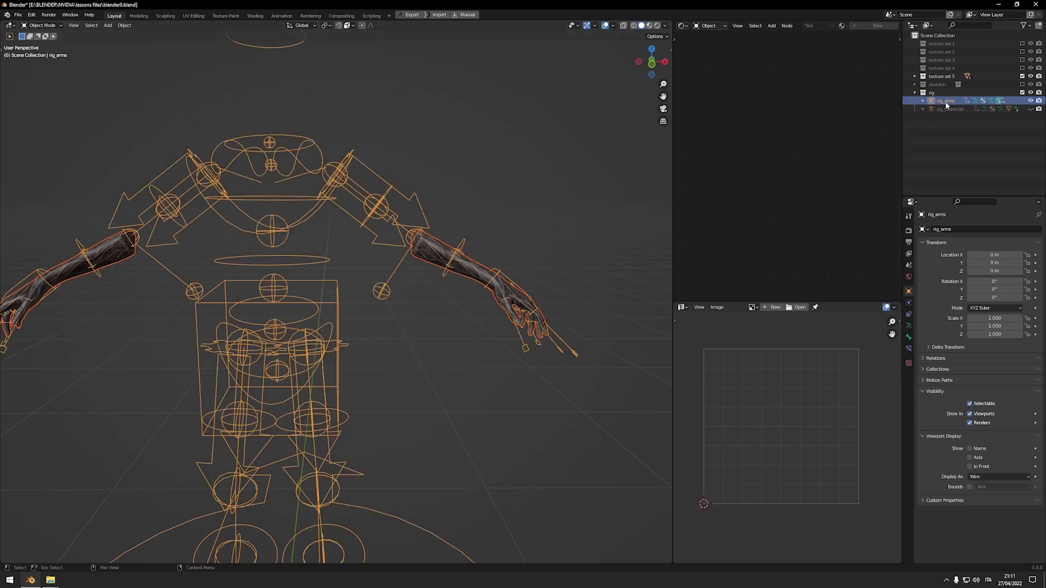
middle_drag(432, 270, 444, 272)
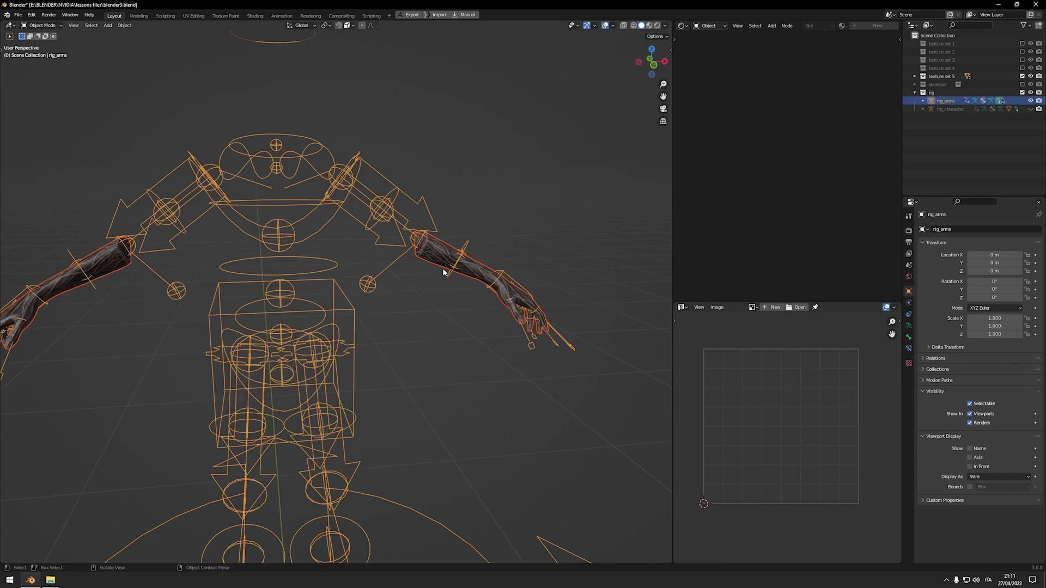
key(ctrl+p)
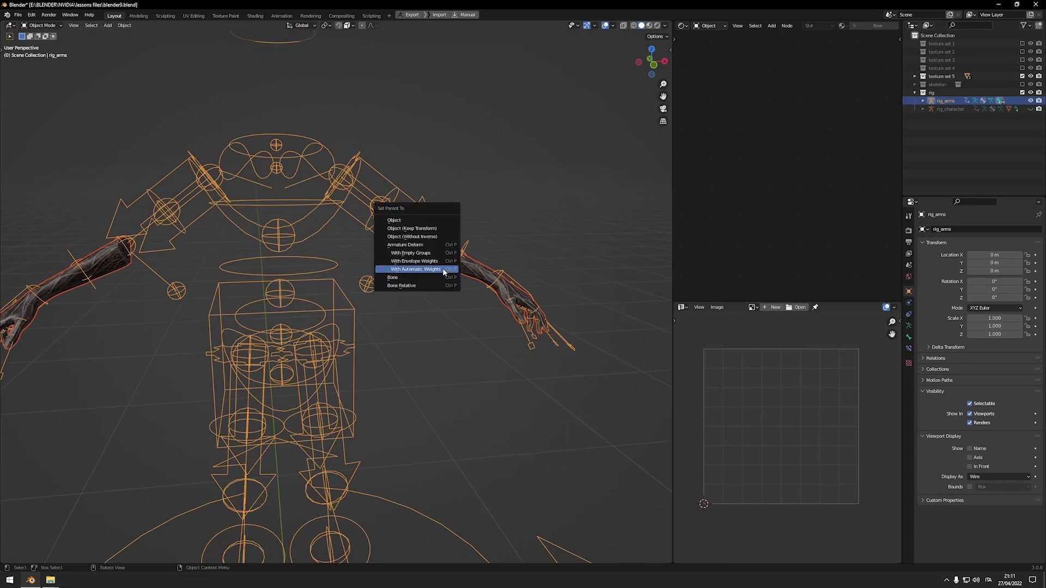
click(444, 270)
Test the arm skinning in Pose Mode by moving the left elbow target and cancelling.
key(ctrl+Tab)
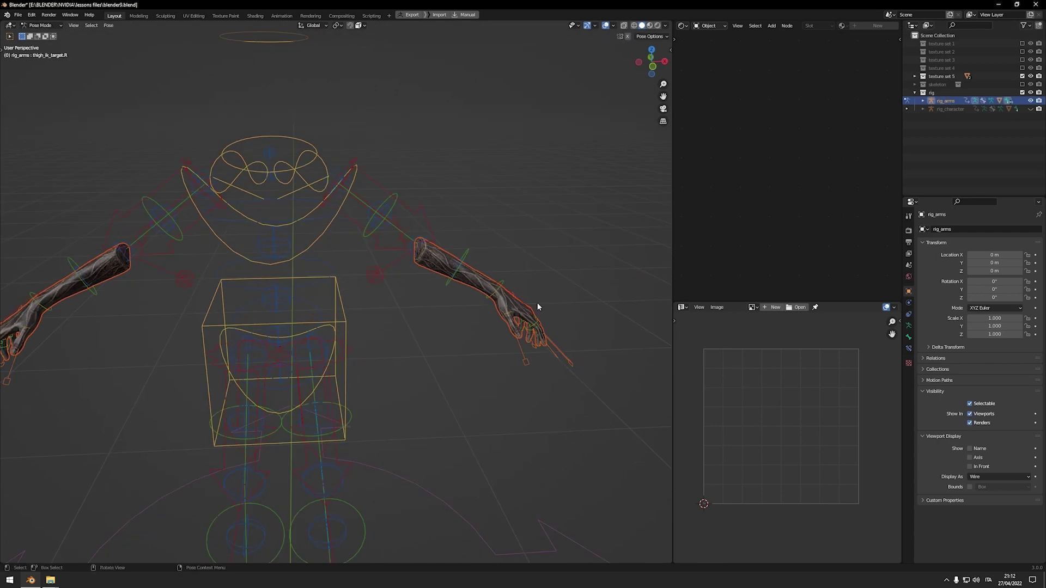
middle_drag(522, 312, 269, 318)
click(440, 327)
click(265, 342)
key(g)
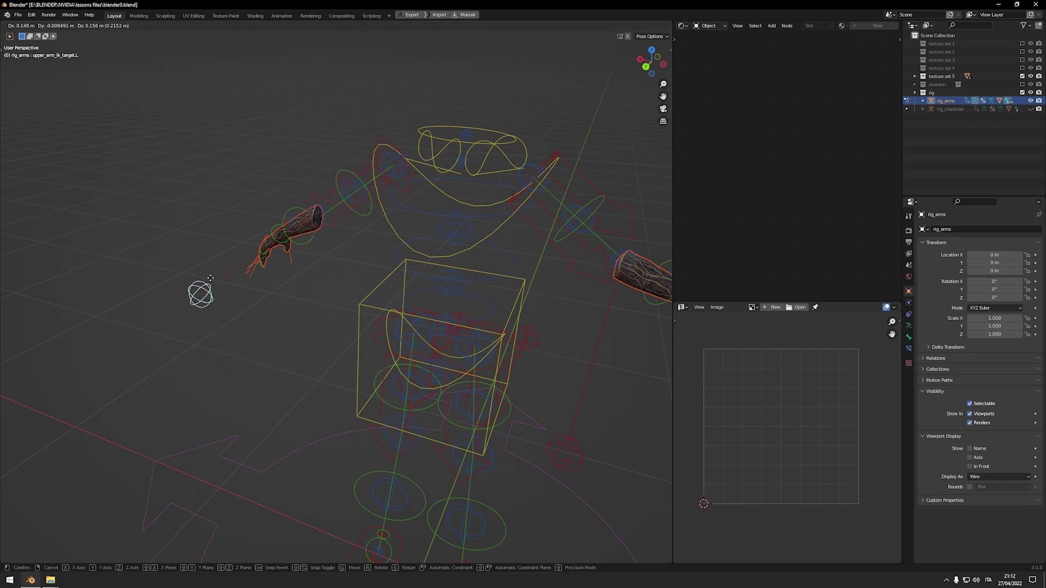
right_click(261, 258)
middle_drag(263, 301, 386, 310)
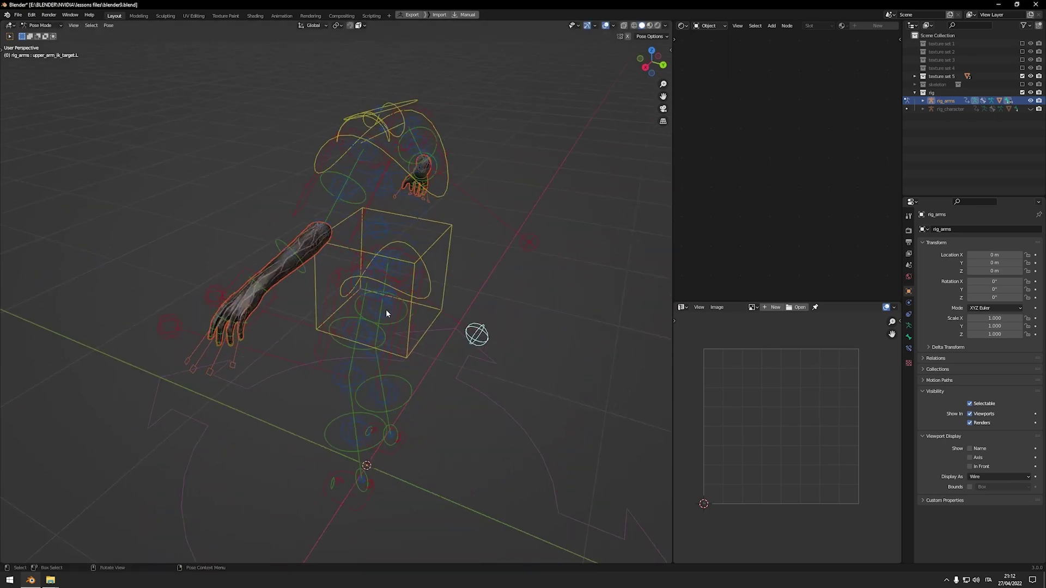
key(g)
right_click(354, 235)
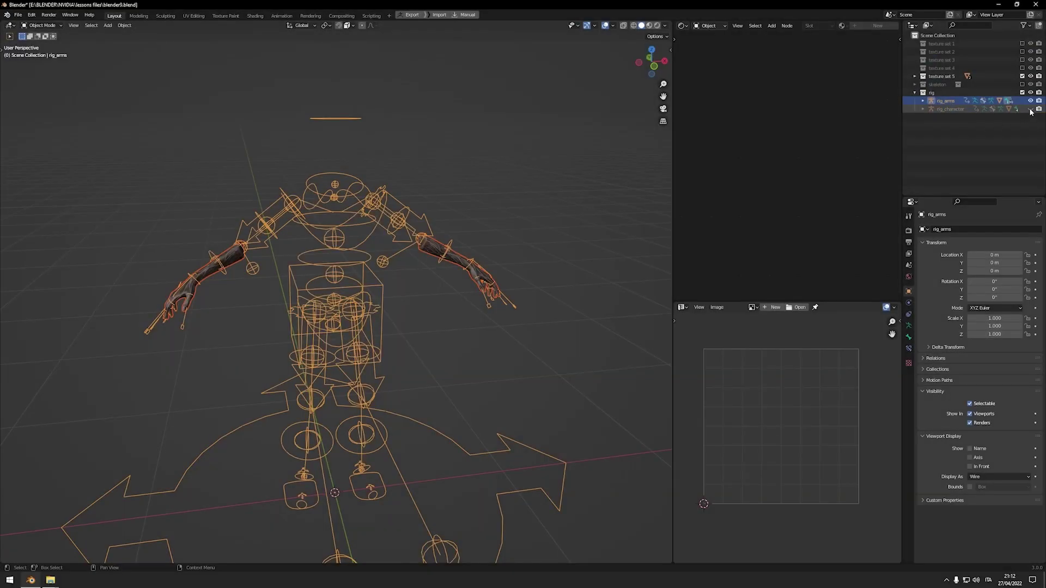
Undo to reveal the hidden chest piece and show texture sets 1–4 again.
shift+scroll(502, 313, up, 1)
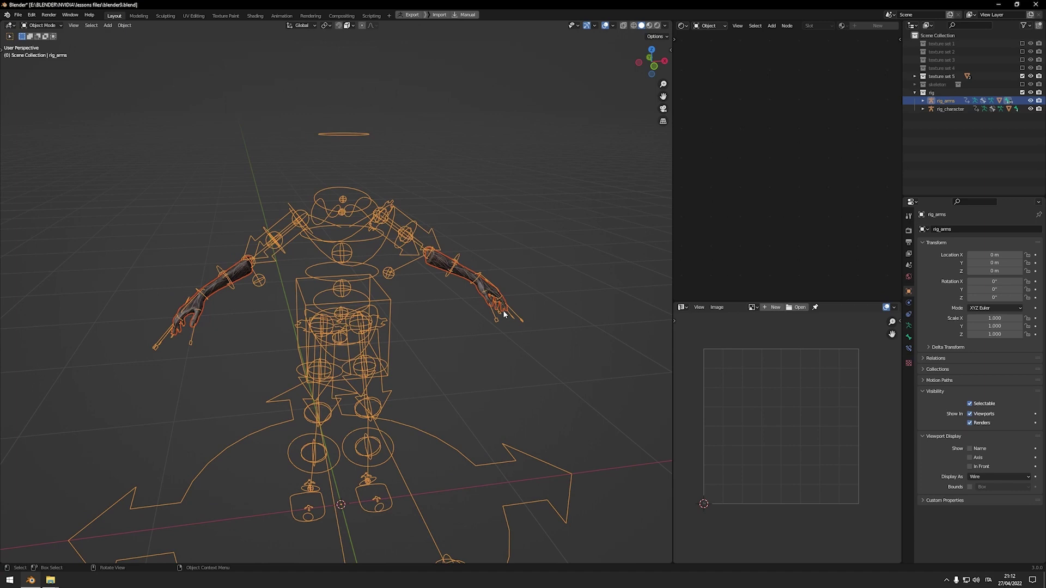
key(ctrl+z)
drag(1022, 43, 1022, 68)
middle_drag(627, 197, 371, 287)
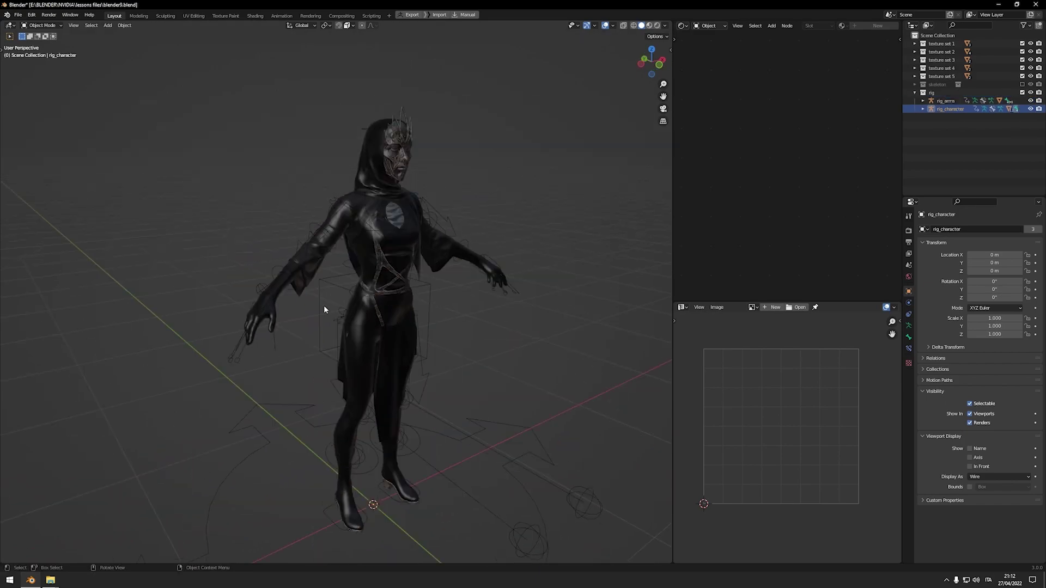
middle_drag(323, 305, 339, 282)
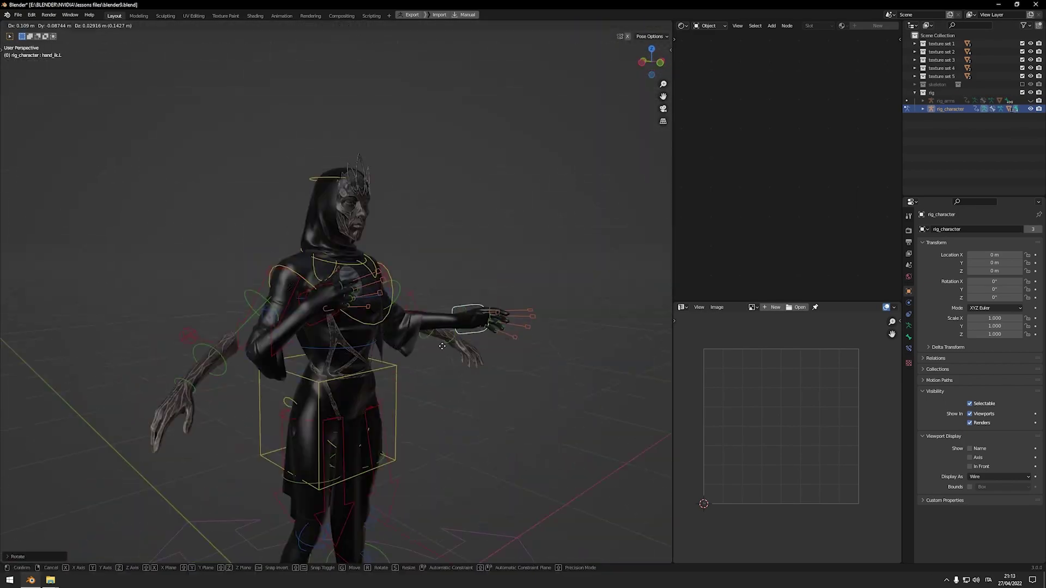
key(g)
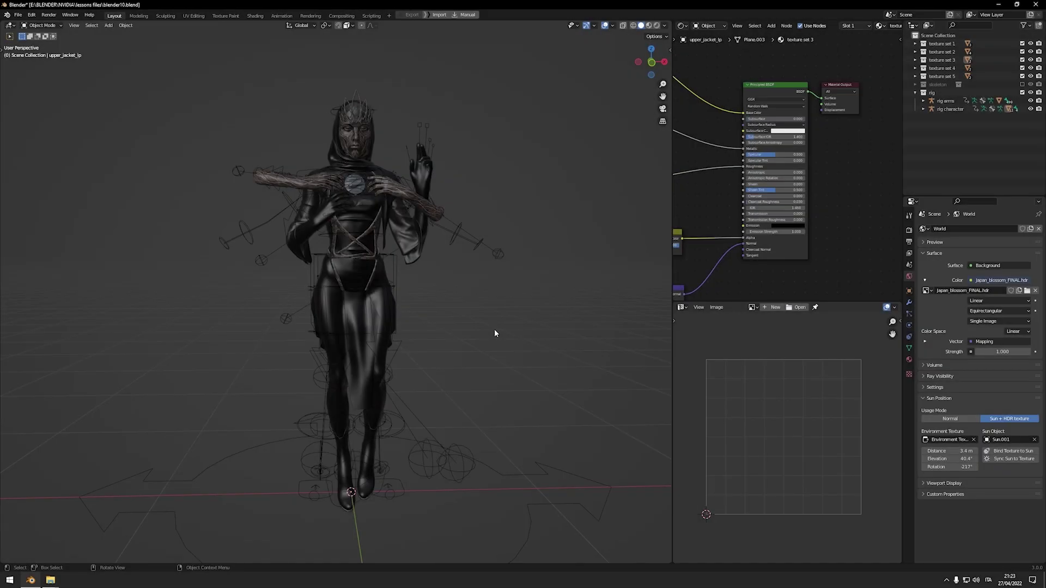
Frame the character and switch the viewport to Rendered shading.
middle_drag(493, 318, 440, 290)
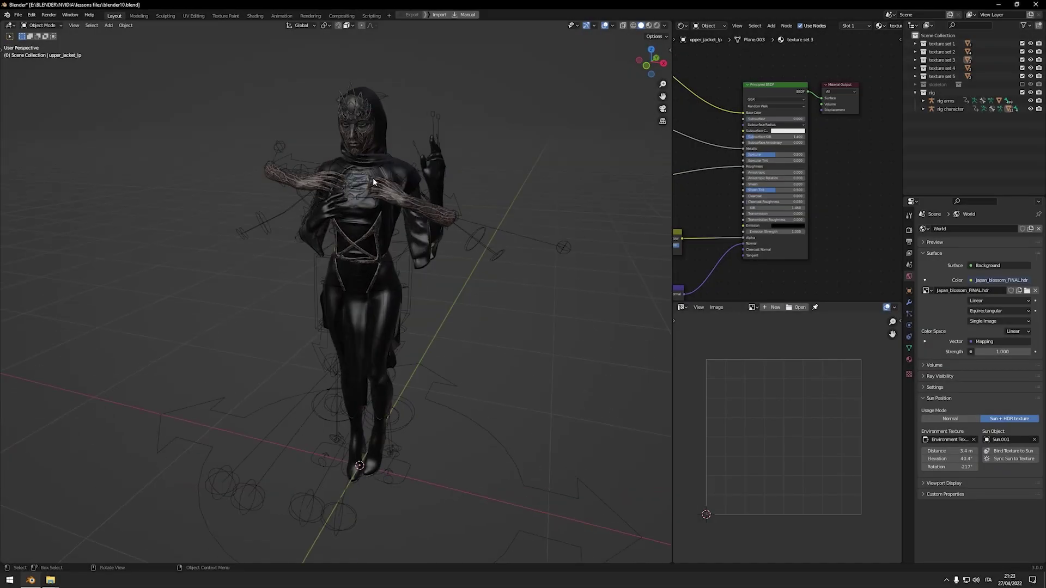
mouse_move(373, 177)
middle_down()
mouse_move(338, 192)
mouse_move(360, 211)
mouse_move(348, 217)
mouse_move(390, 224)
mouse_move(378, 194)
middle_up()
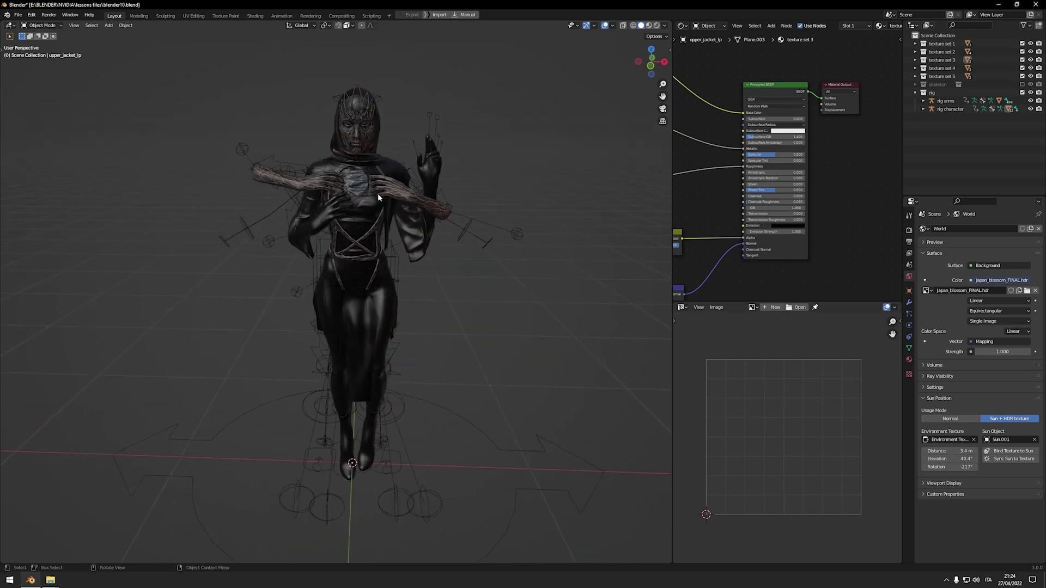
shift+middle_drag(385, 317, 380, 345)
scroll(380, 344, up, 1)
shift+middle_drag(320, 245, 321, 304)
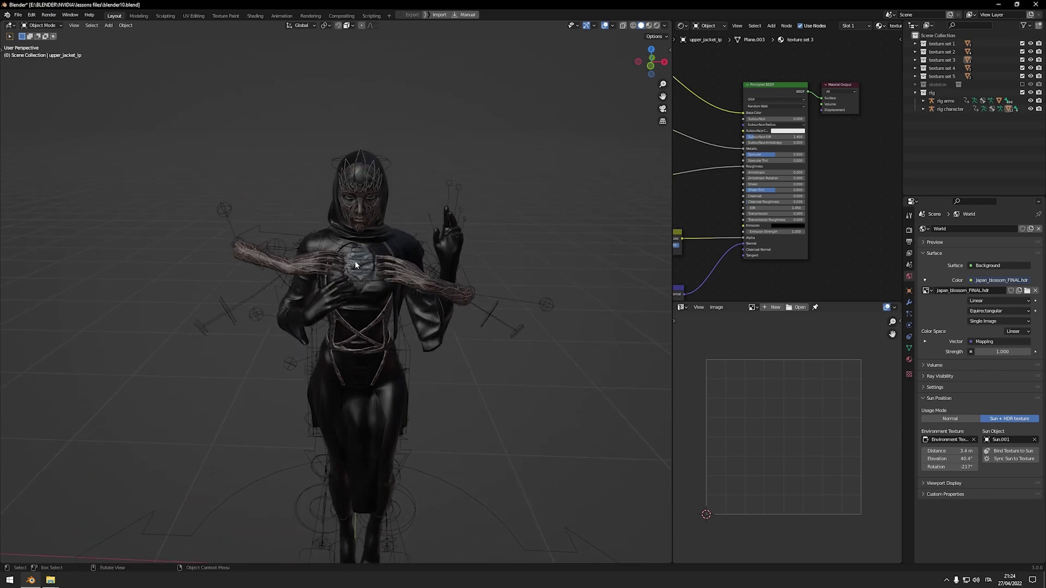
key(z)
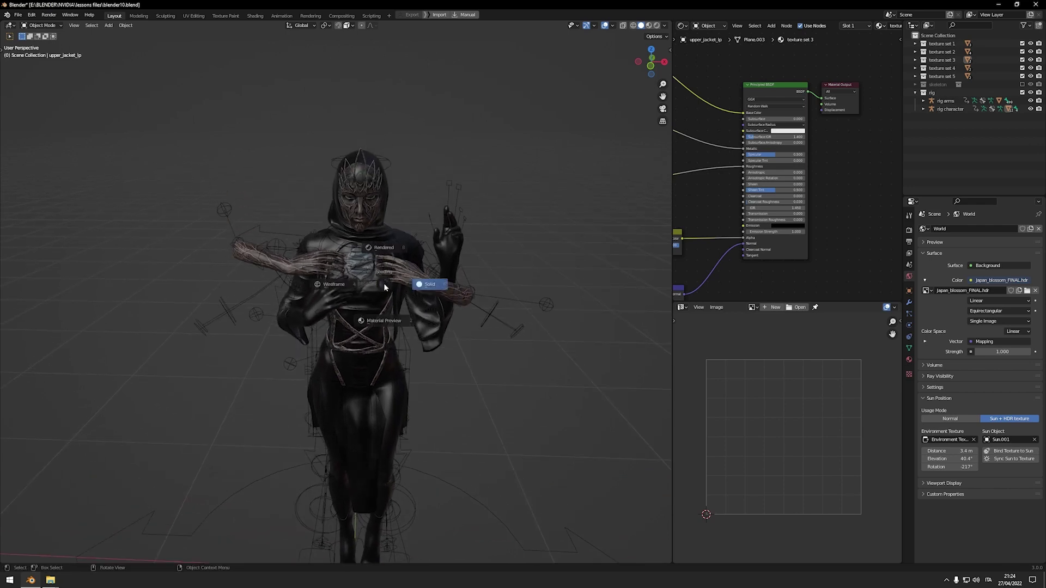
click(391, 259)
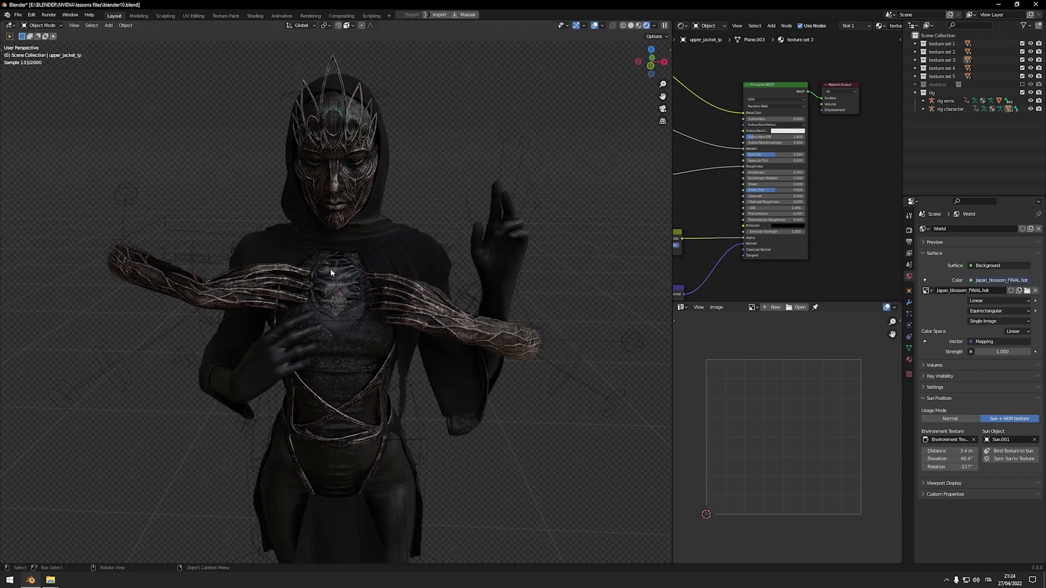
Inspect the rendered character from the side and front.
scroll(376, 311, up, 2)
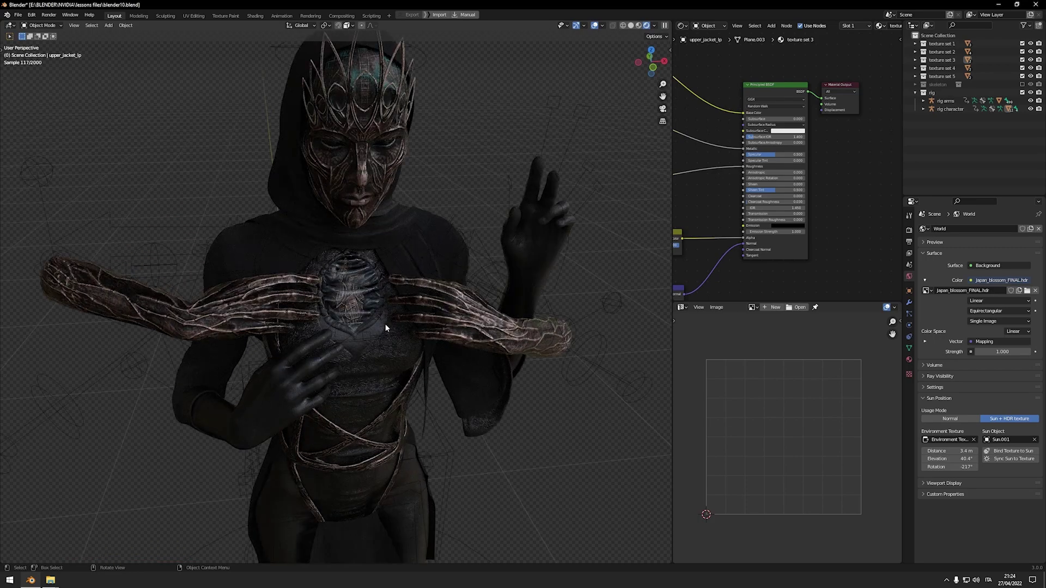
scroll(345, 278, up, 4)
scroll(376, 319, down, 2)
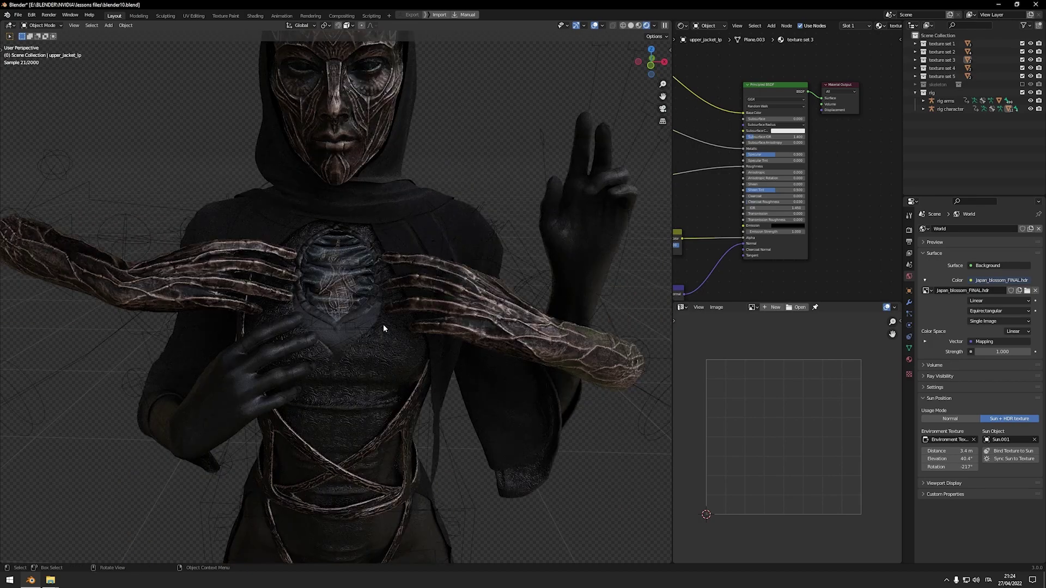
scroll(367, 290, down, 2)
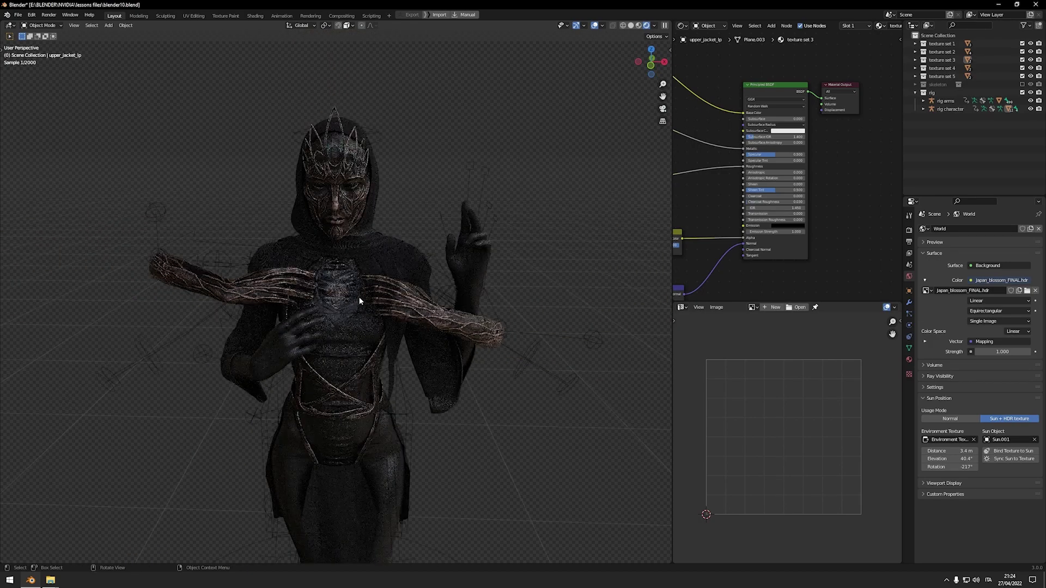
middle_drag(359, 301, 426, 305)
shift+middle_drag(422, 304, 382, 263)
scroll(434, 305, down, 2)
middle_drag(436, 306, 366, 305)
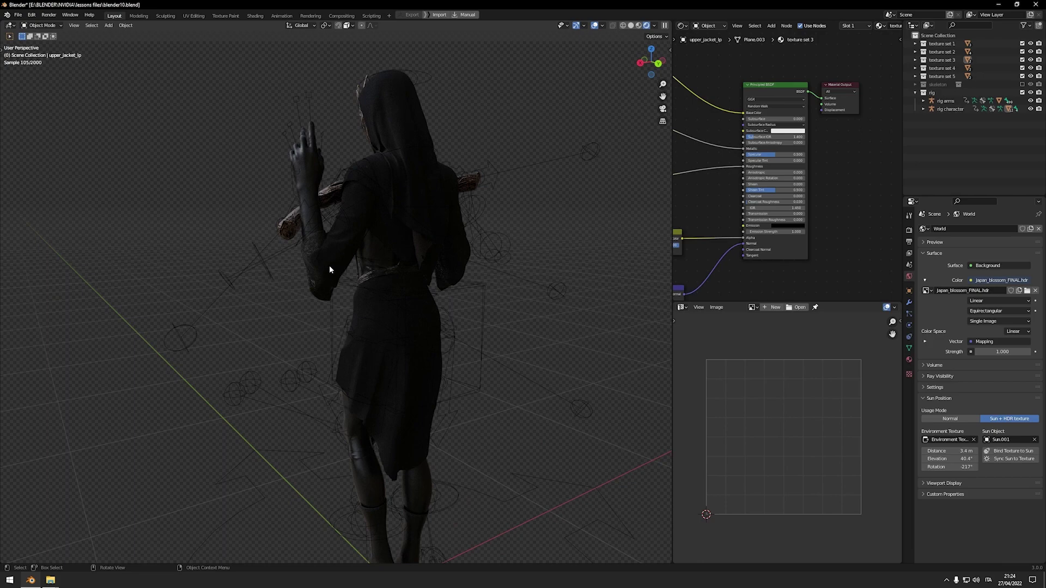
Return to Solid shading and hide the rig_arms armature.
key(z)
click(345, 276)
middle_drag(325, 297, 372, 297)
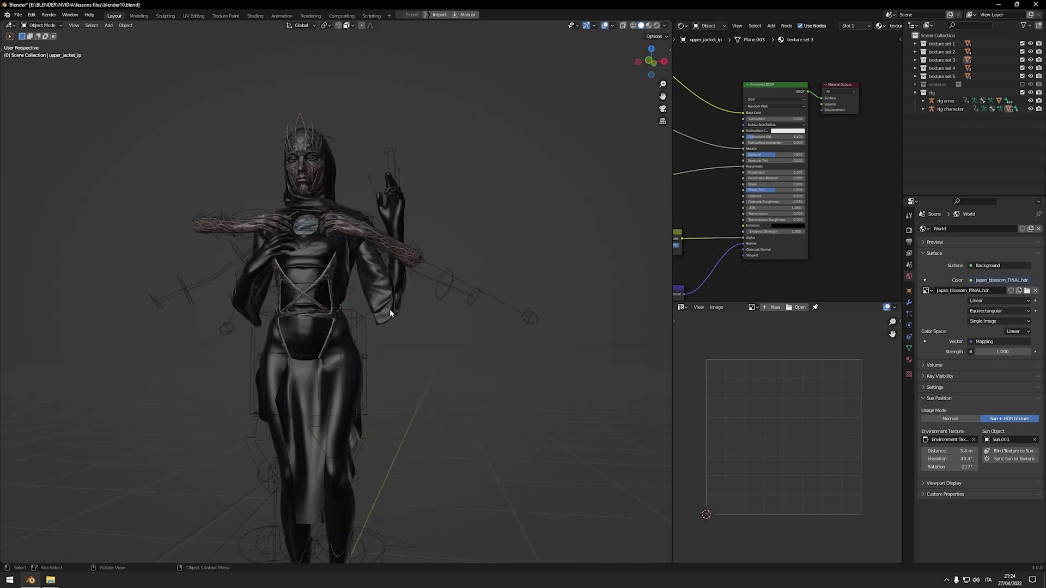
middle_drag(247, 299, 269, 278)
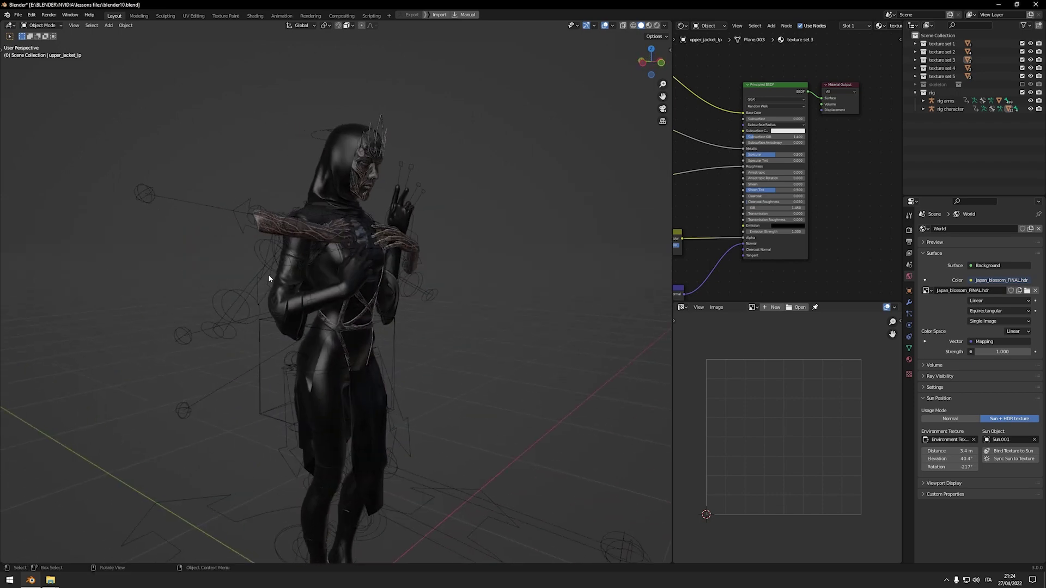
middle_drag(308, 332, 434, 315)
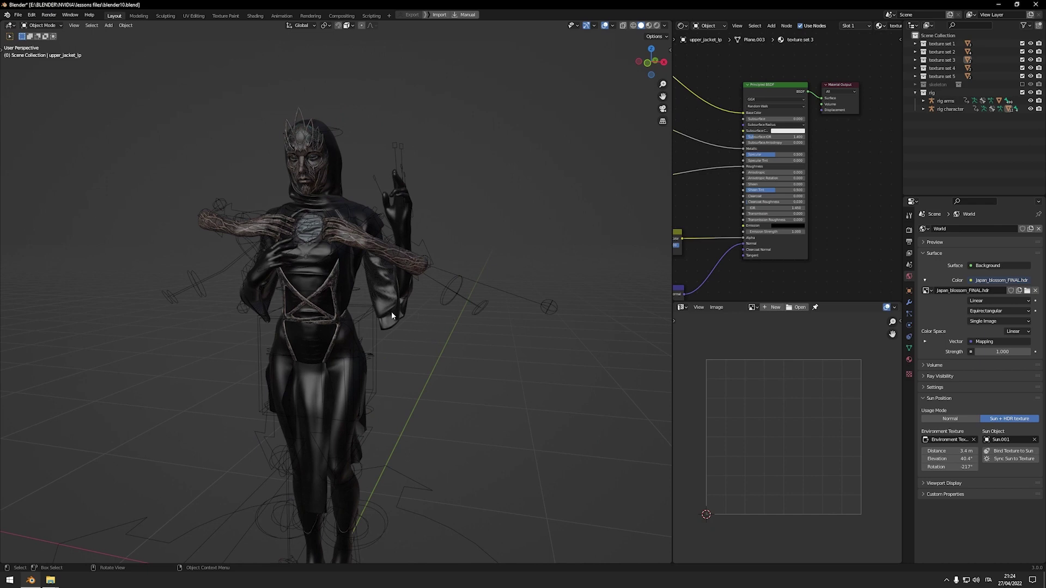
key(h)
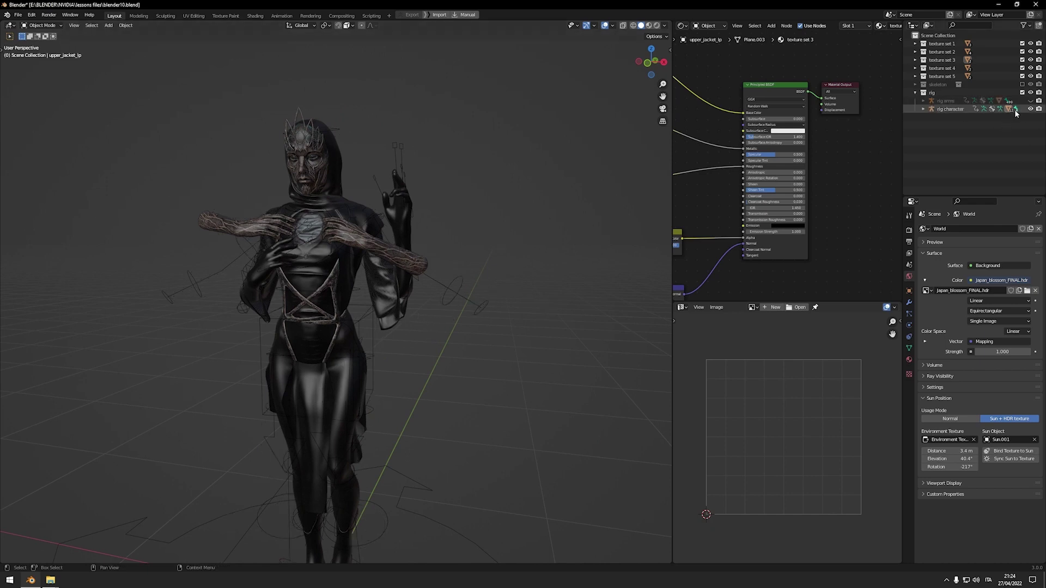
Select the upper jacket and switch it into Weight Paint mode.
click(398, 311)
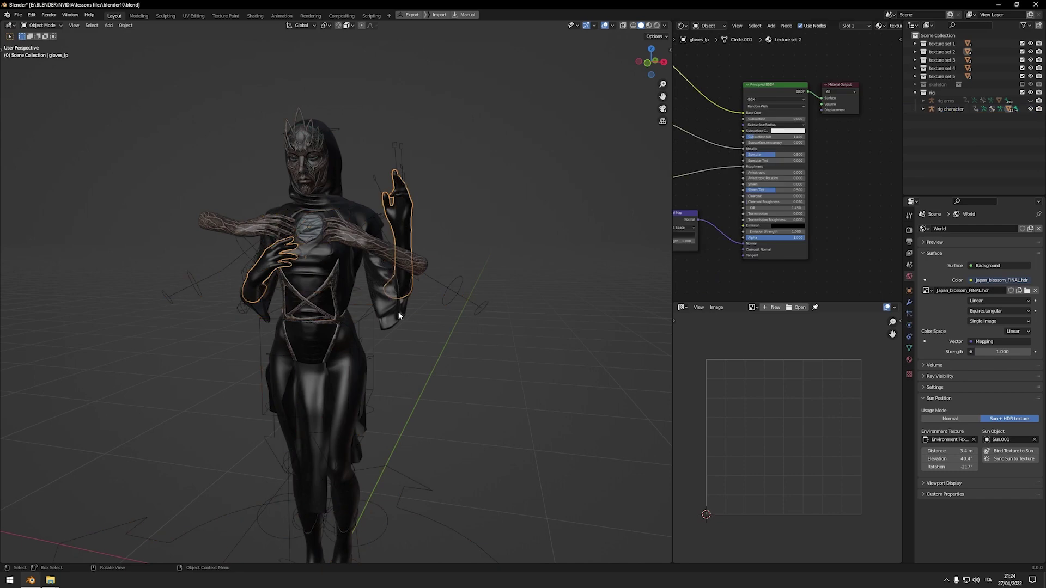
scroll(403, 319, up, 3)
mouse_move(410, 338)
shift+middle_down()
mouse_move(403, 319)
mouse_move(418, 354)
shift+middle_up()
middle_drag(417, 354, 447, 333)
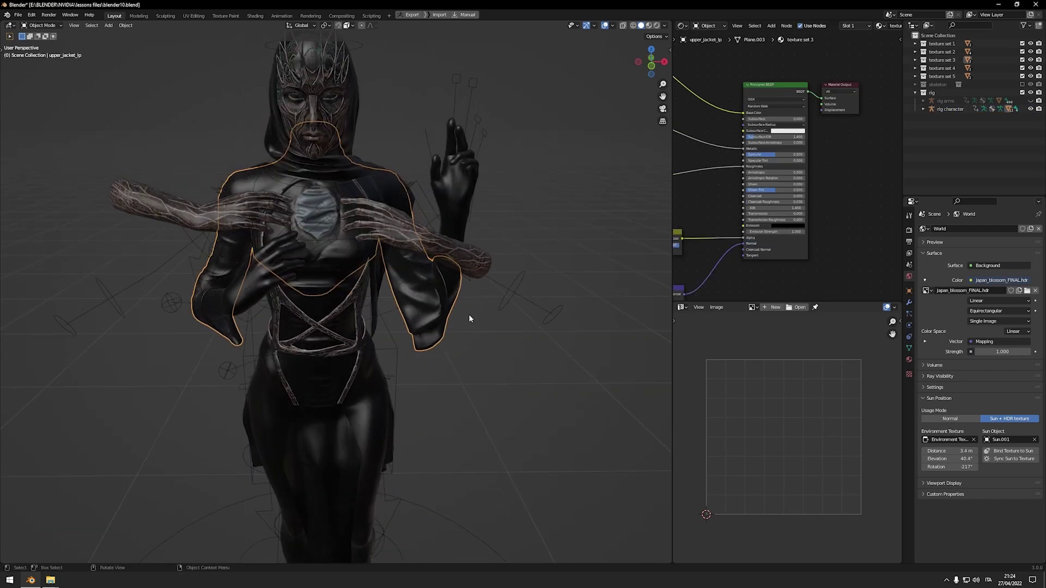
key(ctrl+Tab)
click(434, 289)
Make the arm deform group the jacket's active vertex group to show its weights.
mouse_move(434, 289)
middle_down()
mouse_move(408, 239)
mouse_move(310, 276)
middle_up()
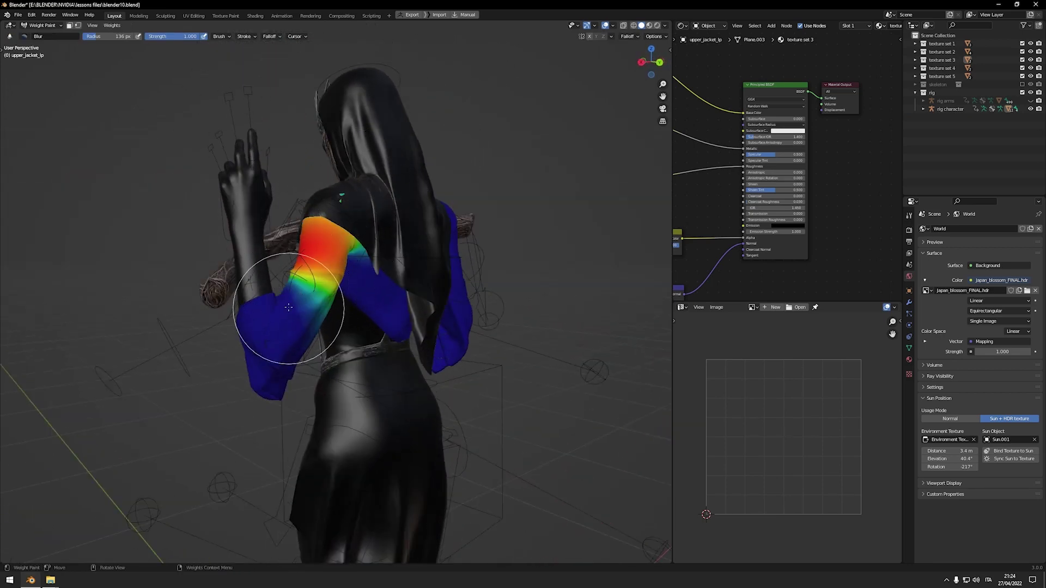
middle_drag(285, 322, 327, 303)
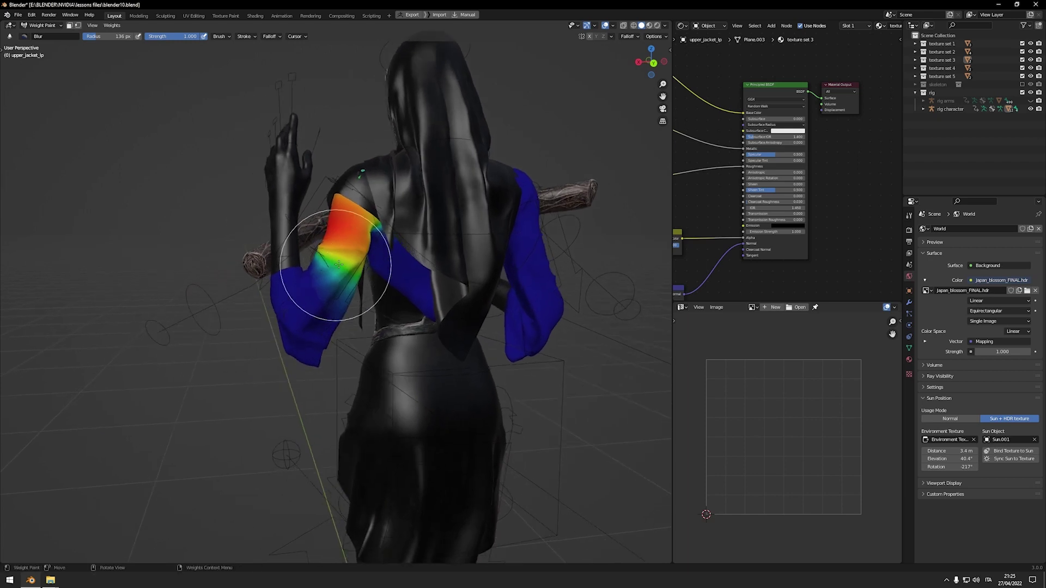
click(909, 349)
click(951, 461)
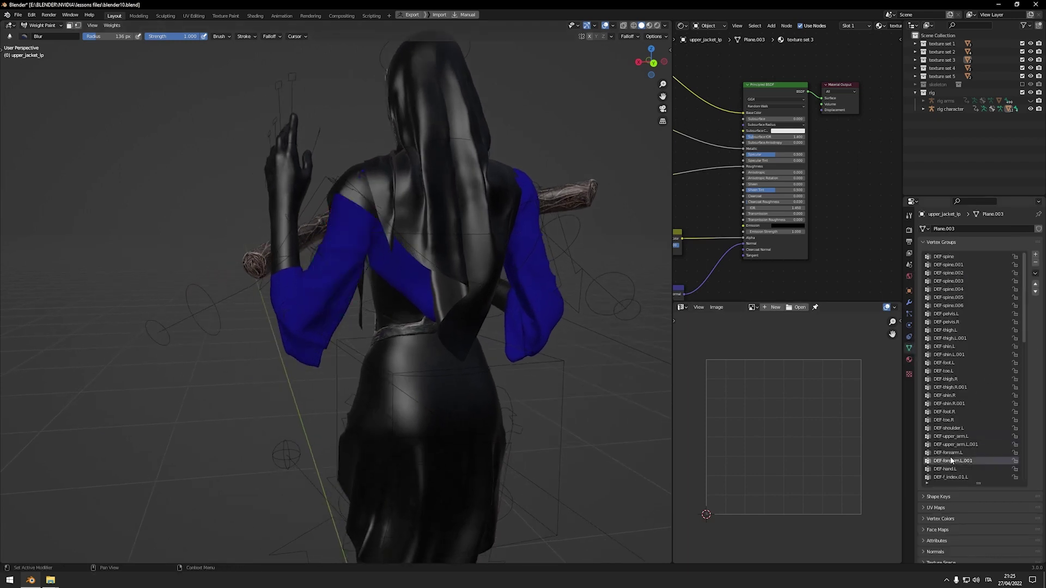
scroll(977, 440, down, 10)
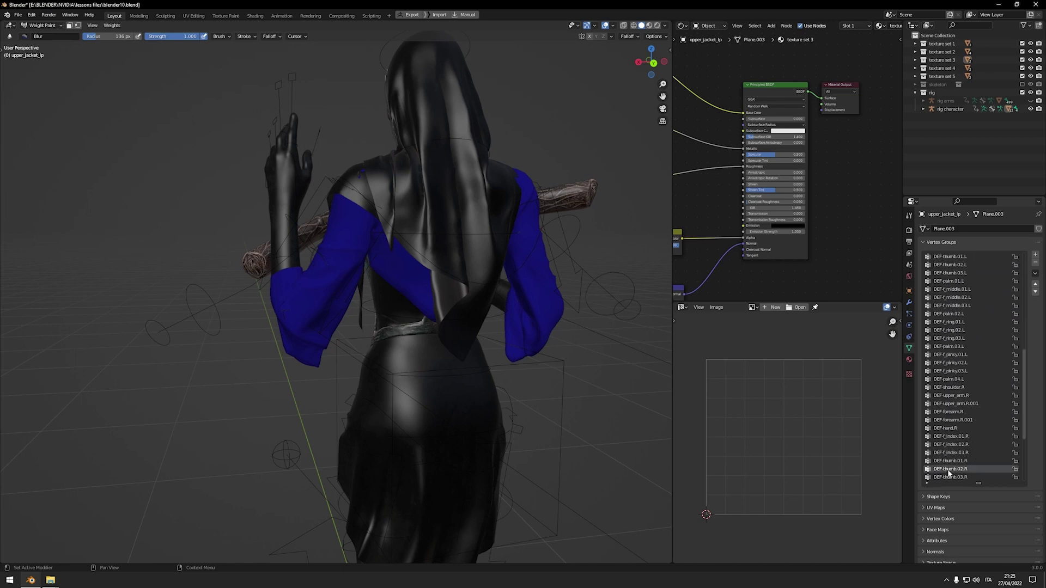
ctrl+scroll(949, 474, up, 20)
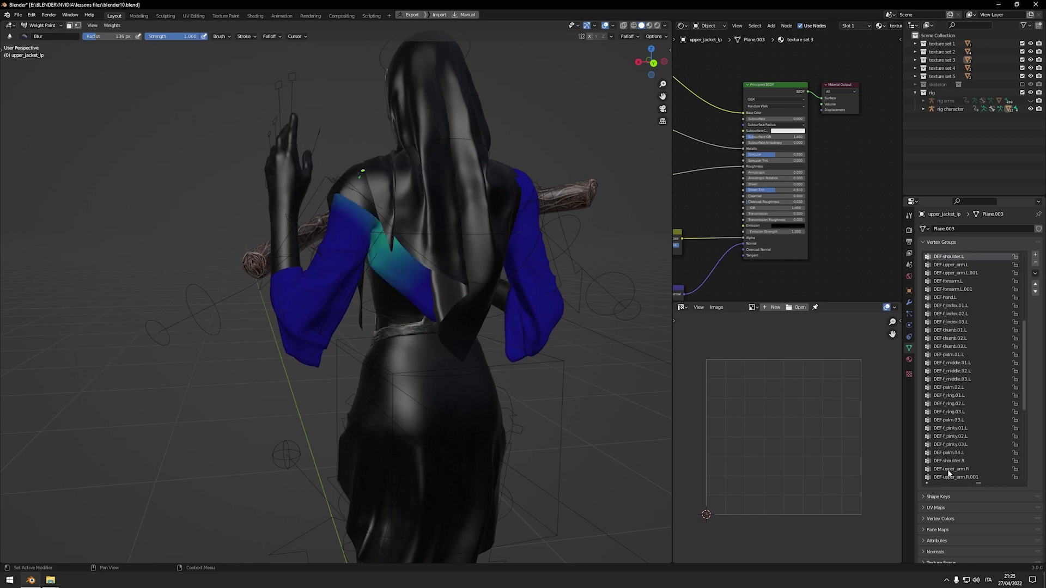
scroll(949, 473, up, 4)
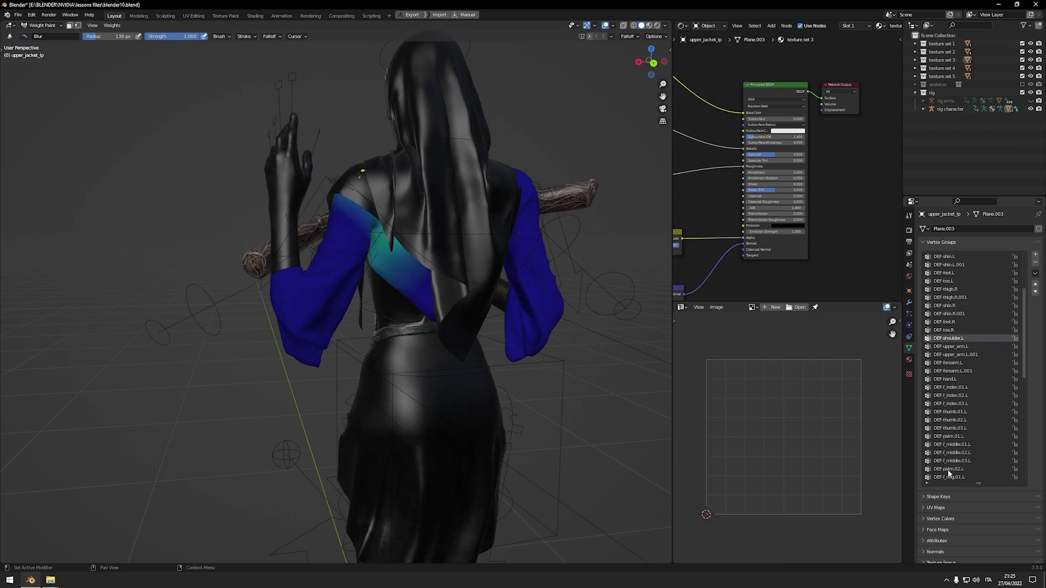
ctrl+scroll(949, 473, down, 1)
shift+middle_drag(378, 223, 405, 247)
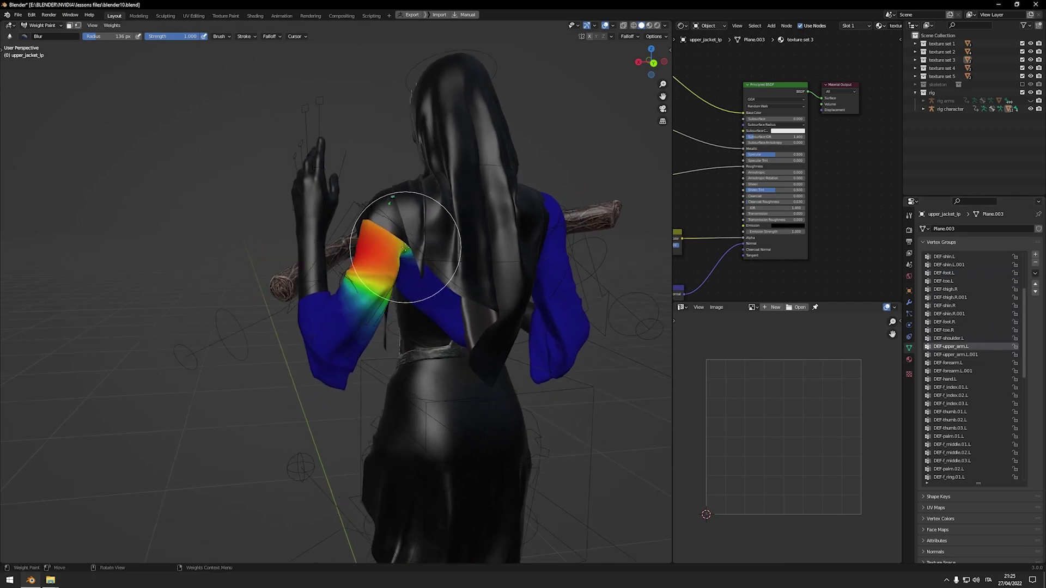
Show the tool shelf and sidebar, choose the Draw brush, and open its presets.
key(t)
key(n)
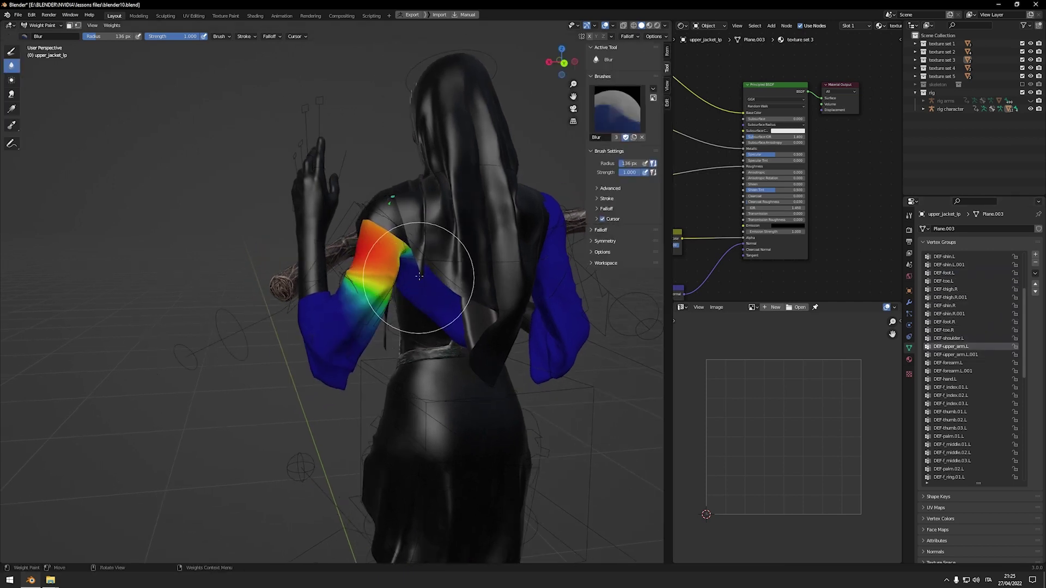
click(12, 51)
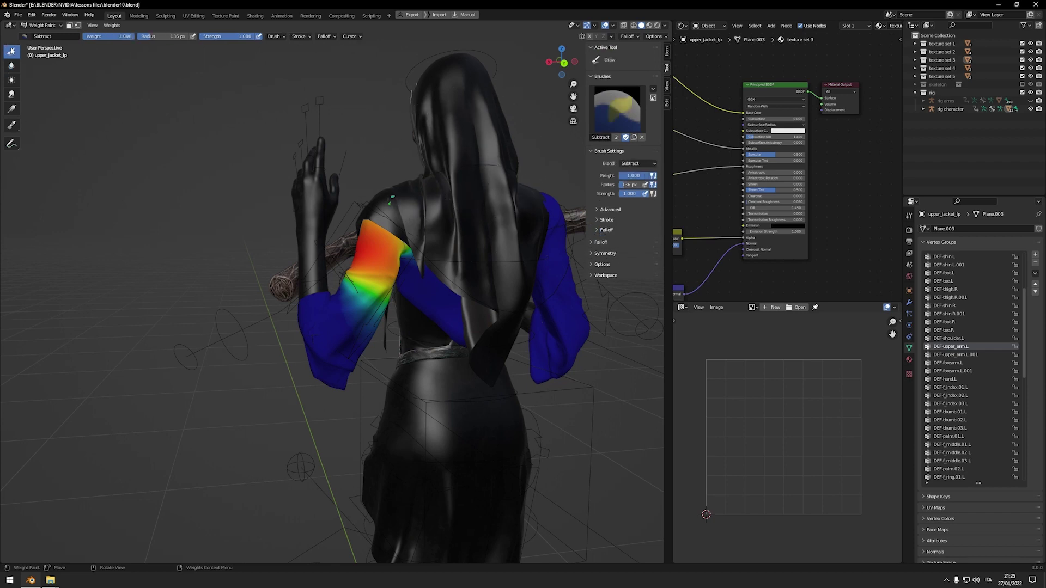
click(620, 115)
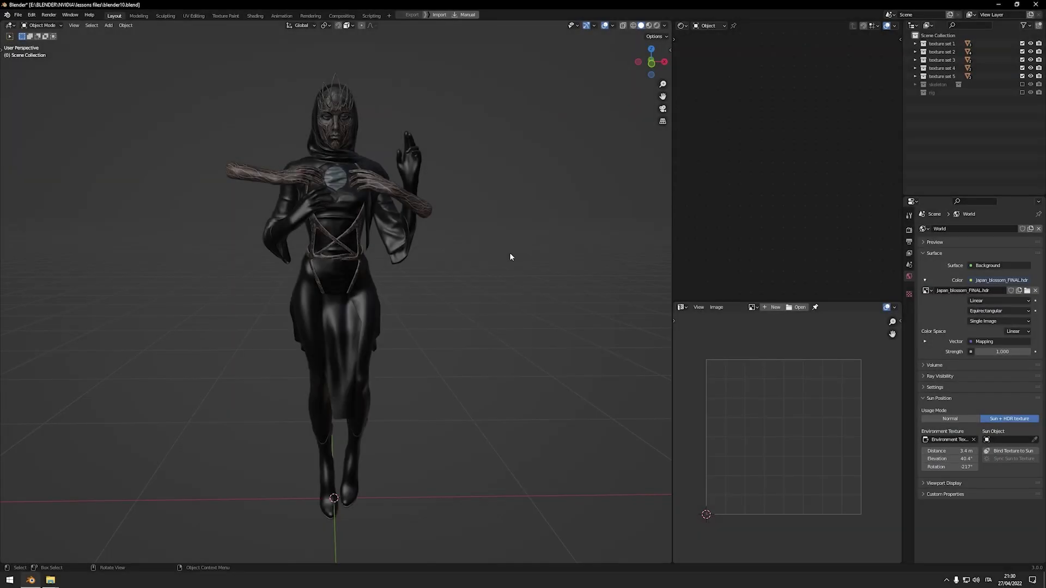
Orbit around the textured figure to inspect it, then go to the application preferences.
mouse_move(446, 289)
middle_down()
mouse_move(404, 308)
mouse_move(450, 316)
mouse_move(439, 308)
middle_up()
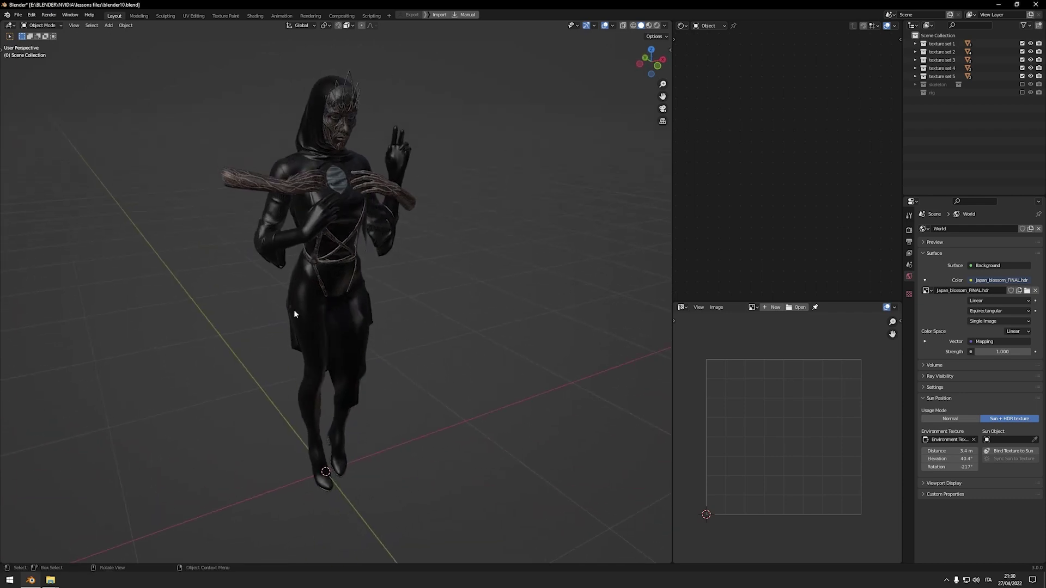
middle_drag(413, 417, 397, 313)
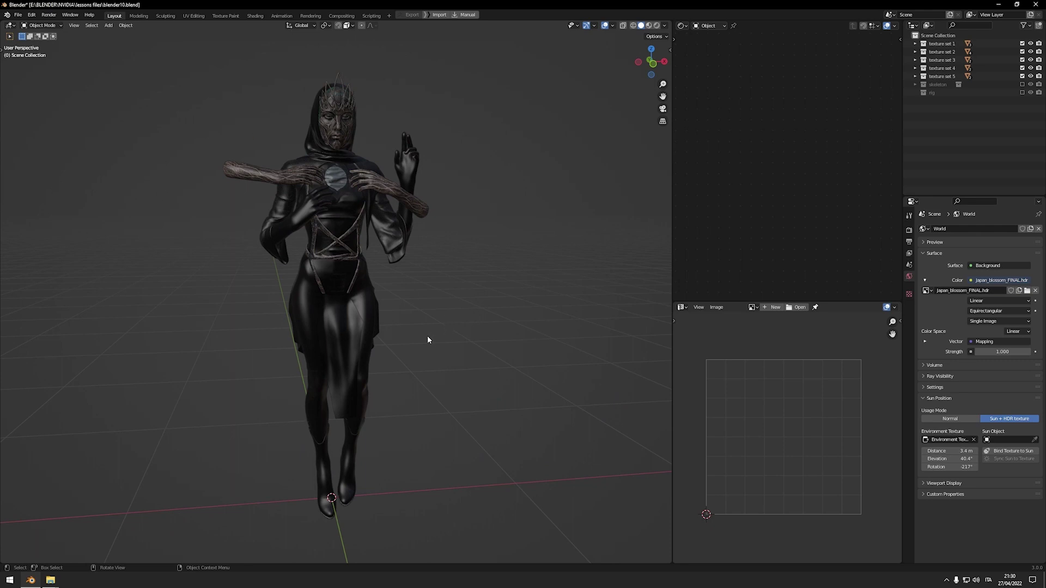
middle_drag(428, 338, 342, 338)
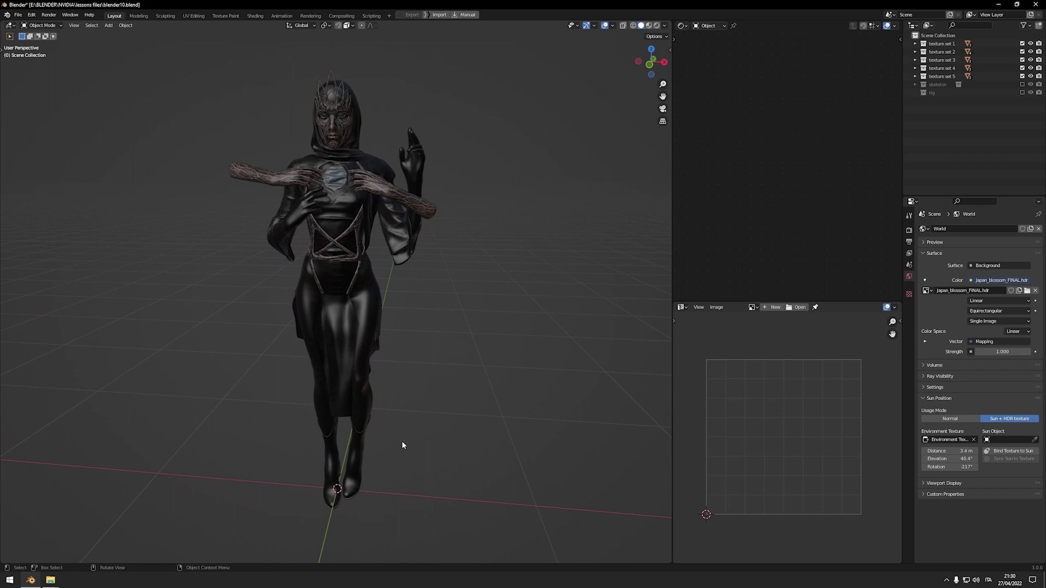
middle_drag(403, 445, 420, 446)
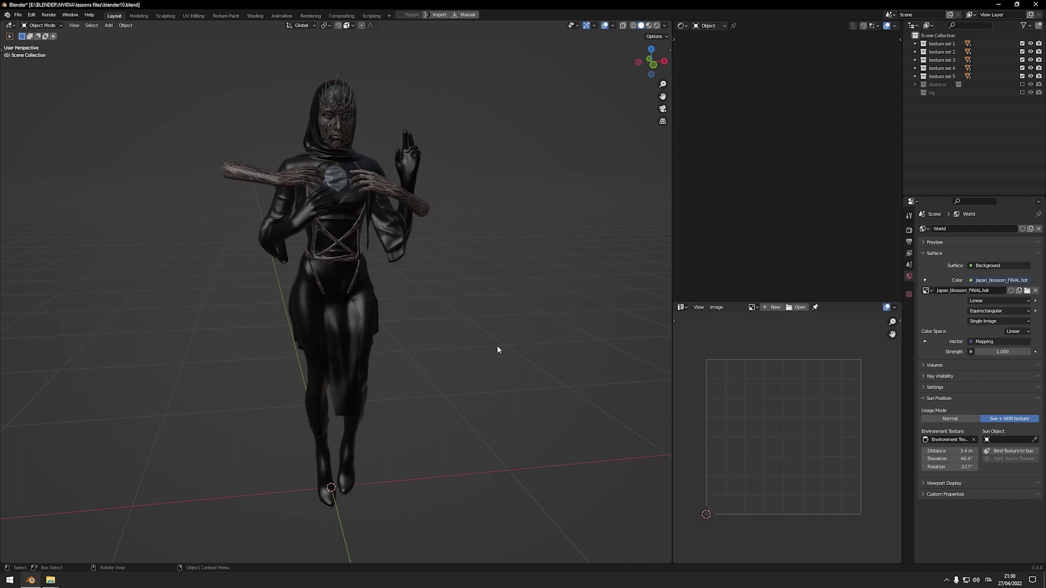
middle_drag(497, 347, 483, 337)
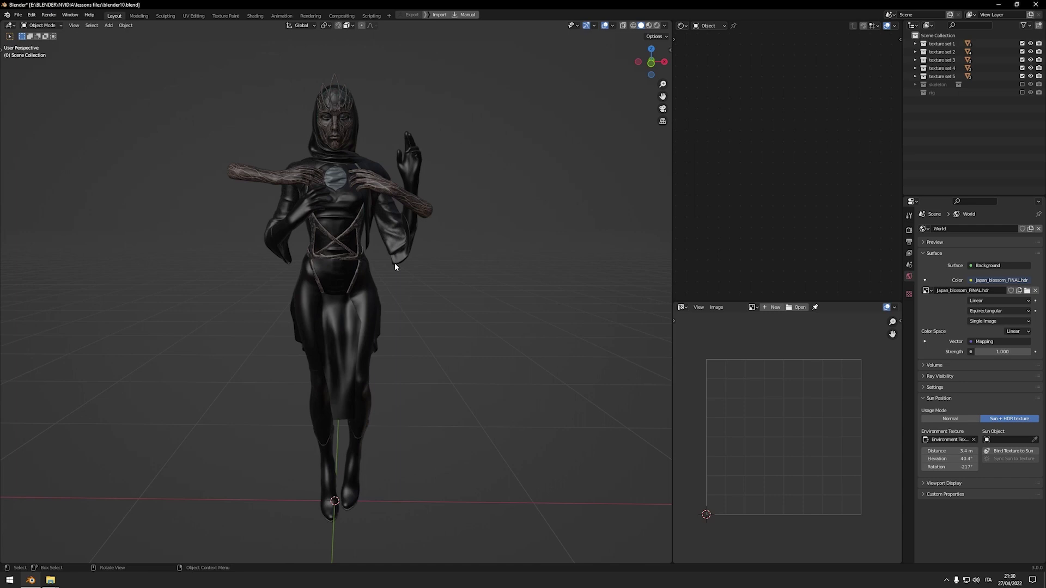
mouse_move(396, 263)
middle_down()
mouse_move(419, 276)
mouse_move(408, 271)
middle_up()
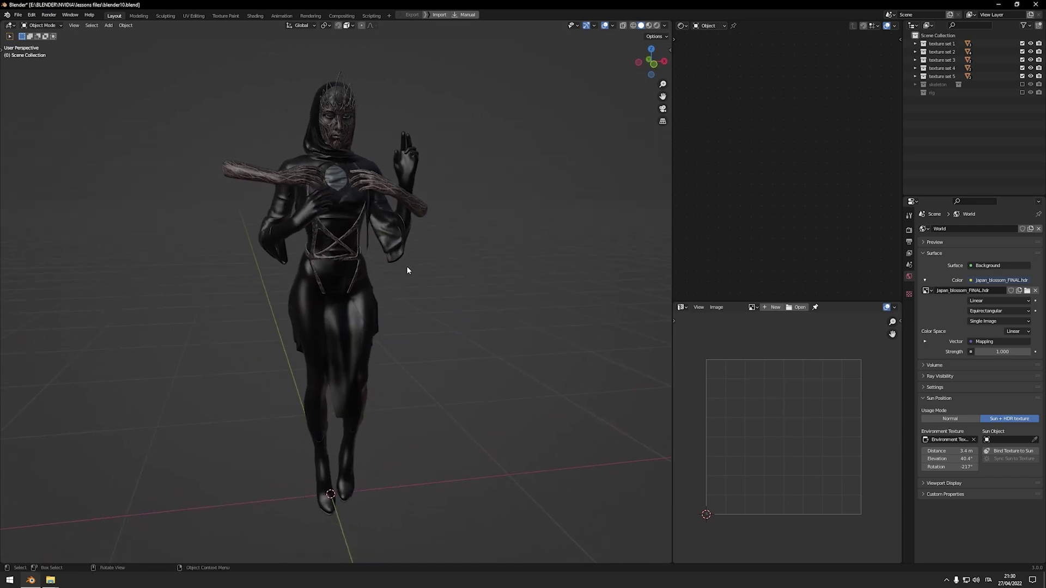
click(31, 15)
Check the Sun Position add-on in Preferences and close the window.
click(57, 132)
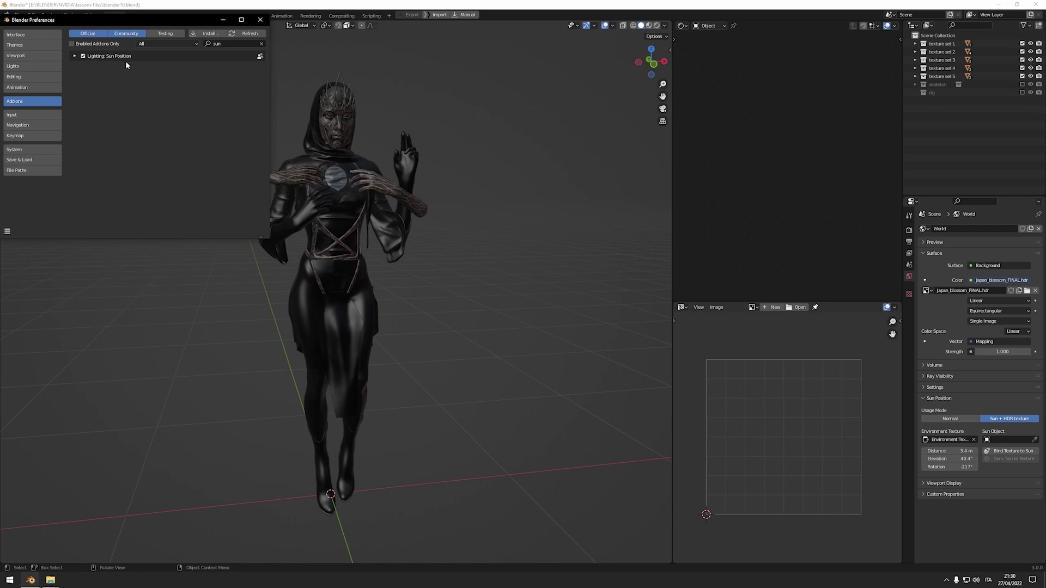
click(260, 20)
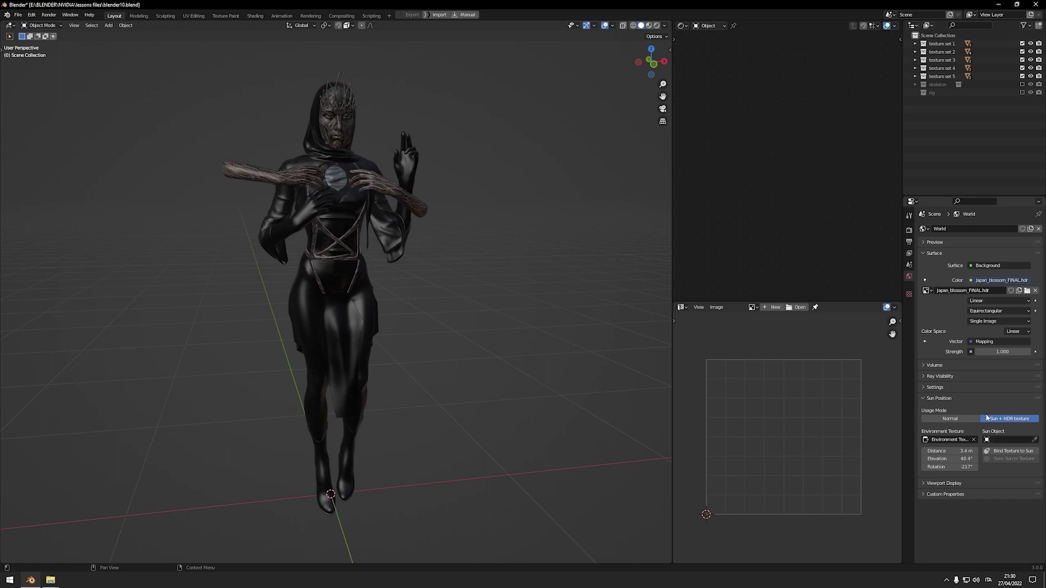
scroll(436, 338, down, 3)
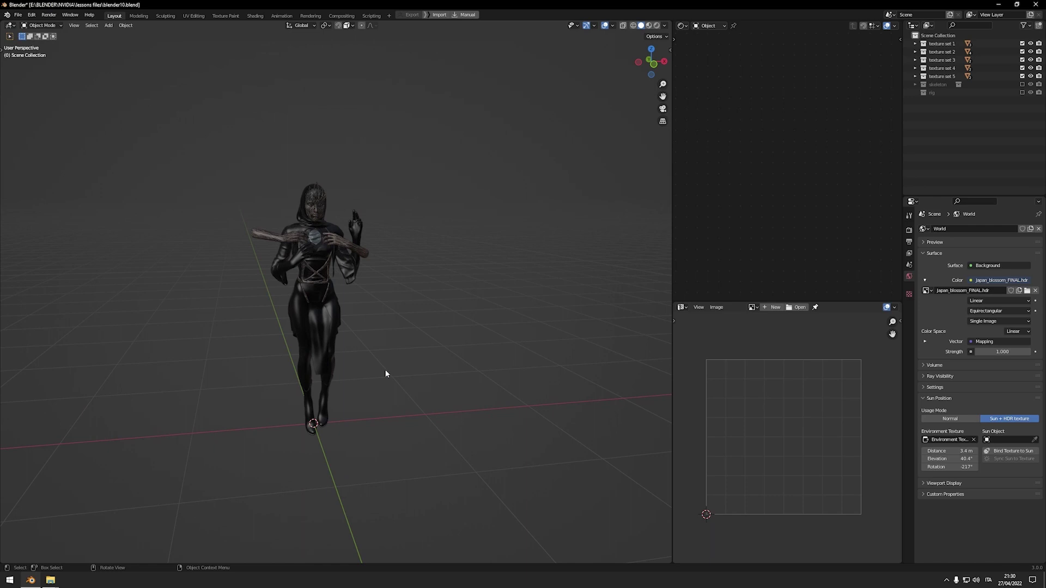
Add a Sun light and set it as the Sun Position's sun object.
key(shift+a)
click(428, 480)
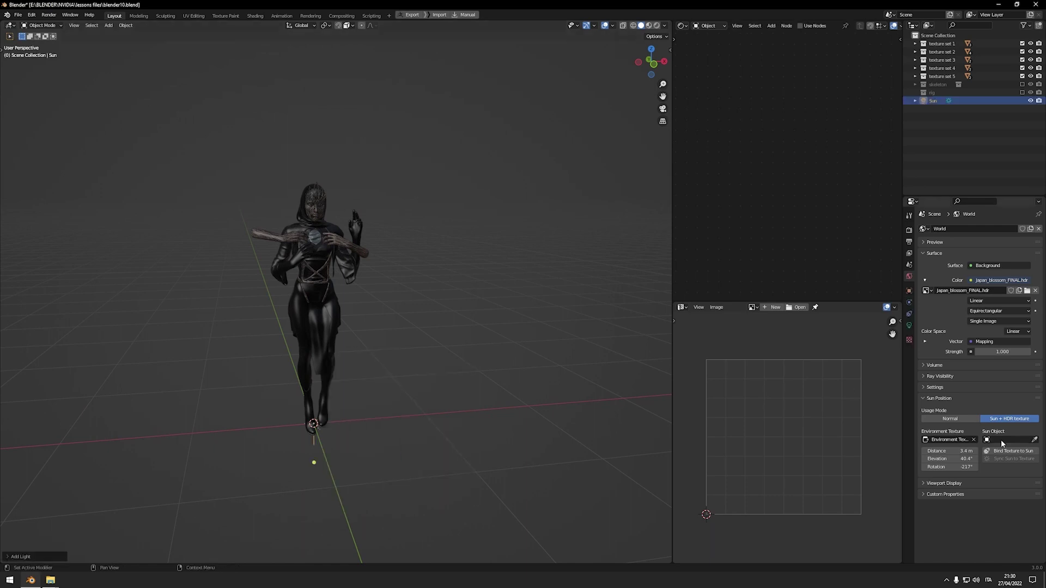
click(1002, 439)
click(974, 451)
Set the sun distance to 3.4 m and rotation to -217°.
middle_drag(491, 354, 500, 277)
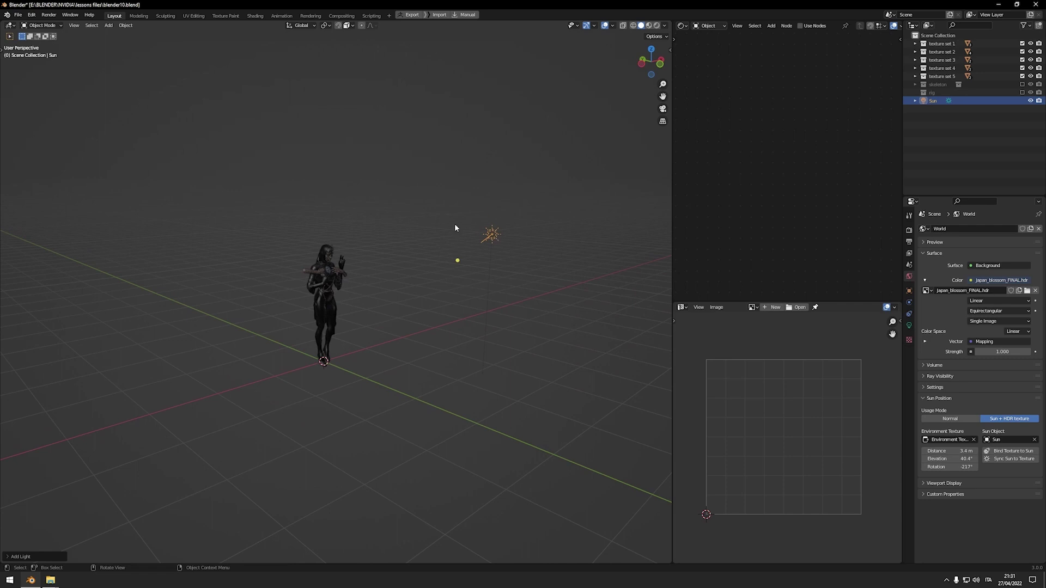
middle_drag(456, 228, 491, 273)
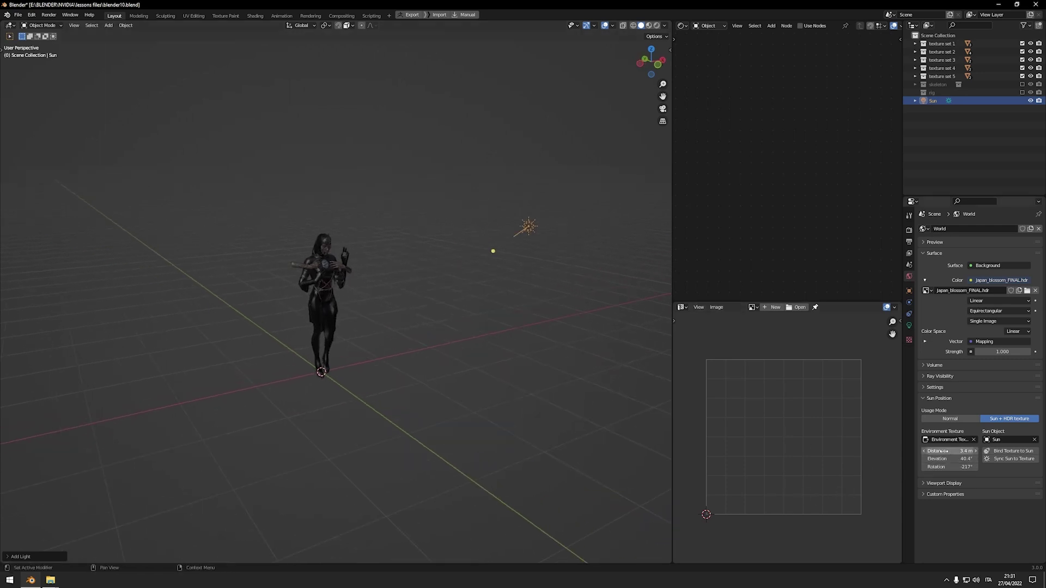
mouse_move(945, 451)
mouse_down()
mouse_move(957, 458)
mouse_move(933, 459)
mouse_move(951, 466)
mouse_move(939, 467)
mouse_up()
middle_drag(523, 254, 504, 252)
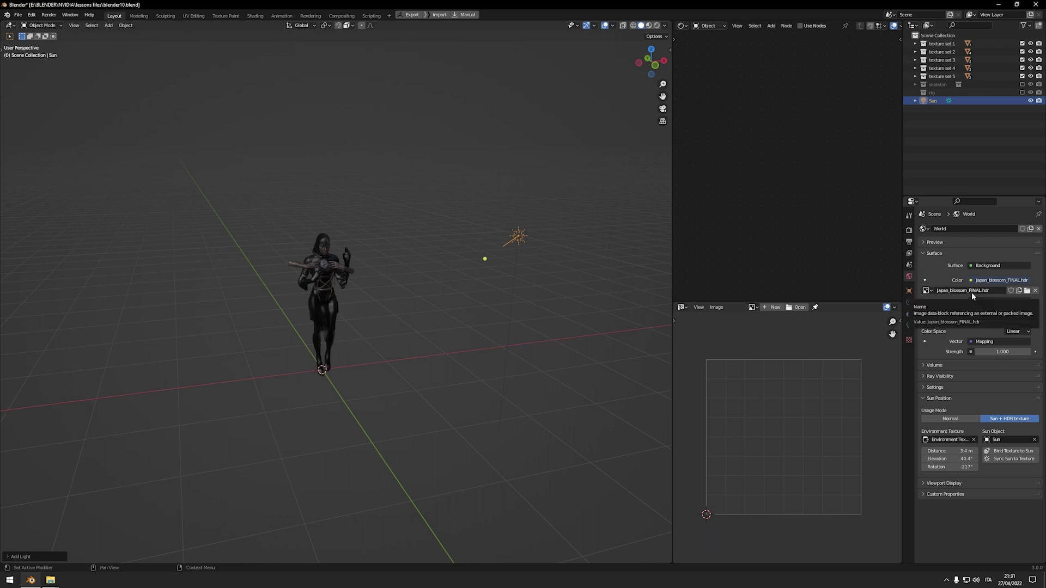
Switch the viewport to Rendered preview and lower the world background strength.
scroll(392, 347, up, 3)
key(z)
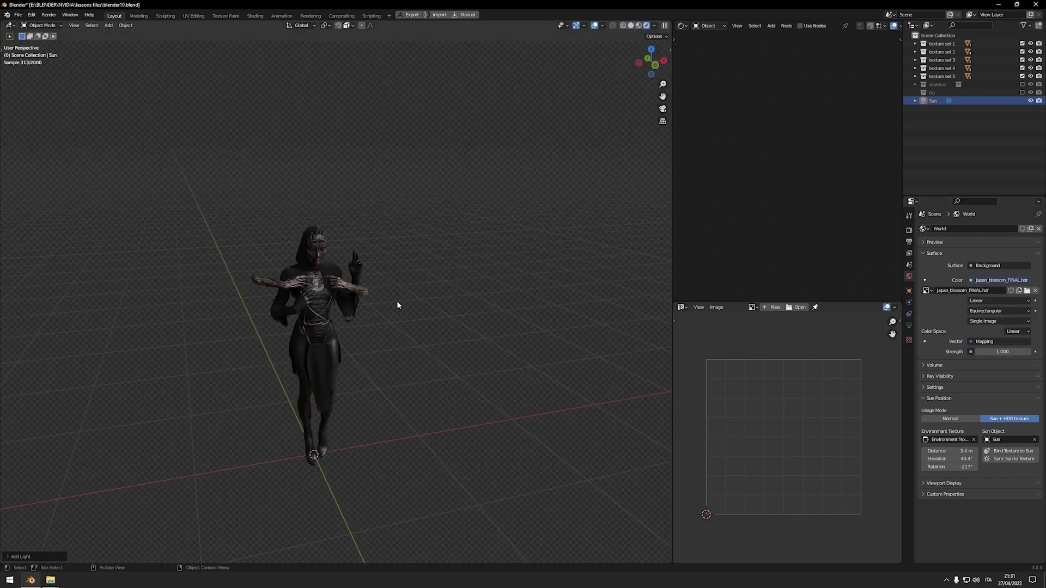
middle_drag(397, 303, 417, 337)
scroll(417, 336, up, 1)
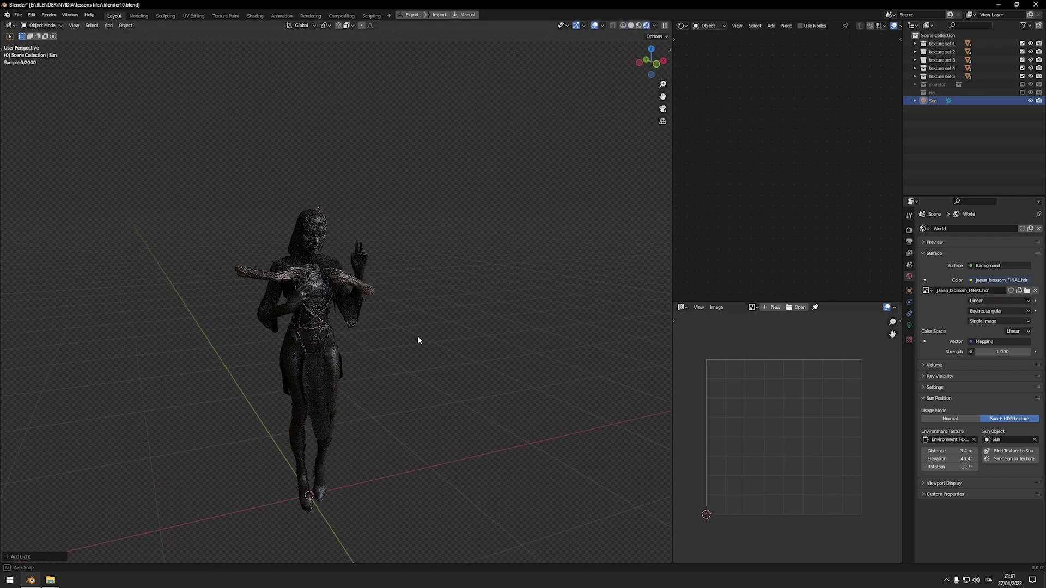
click(1006, 352)
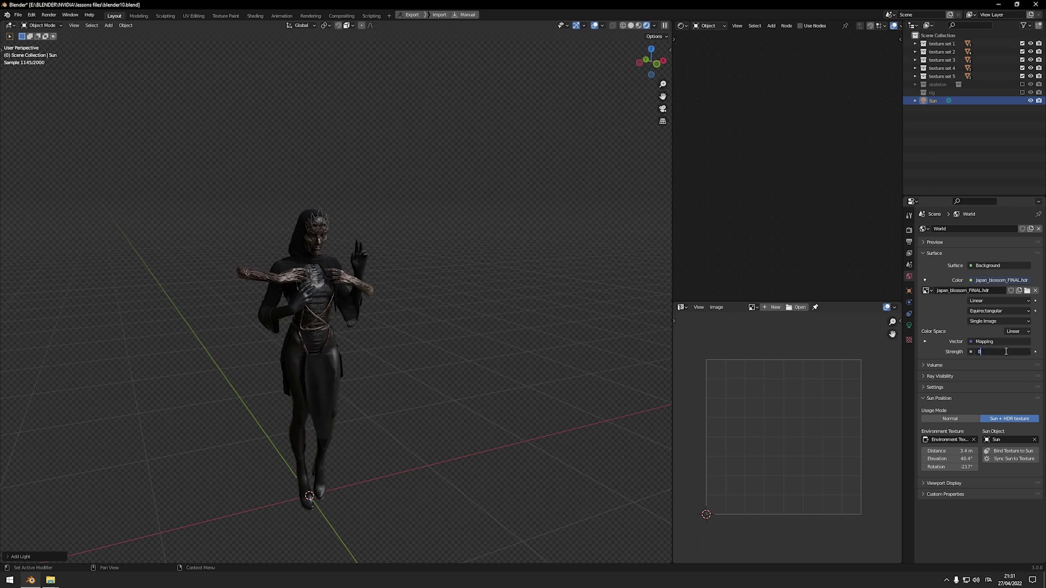
text(0.1)
key(Return)
Set the Sun light's strength to 6.
click(909, 326)
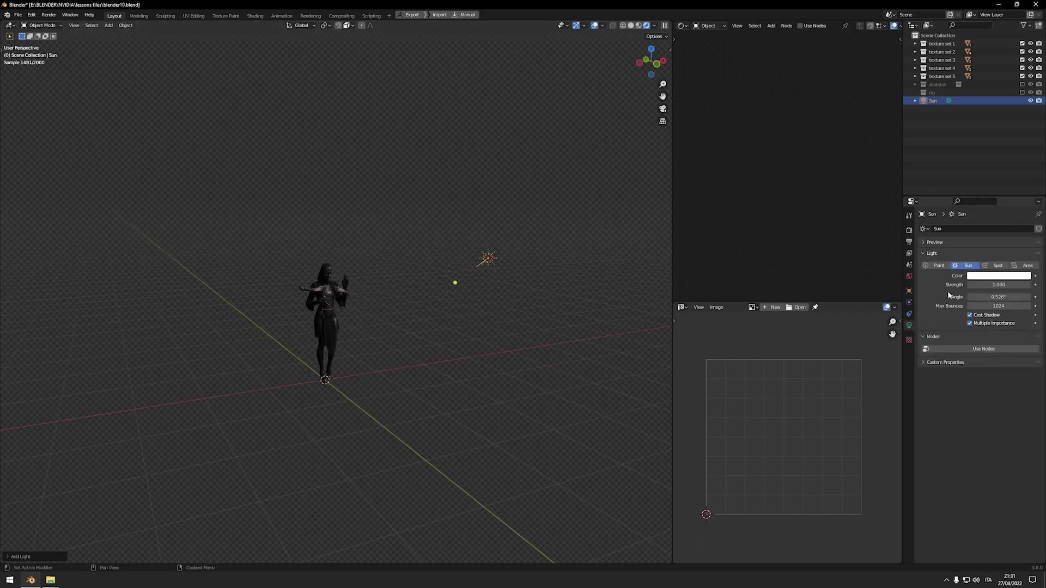
click(982, 286)
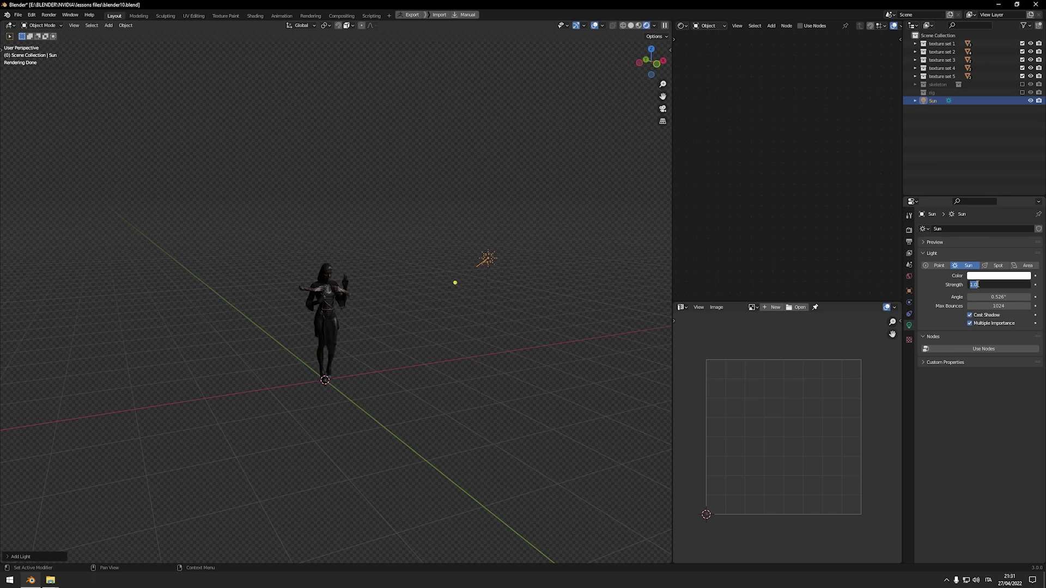
text(6)
key(Return)
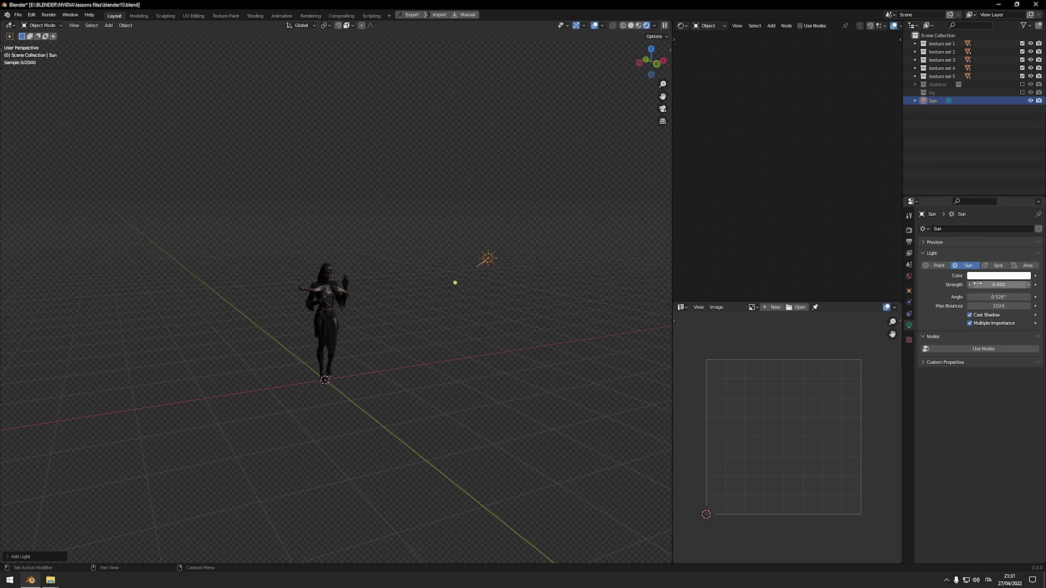
Swing the Sun Position rotation to a new angle, around -210°.
middle_drag(349, 305, 458, 278)
click(908, 276)
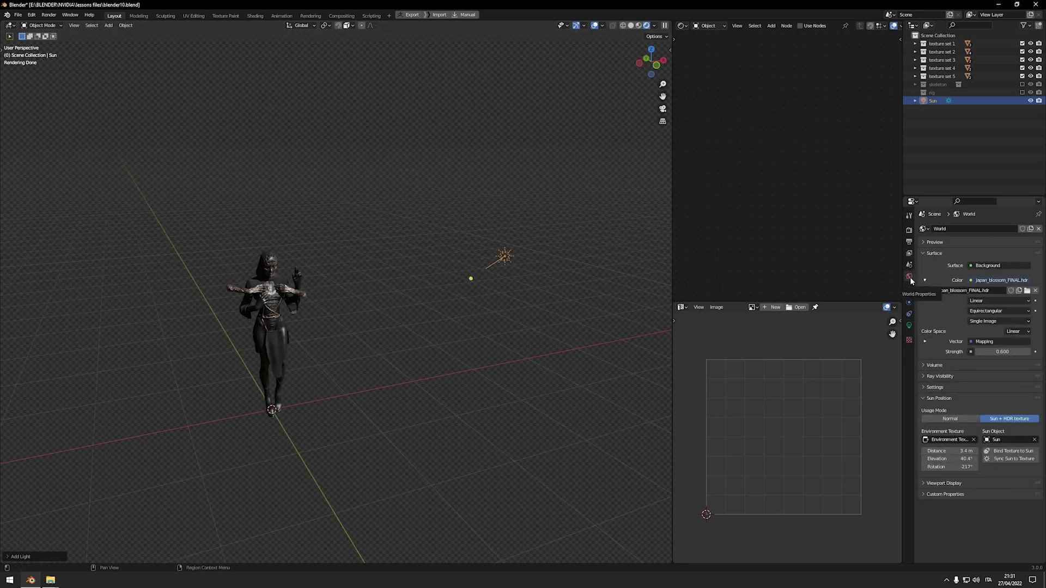
drag(950, 467, 966, 467)
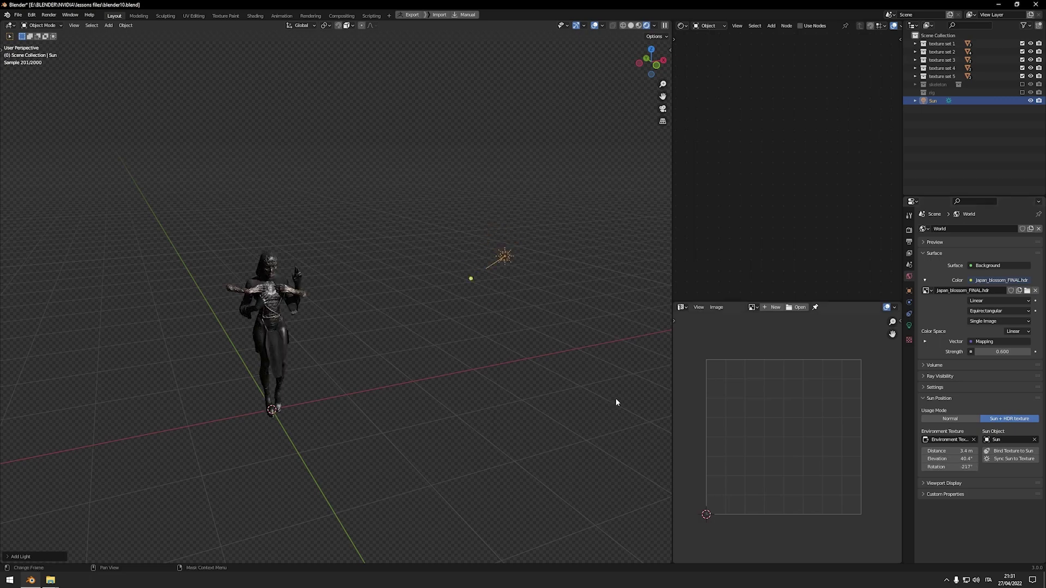
scroll(209, 318, up, 5)
shift+middle_drag(209, 318, 373, 228)
mouse_move(951, 467)
mouse_down()
mouse_move(973, 467)
mouse_move(953, 467)
mouse_up()
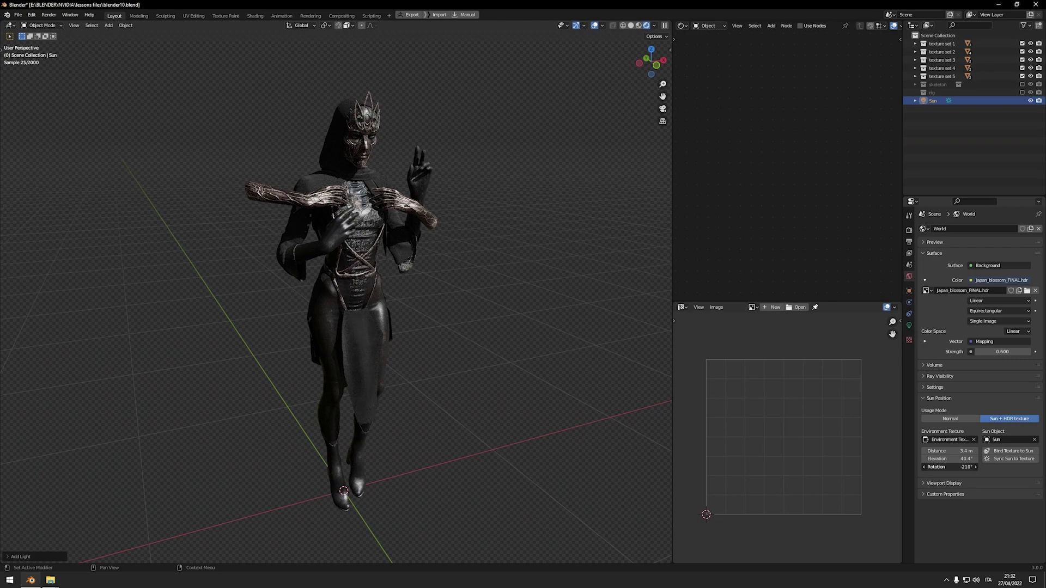
Show the Sun light's settings and zoom in on the character's mask and chest.
click(909, 325)
scroll(377, 244, up, 5)
shift+middle_drag(386, 305, 370, 376)
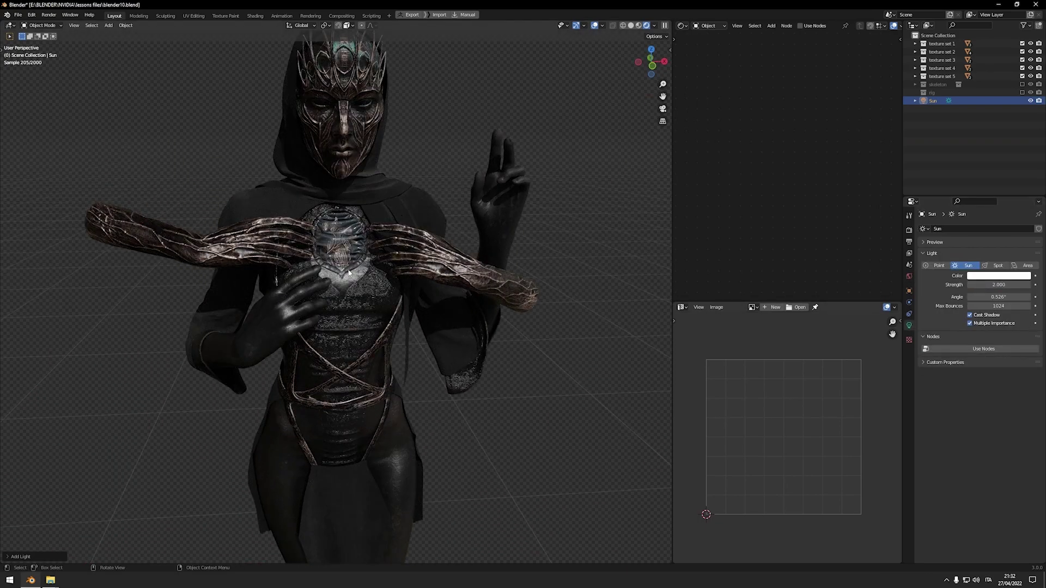
scroll(349, 272, up, 3)
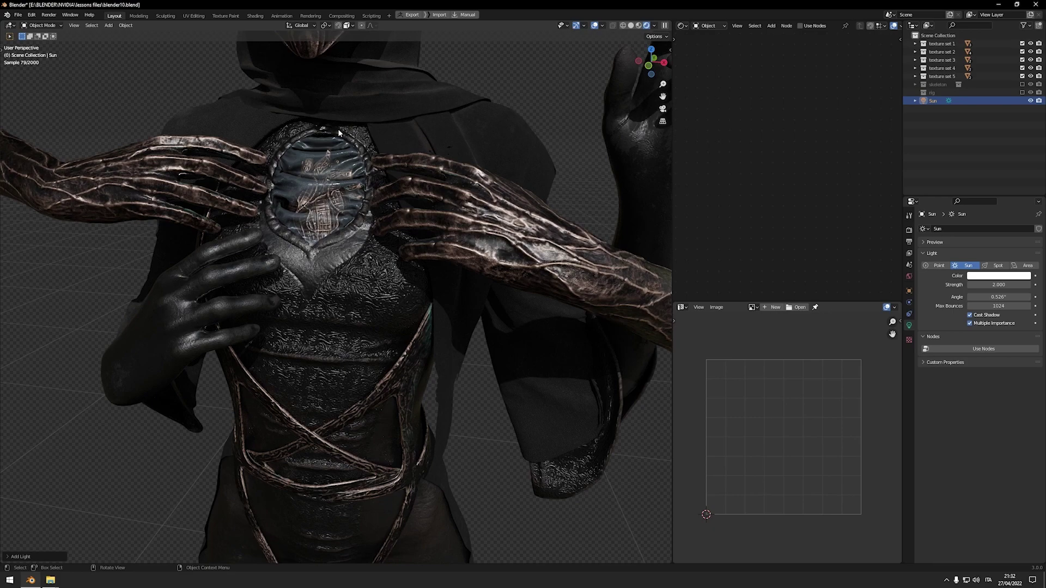
scroll(338, 132, up, 3)
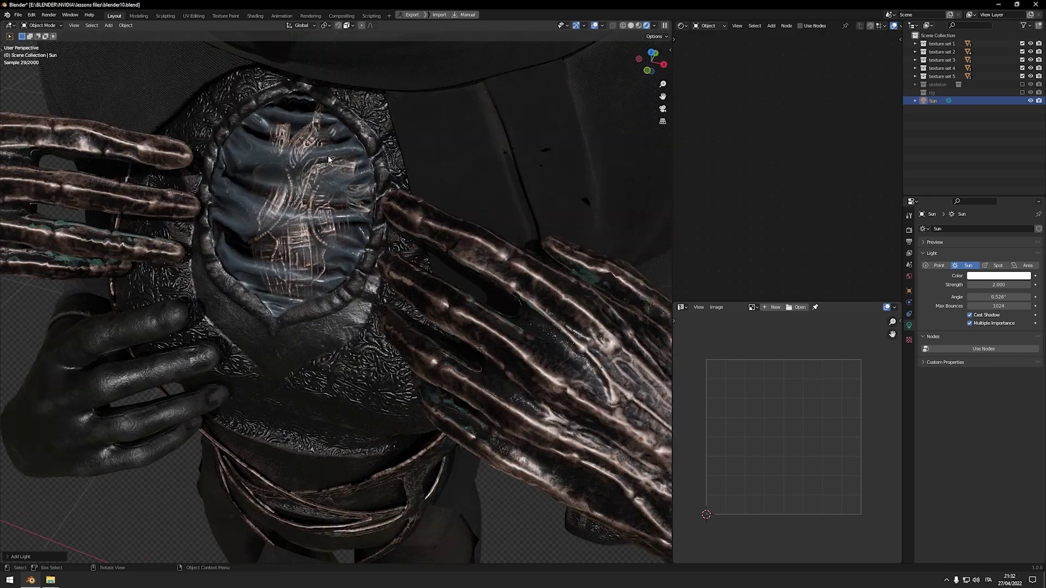
Zoom back out and bring up the Add menu's Light types (Point, Sun, Spot, Area).
scroll(307, 180, down, 3)
scroll(301, 266, down, 2)
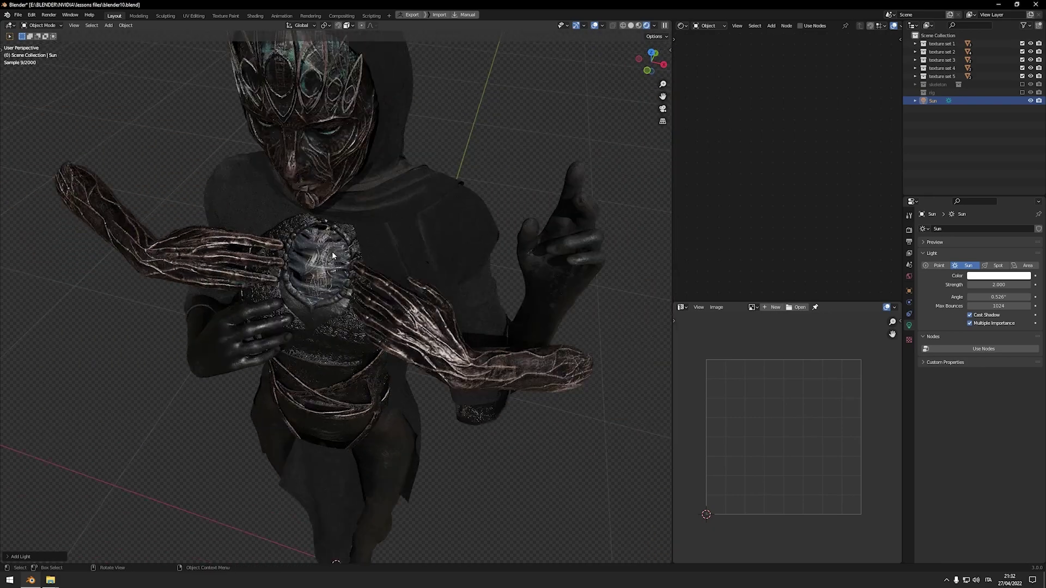
scroll(335, 404, down, 5)
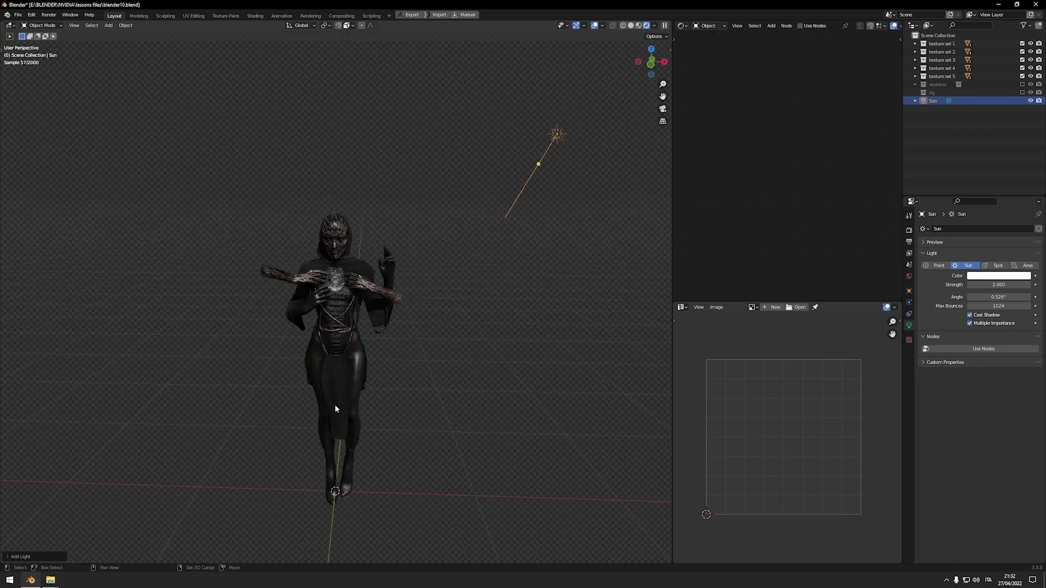
key(shift+a)
mouse_move(368, 393)
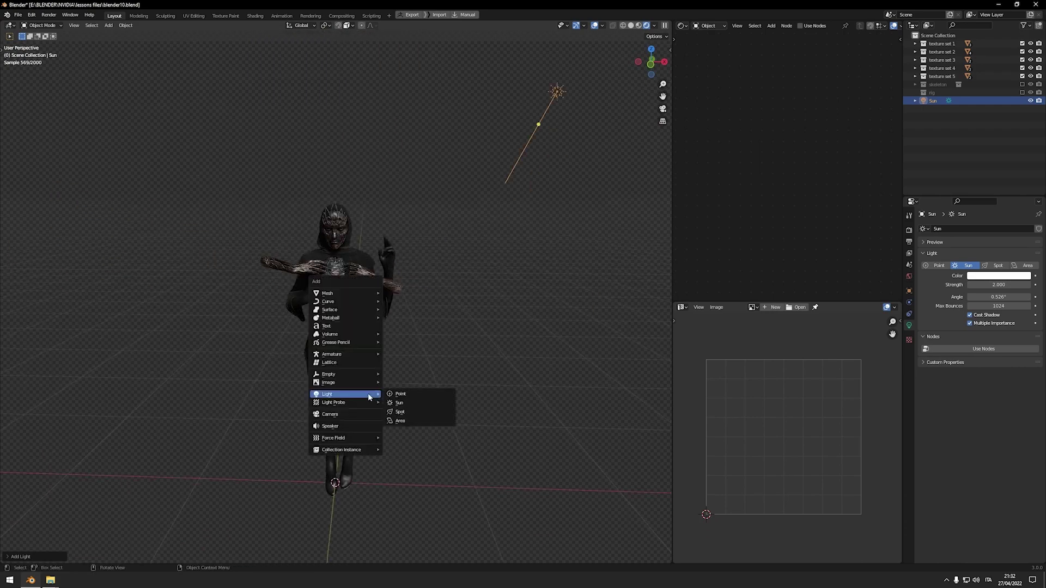
Add an Area light, rotate and shrink it, and raise it into the chest cavity.
click(418, 421)
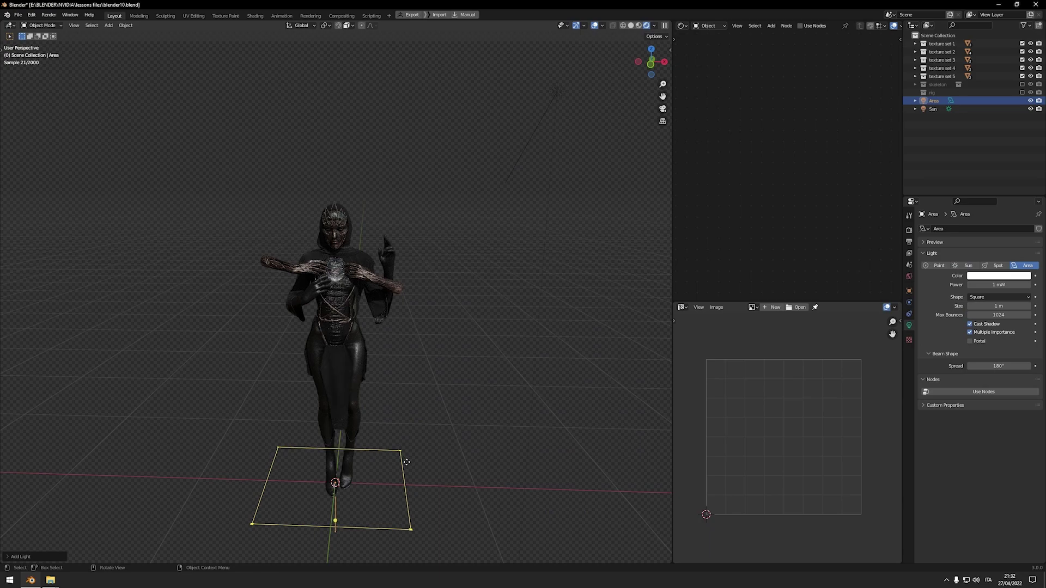
key(KP_3)
key(r)
click(468, 339)
key(s)
click(426, 382)
key(g)
click(412, 147)
Orbit and zoom around the chest from the front to check the light's placement.
key(KP_1)
scroll(394, 297, up, 9)
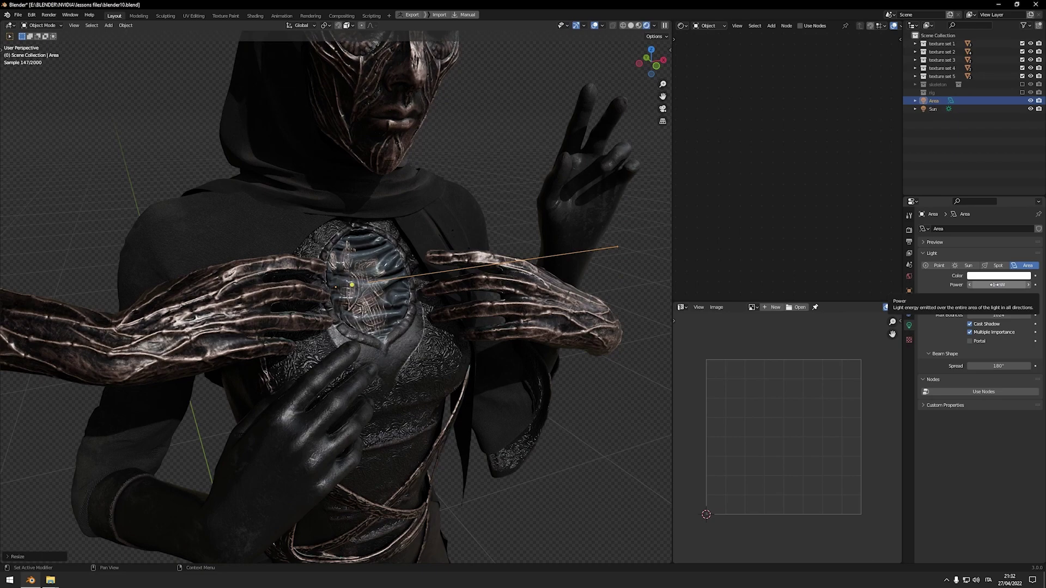
scroll(436, 289, down, 4)
middle_drag(398, 294, 357, 289)
scroll(413, 319, up, 4)
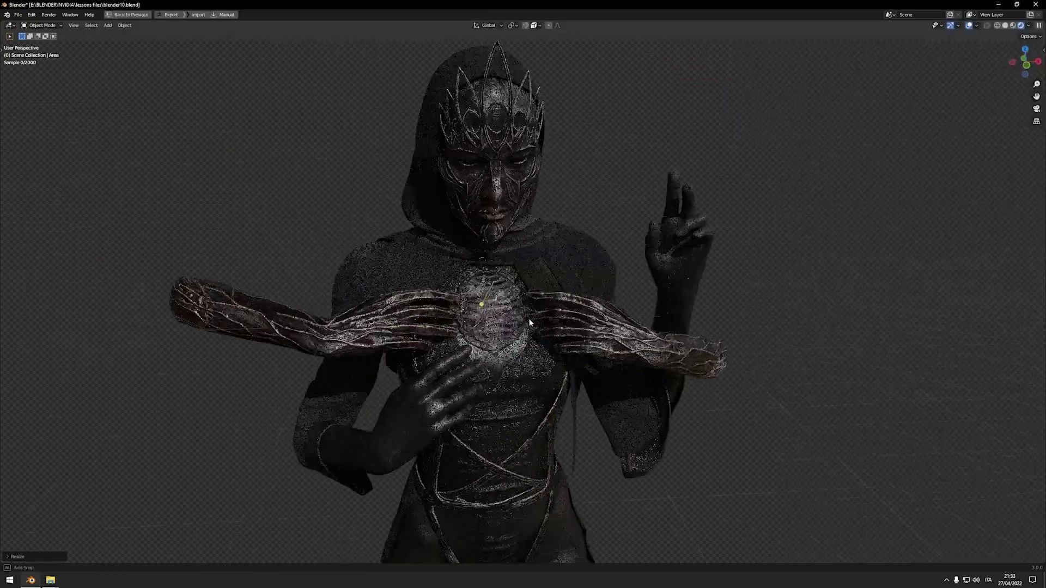
scroll(575, 328, down, 5)
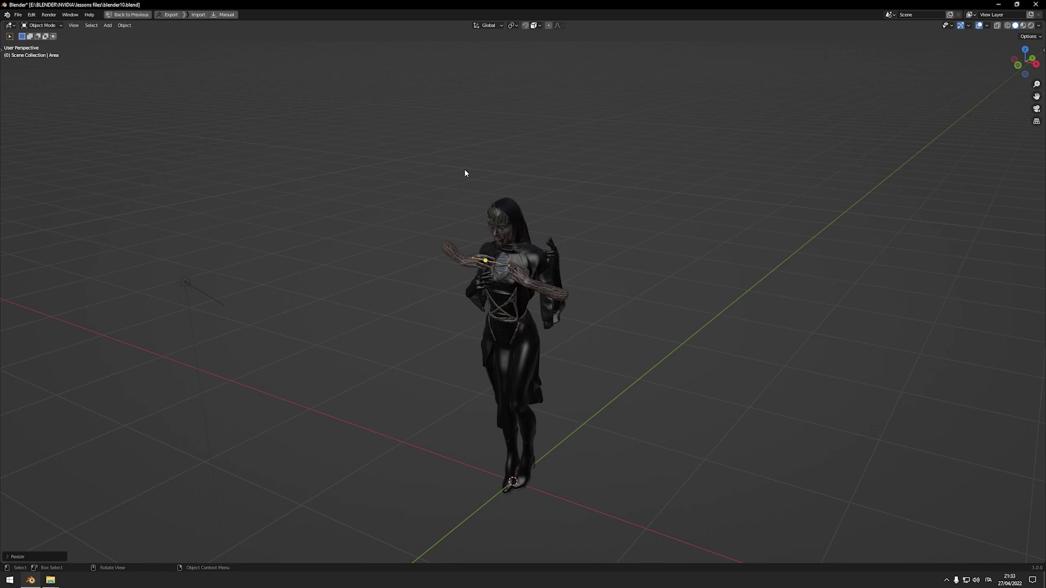
middle_drag(465, 173, 561, 327)
Add a second Area light and move it above the character's head in front view.
key(shift+a)
mouse_move(561, 328)
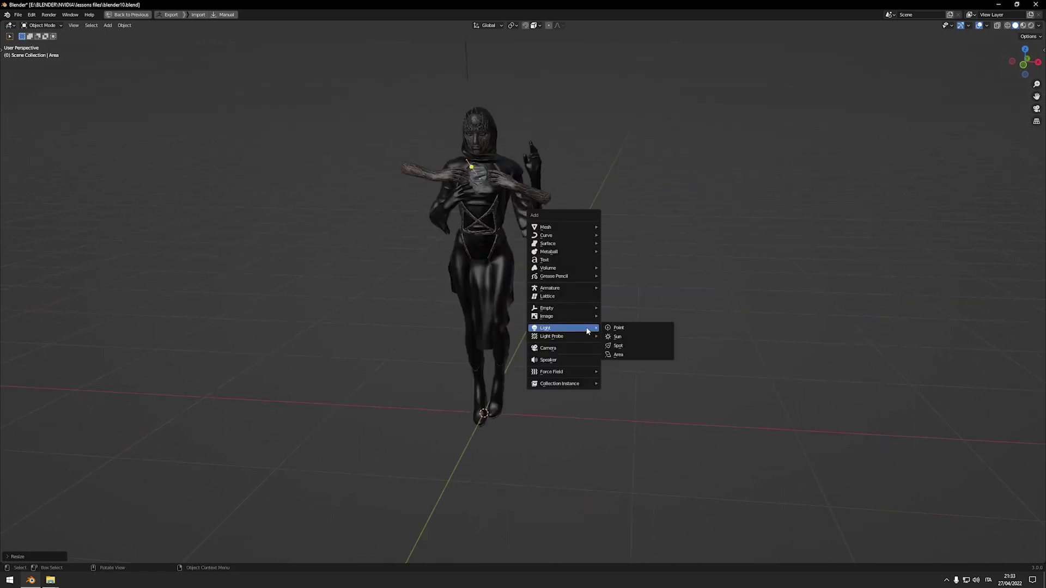
click(624, 357)
key(KP_1)
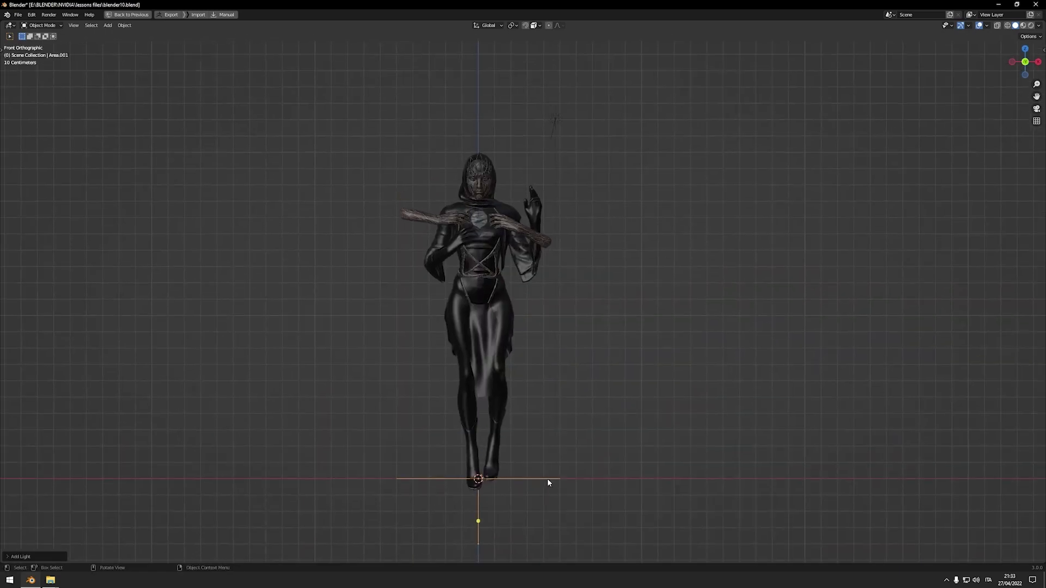
key(g)
click(537, 141)
Reframe the view to a raised angle over the figure and bring up the Add menu.
shift+middle_drag(531, 175, 519, 241)
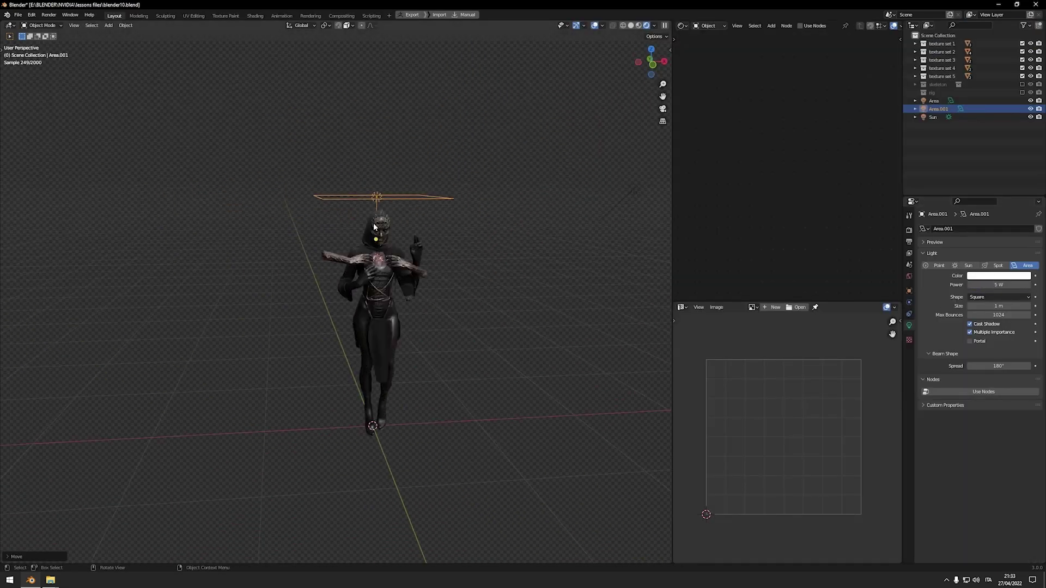
middle_drag(351, 198, 342, 209)
middle_drag(370, 266, 384, 348)
scroll(444, 267, up, 3)
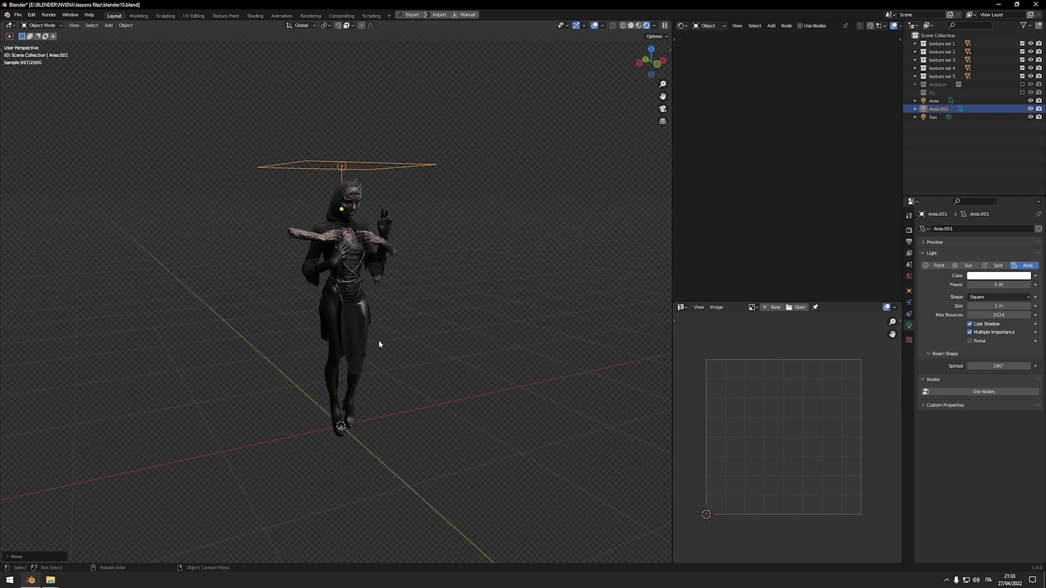
key(shift+a)
Add a cube and frame the view on it.
mouse_move(368, 244)
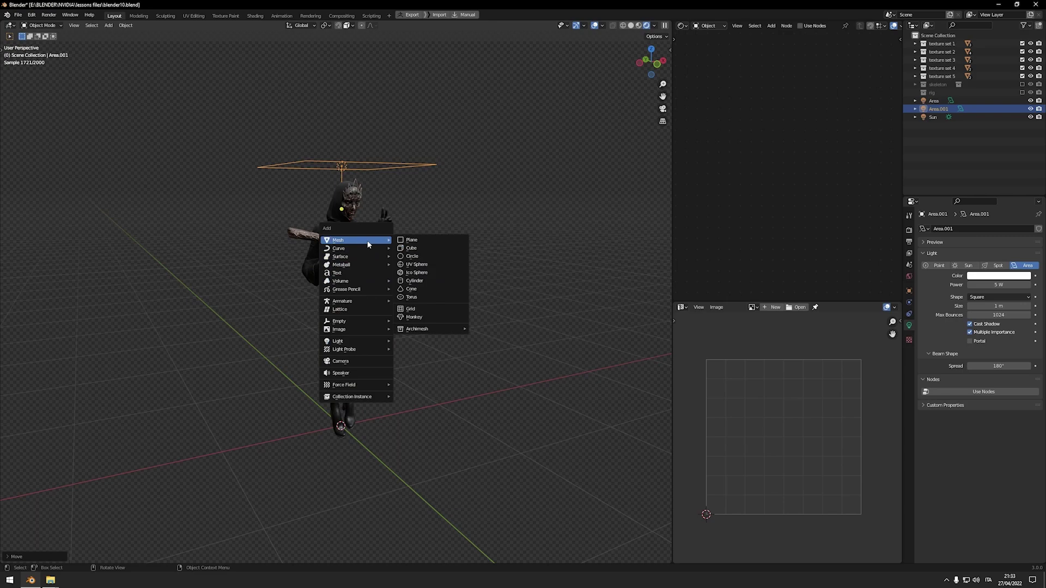
click(411, 248)
key(KP_Decimal)
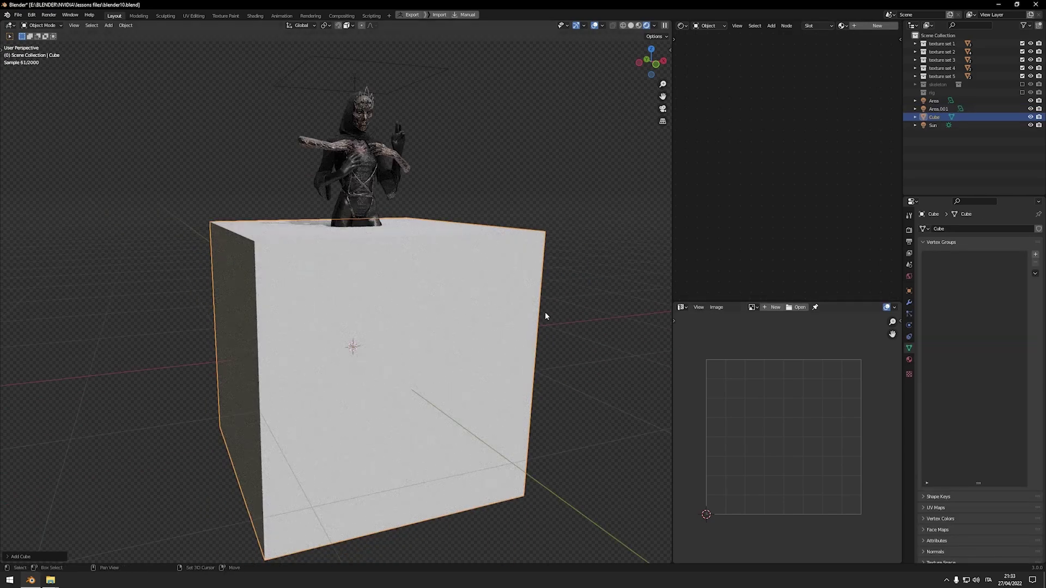
middle_drag(546, 316, 488, 304)
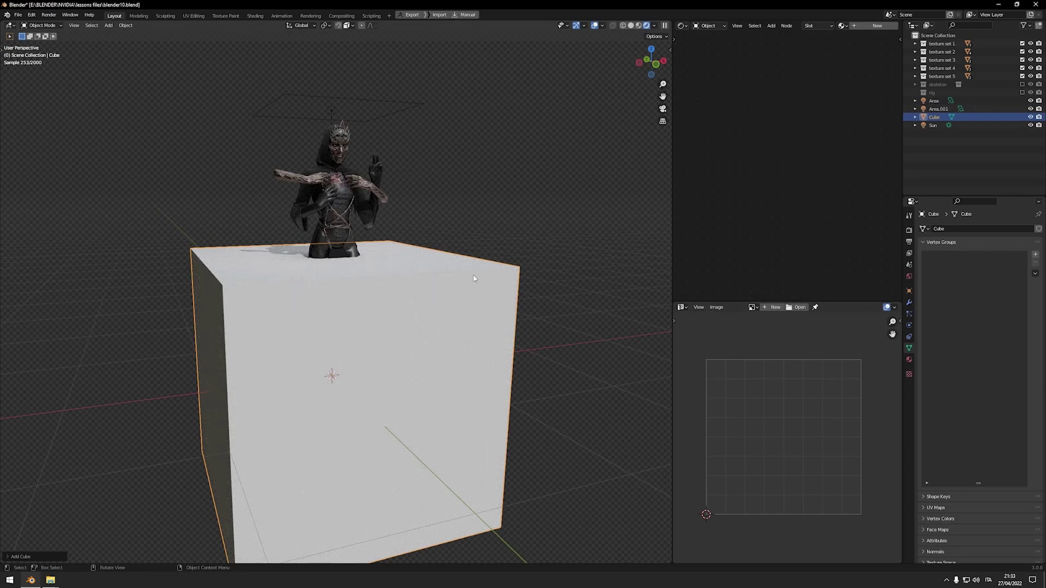
Give the cube a new material named 'fog'.
click(909, 360)
click(974, 271)
double_click(939, 231)
text(fog)
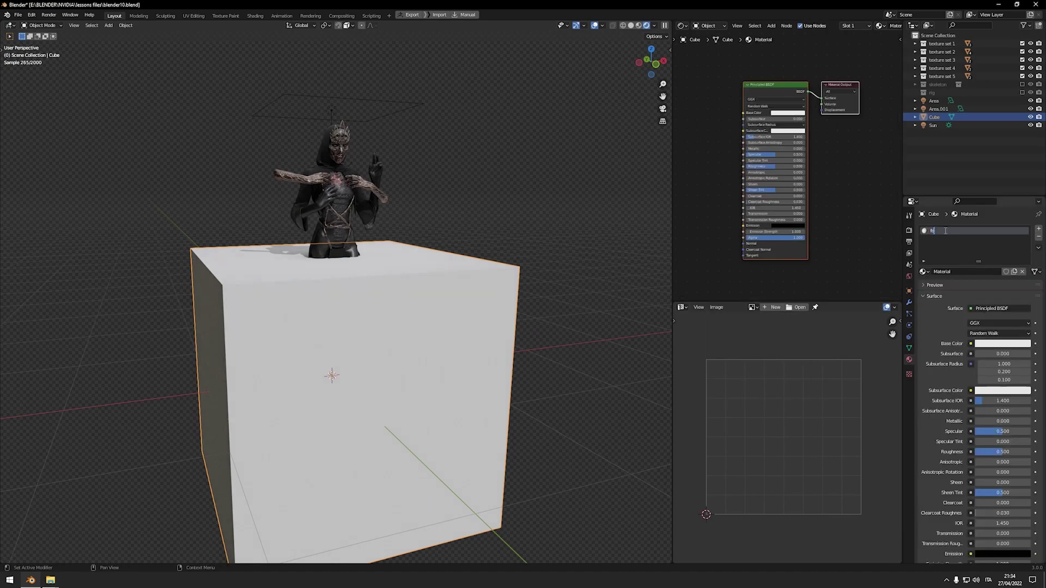
key(Return)
key(ctrl+space)
click(439, 115)
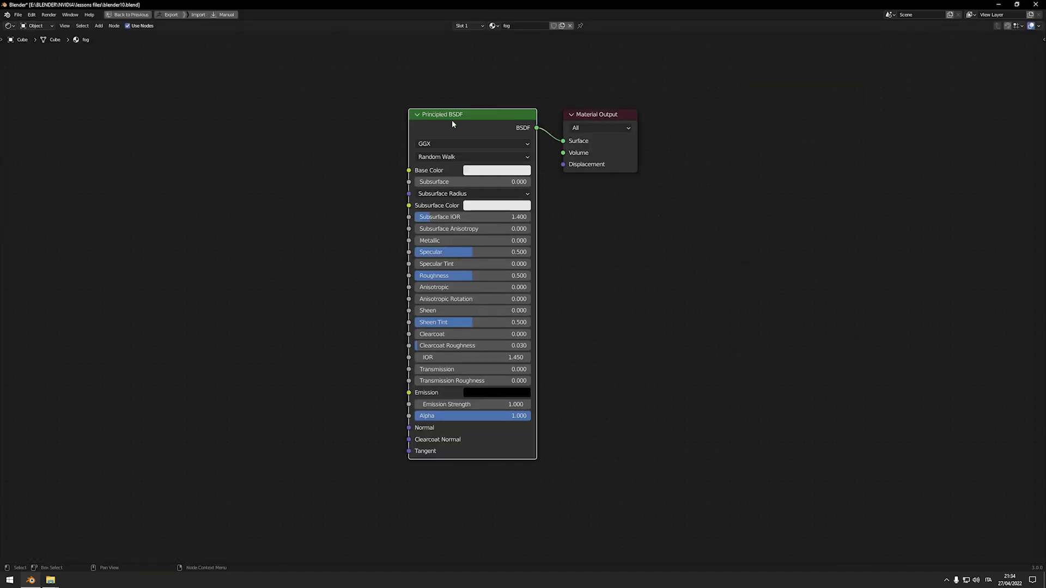
Replace the Principled BSDF with a Volume Scatter node wired into the Volume output.
key(x)
key(shift+a)
mouse_move(401, 198)
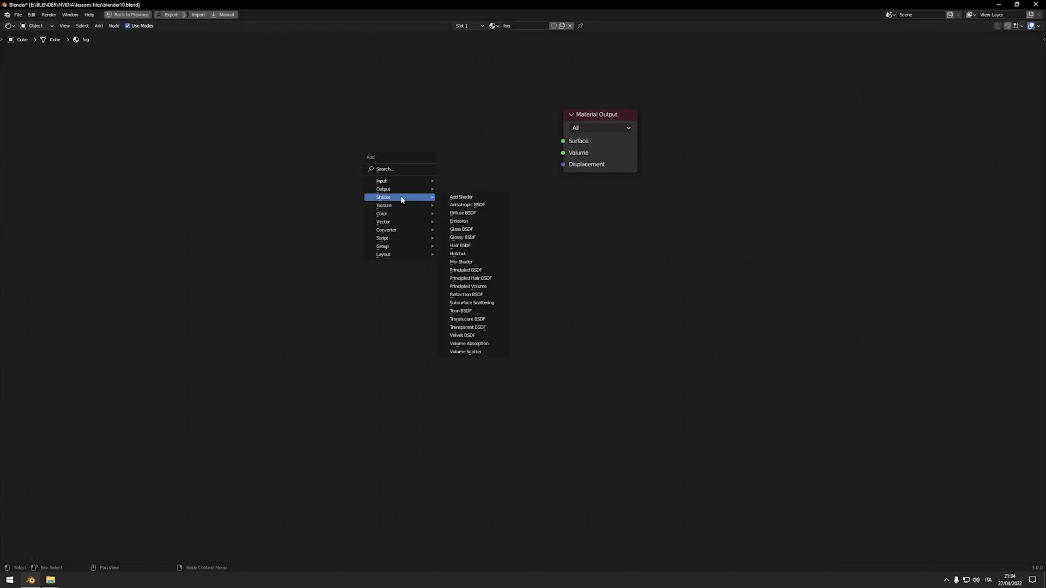
click(470, 352)
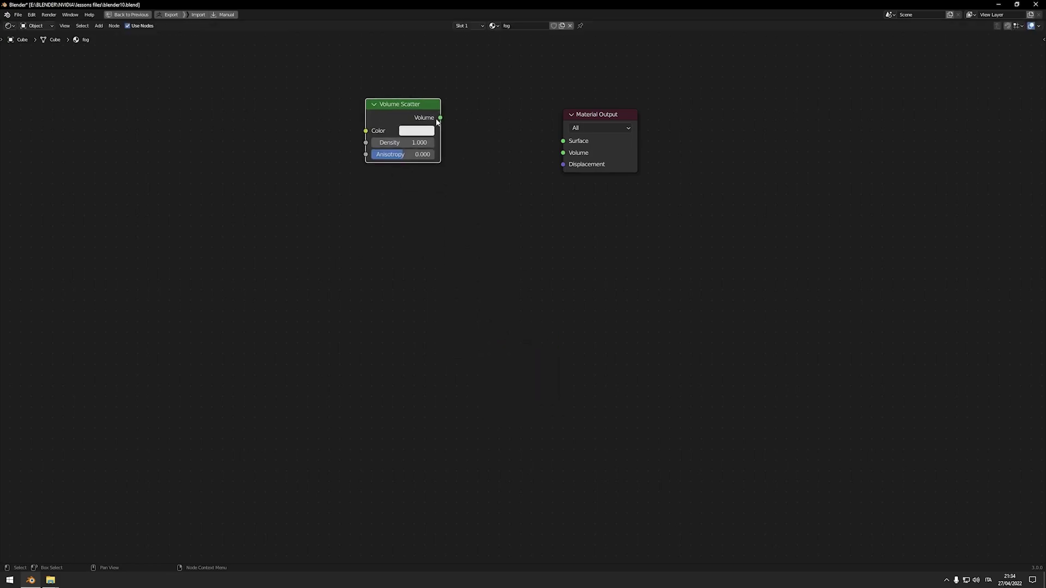
drag(441, 118, 564, 153)
key(ctrl+space)
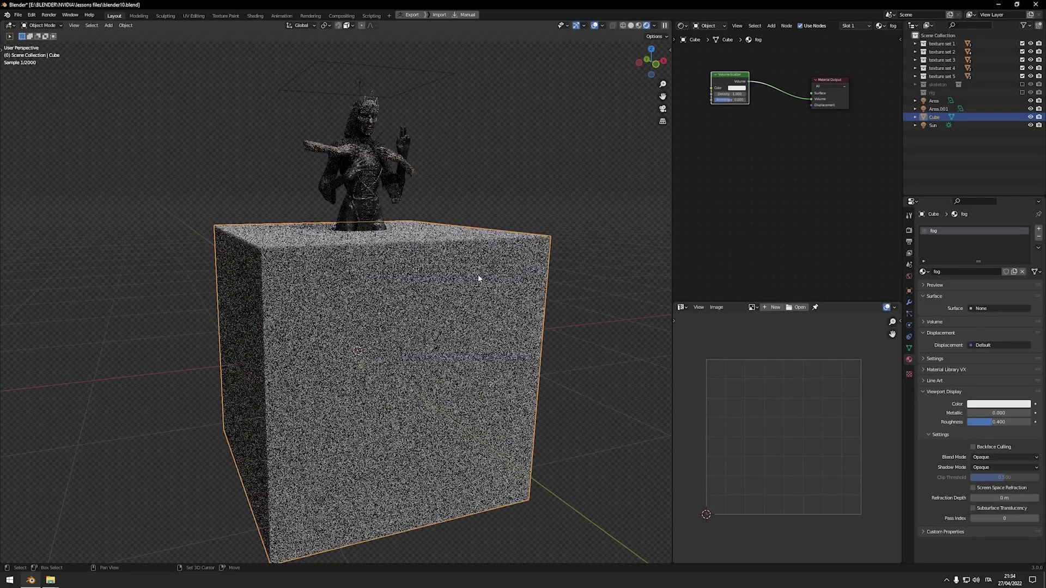
Set the Volume Scatter Density to 0.002 and Anisotropy to 0.5.
middle_drag(402, 258, 435, 289)
scroll(763, 180, up, 4)
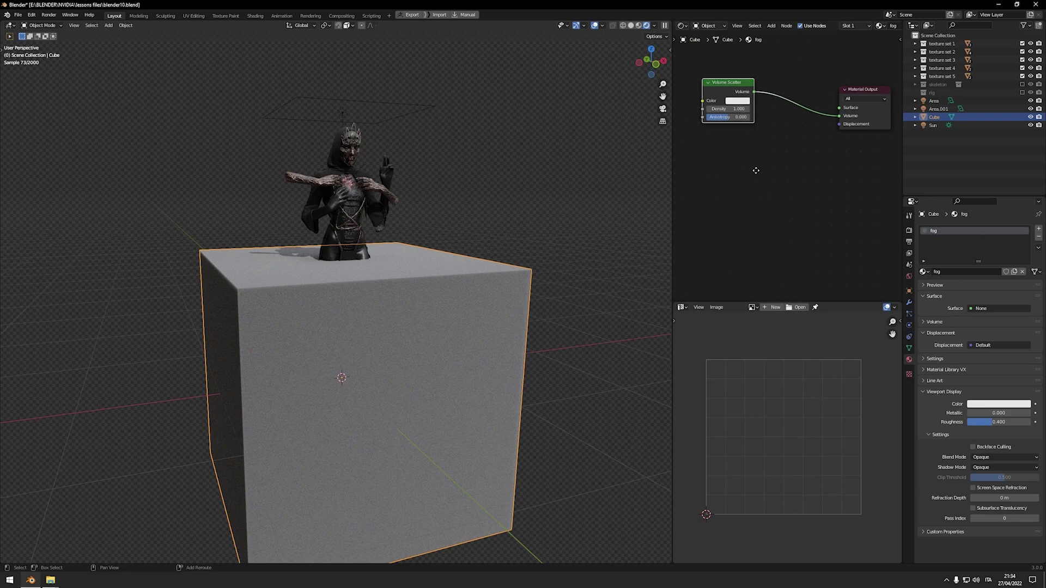
middle_drag(762, 179, 804, 225)
click(785, 168)
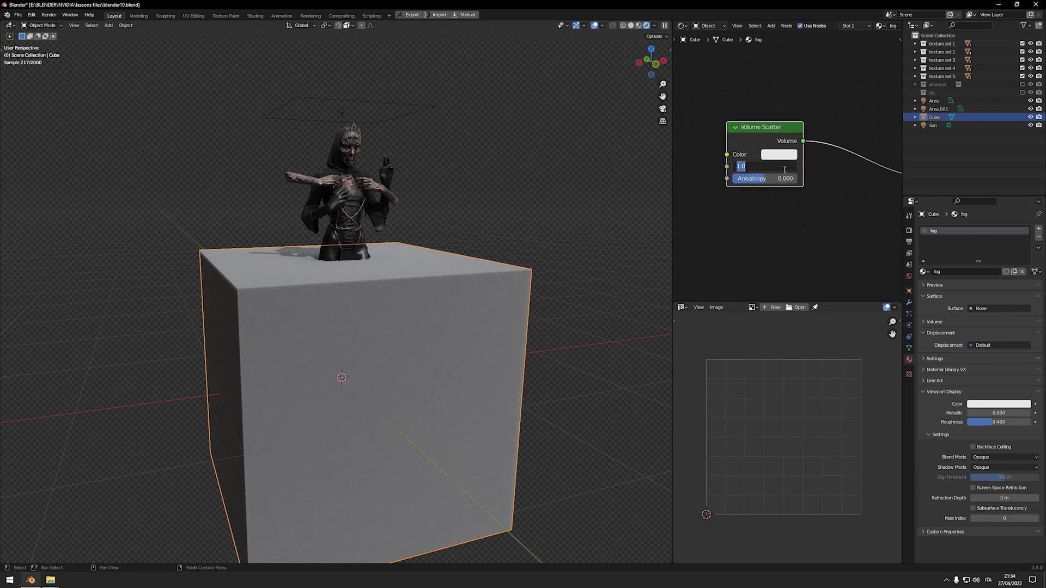
text(0.002)
key(Tab)
text(0.5)
key(Return)
Enlarge the cube in front view so it encloses the whole figure.
key(KP_1)
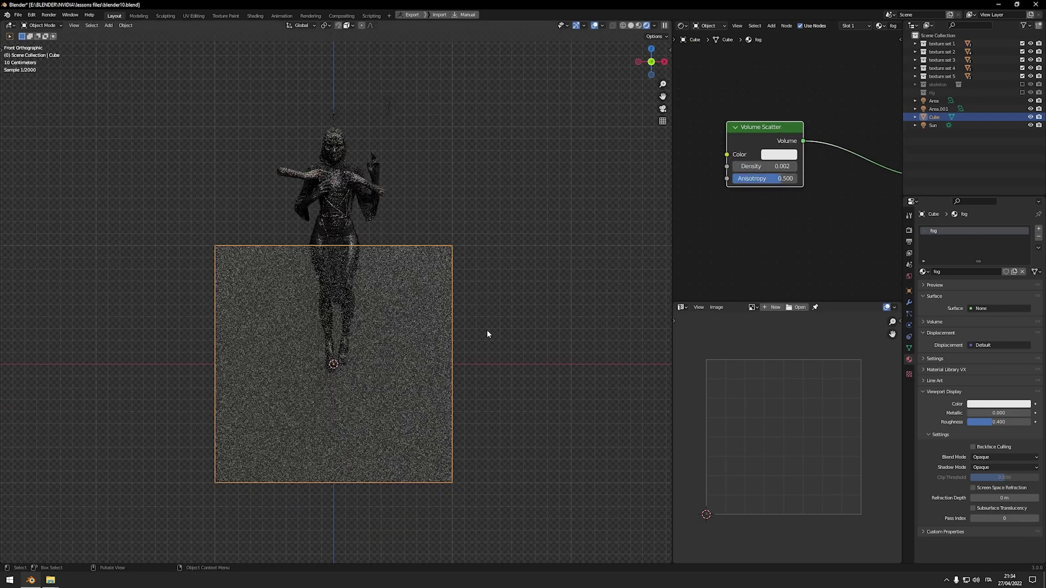
key(g)
middle_drag(486, 228, 461, 370)
key(KP_1)
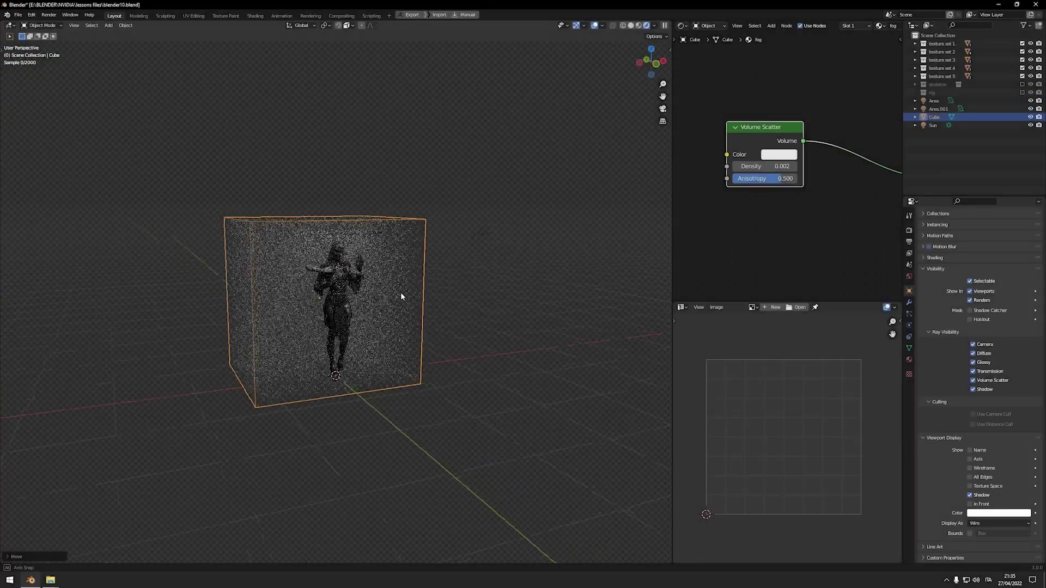
Add a camera and rotate it 90° on the X axis.
shift+middle_drag(423, 315, 413, 327)
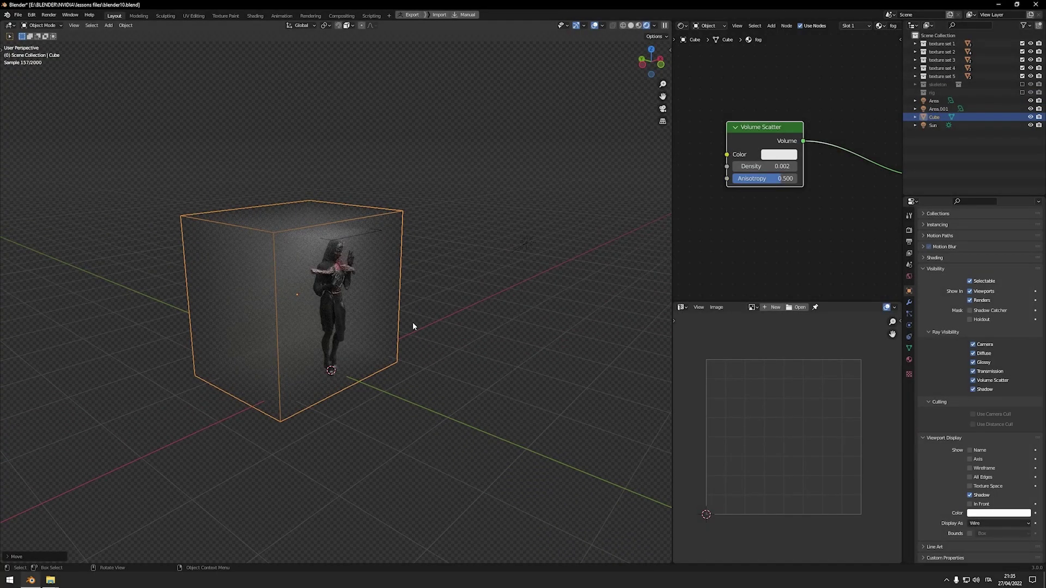
key(shift+a)
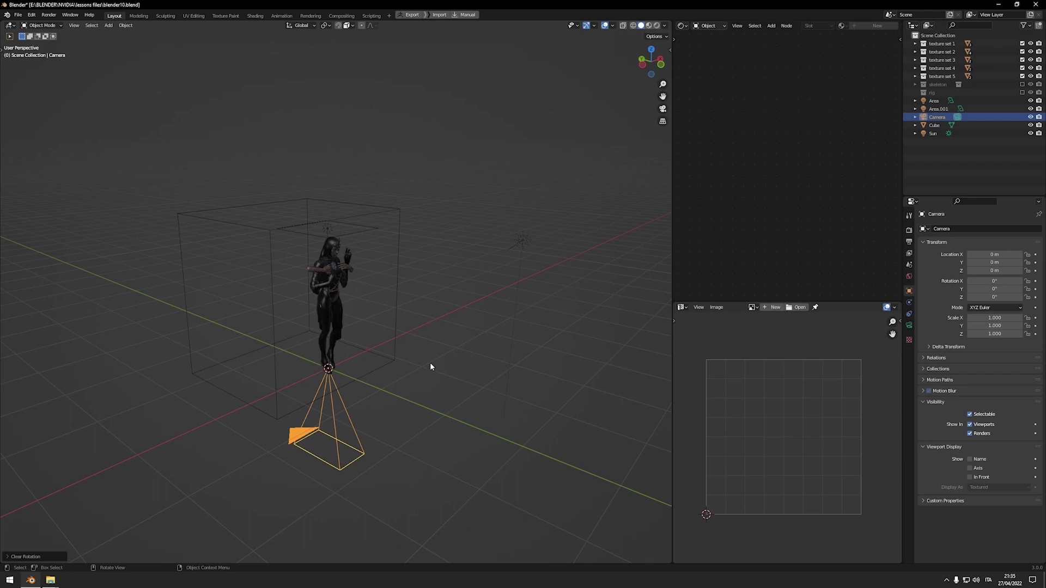
key(r)
key(x)
key(9)
key(0)
key(Return)
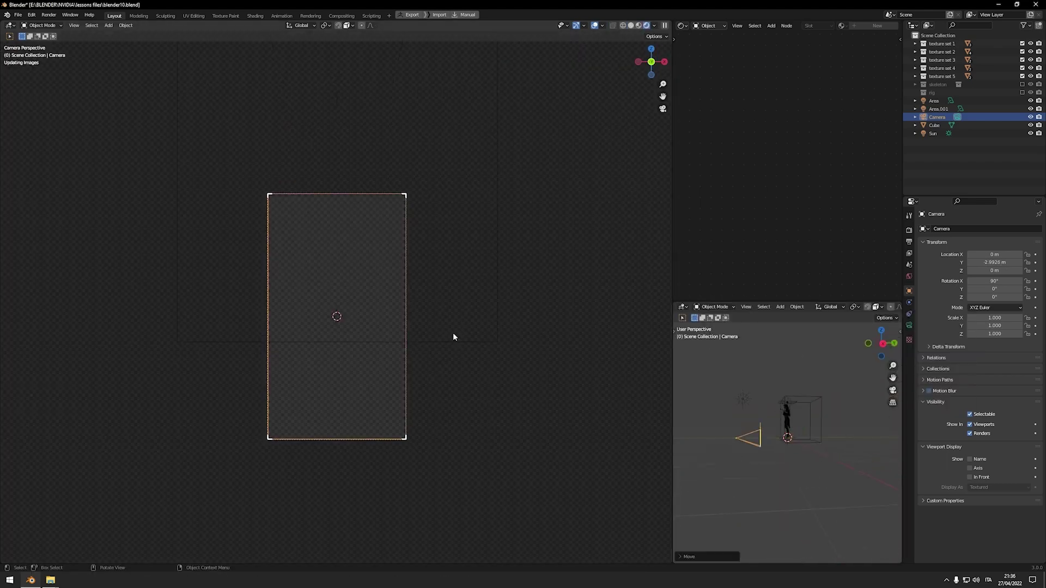
Pull the camera back from the figure and set its focal length to 75 mm.
key(g)
key(z)
click(817, 469)
click(909, 325)
click(990, 267)
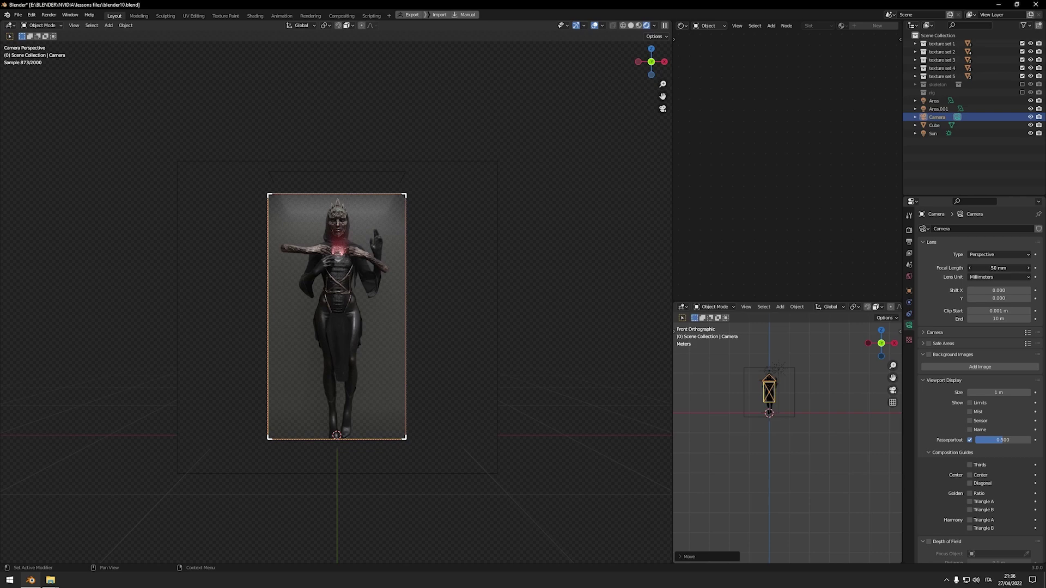
text(75 mm)
key(Return)
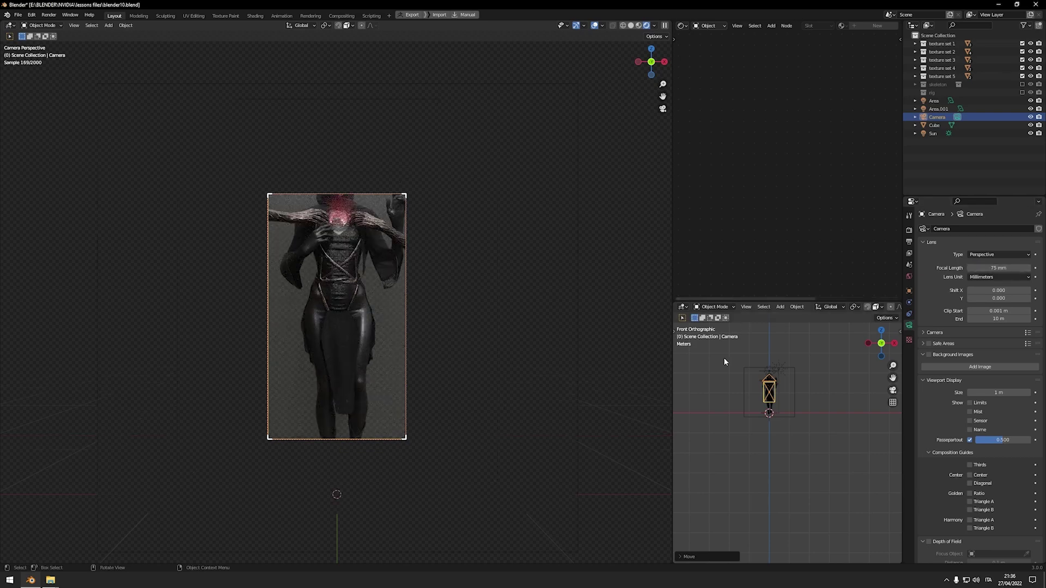
Shift the camera sideways along X to frame the figure, then select Area.001.
middle_drag(822, 406, 802, 426)
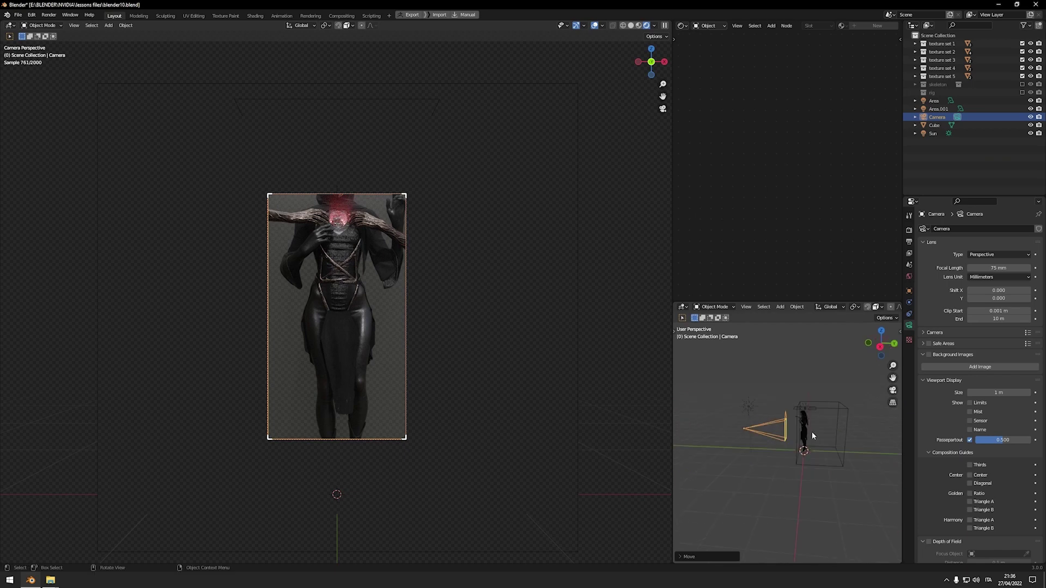
key(g)
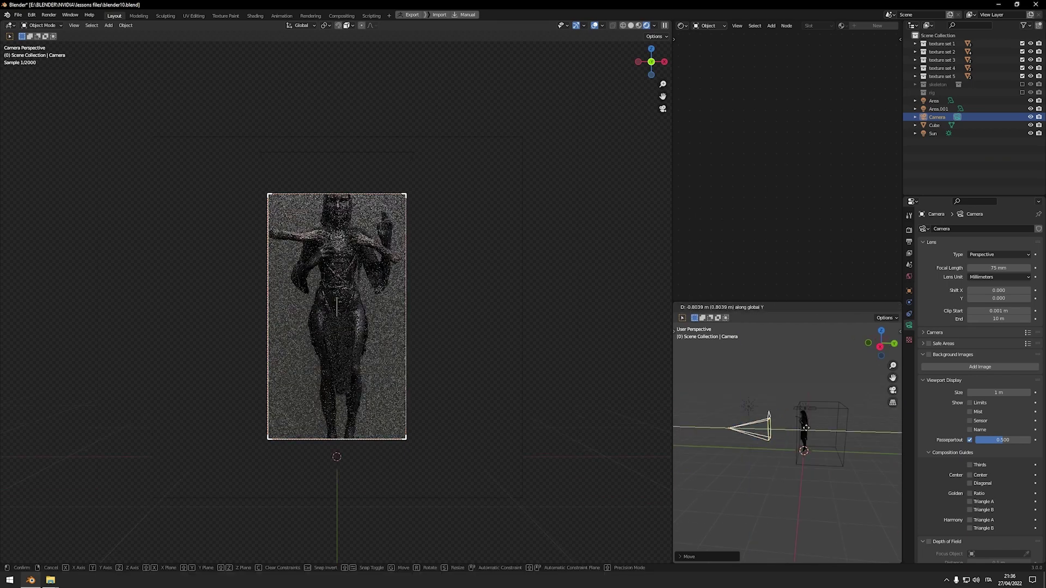
click(784, 425)
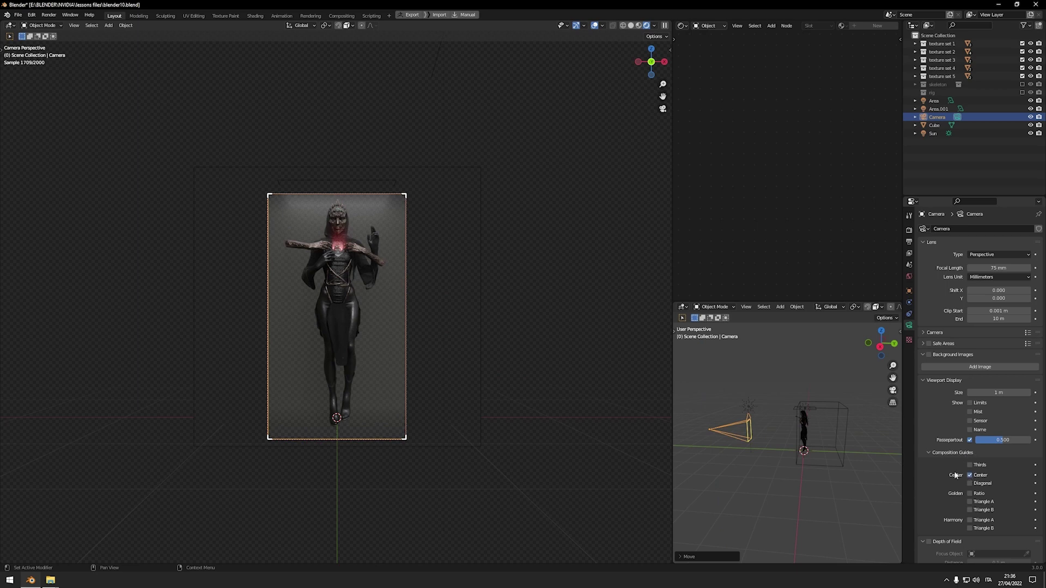
scroll(450, 325, up, 2)
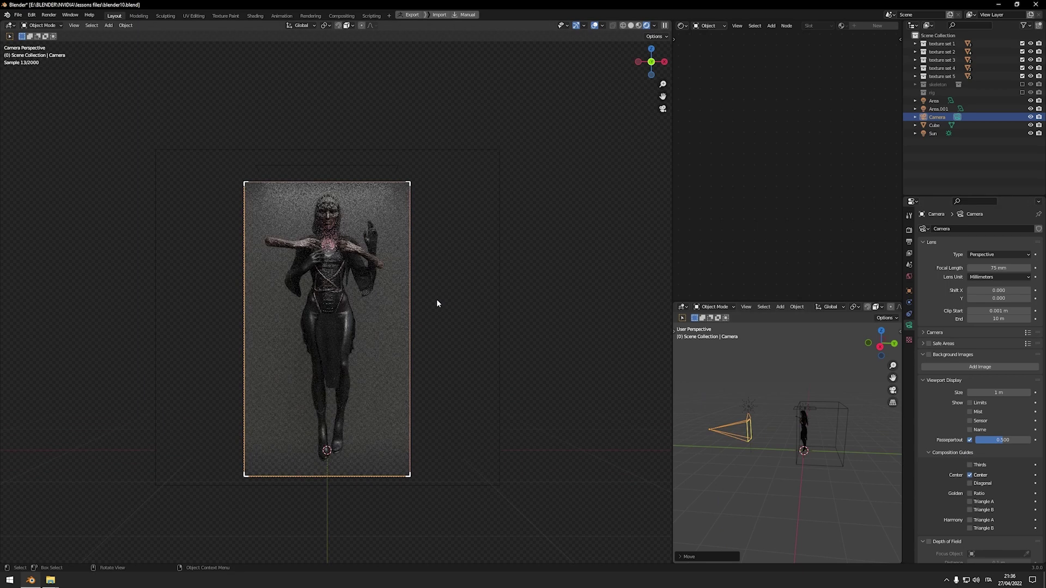
scroll(403, 292, up, 4)
key(KP_1)
key(g)
key(x)
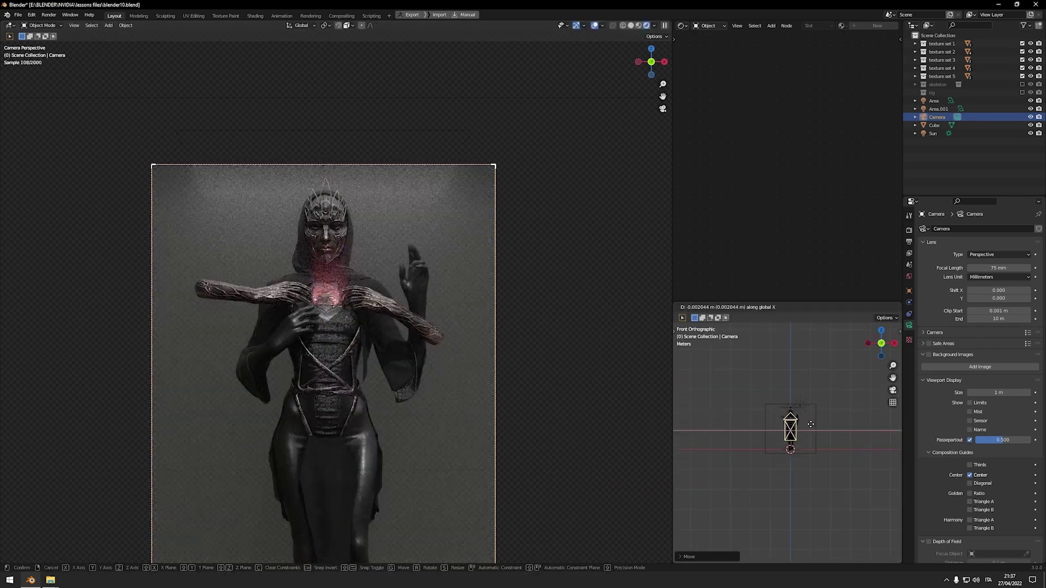
click(811, 425)
scroll(448, 278, down, 3)
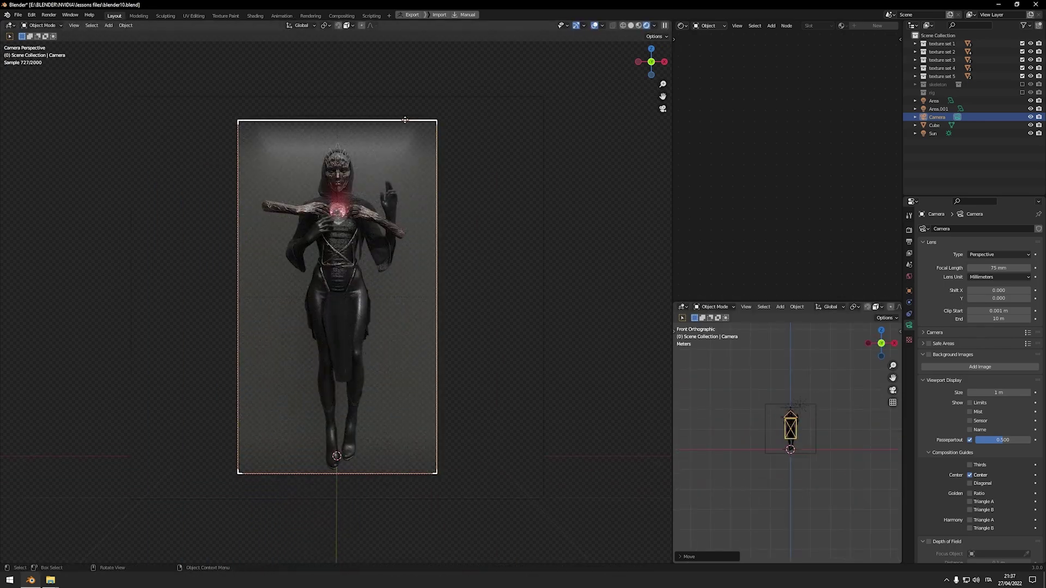
click(512, 96)
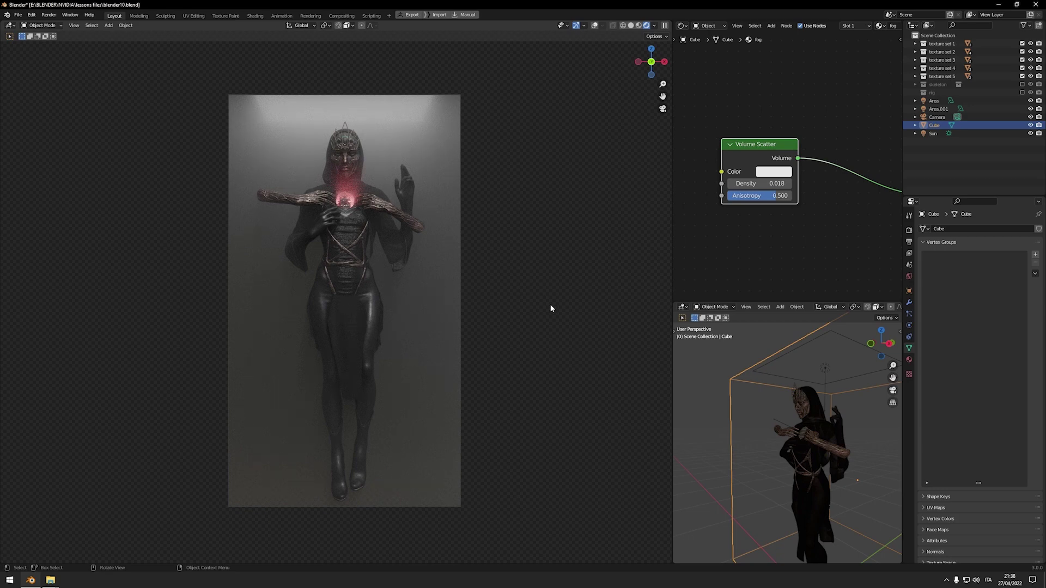
Raise the Area.001 light along Z higher above the figure's head in front view.
click(766, 375)
middle_drag(766, 396, 801, 407)
shift+middle_drag(793, 410, 822, 430)
key(KP_1)
scroll(811, 420, down, 4)
key(g)
key(z)
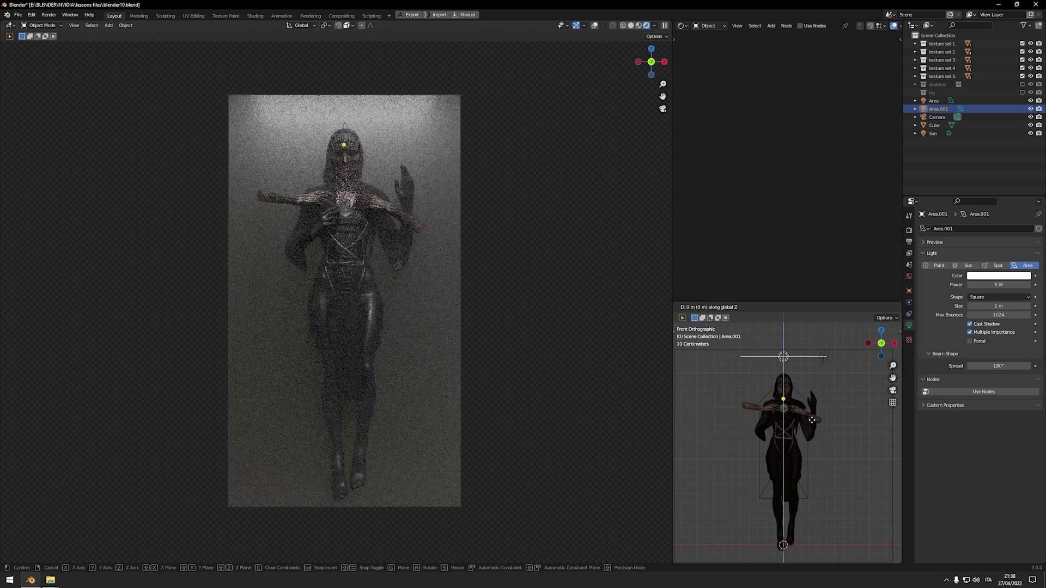
click(817, 353)
shift+middle_drag(829, 373, 814, 368)
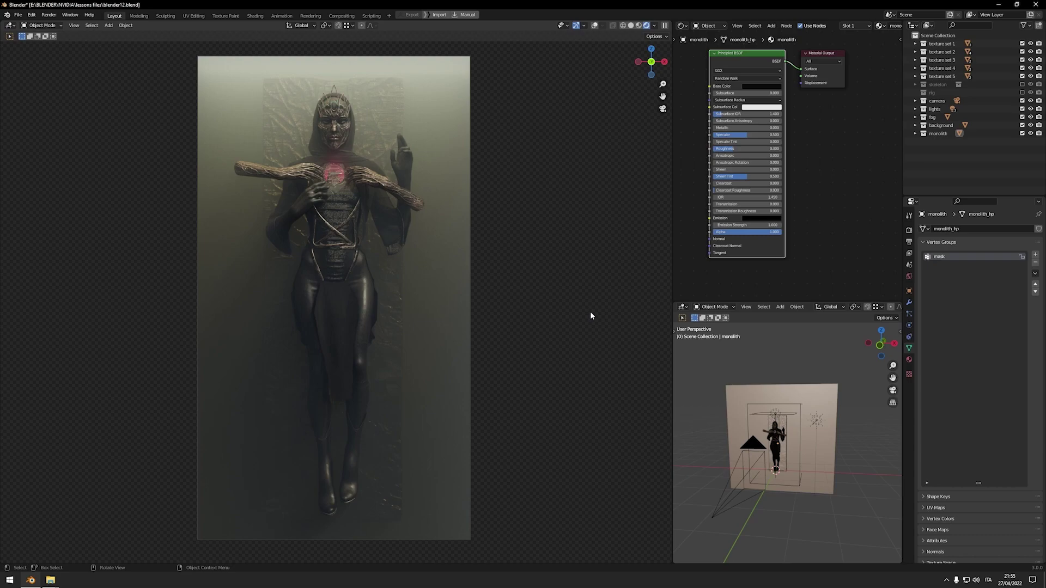
Select the background plane behind the fog box and view it edge-on with overlays shown.
middle_drag(590, 313, 392, 308)
click(538, 299)
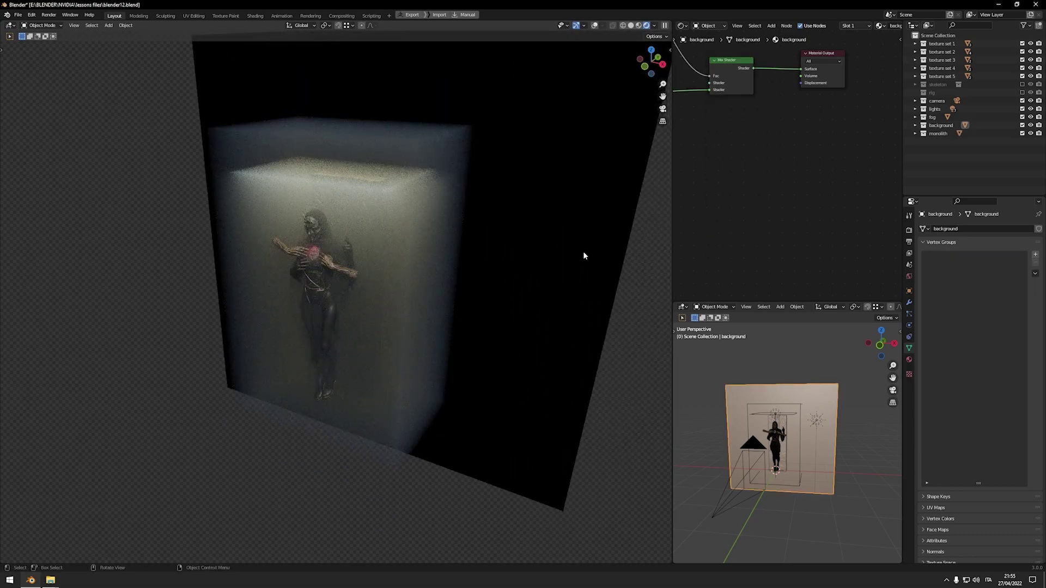
click(597, 25)
scroll(578, 263, down, 2)
middle_drag(579, 263, 516, 253)
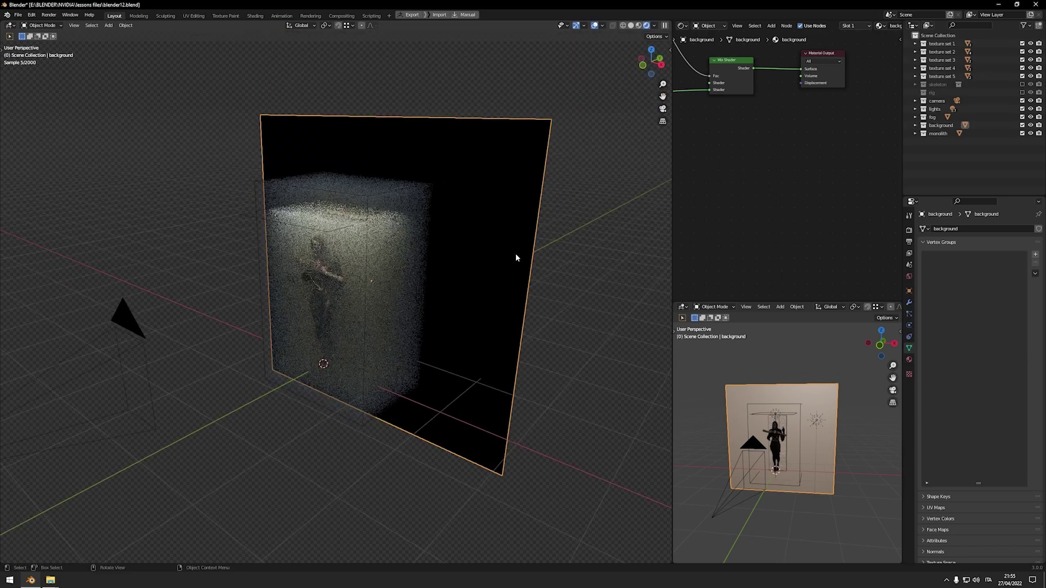
middle_drag(523, 218, 354, 271)
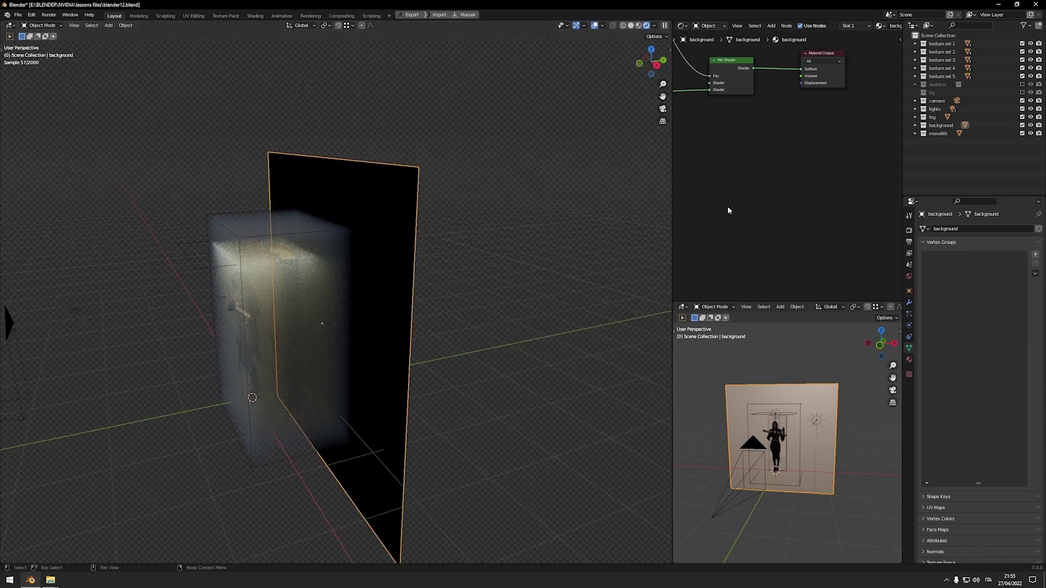
Inspect the plane's Light Path, Emission and Mix Shader nodes in a maximized Shader Editor.
key(ctrl+space)
key(Home)
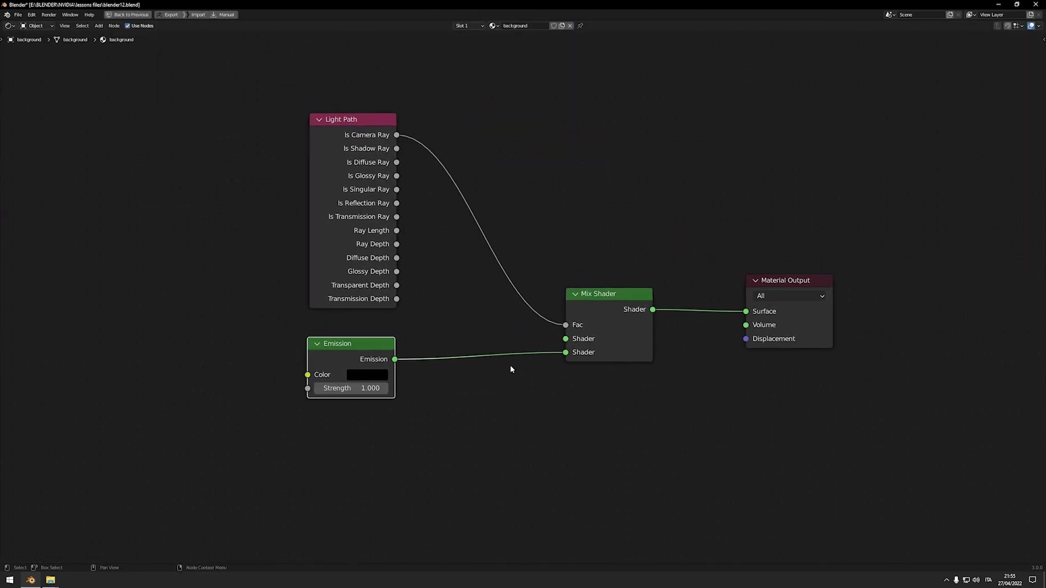
click(343, 124)
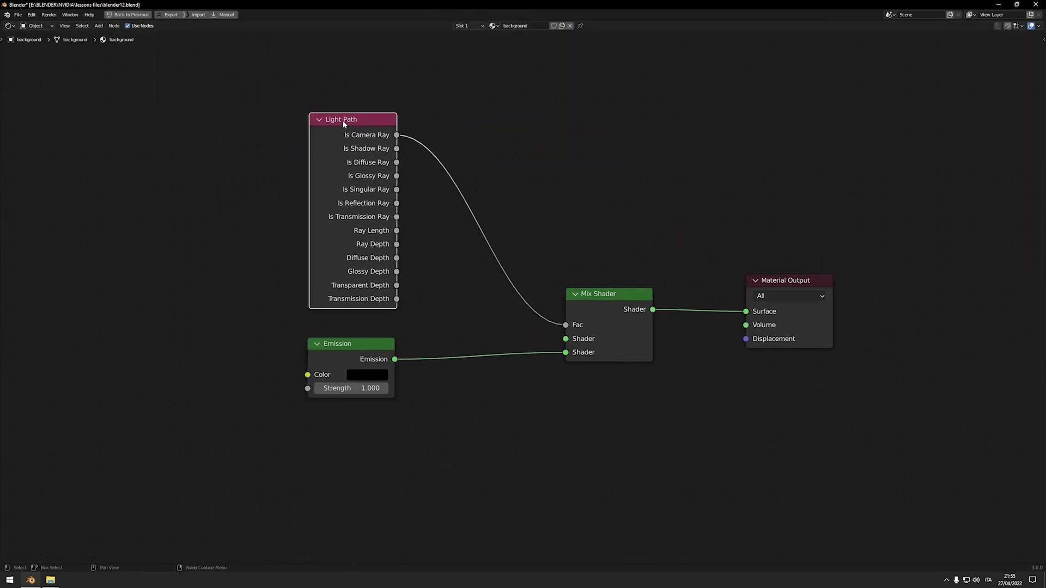
click(349, 345)
click(609, 303)
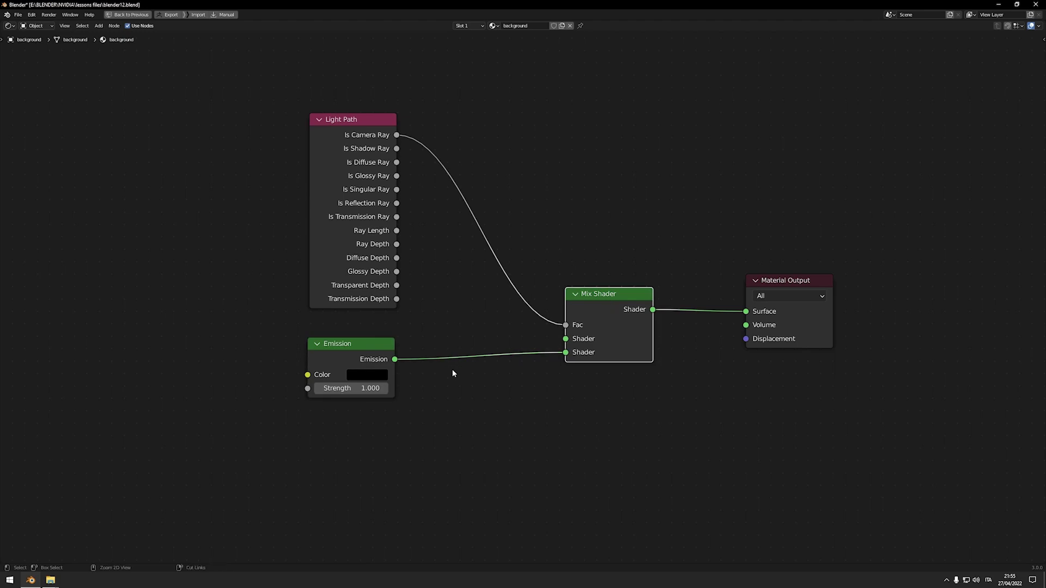
key(ctrl+space)
middle_drag(403, 235, 476, 217)
middle_drag(425, 278, 278, 341)
Select the fog box, then the Internal light, then the fog cube in turn.
click(405, 104)
click(274, 276)
click(274, 276)
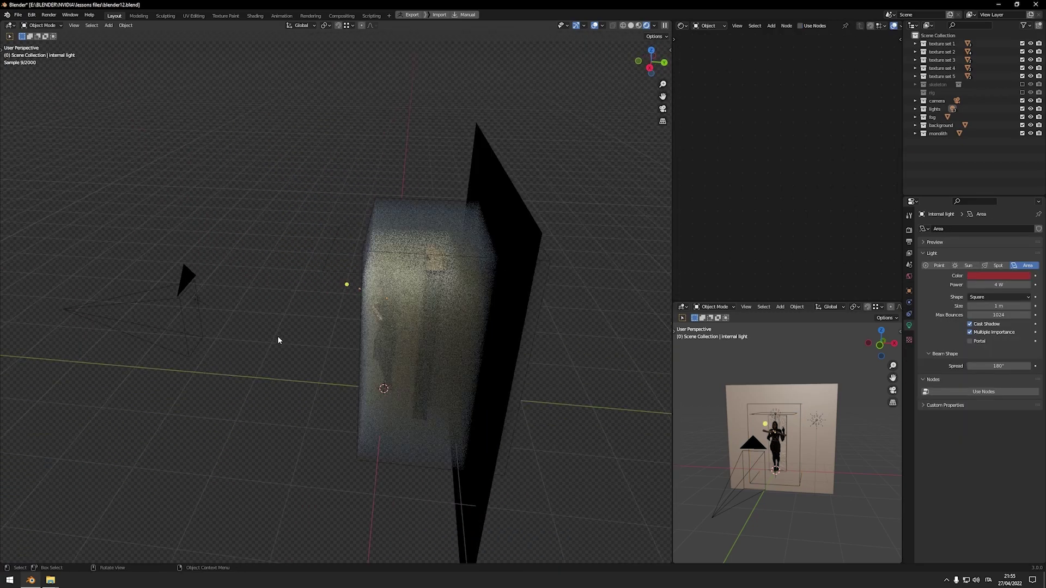
scroll(398, 290, up, 4)
click(380, 147)
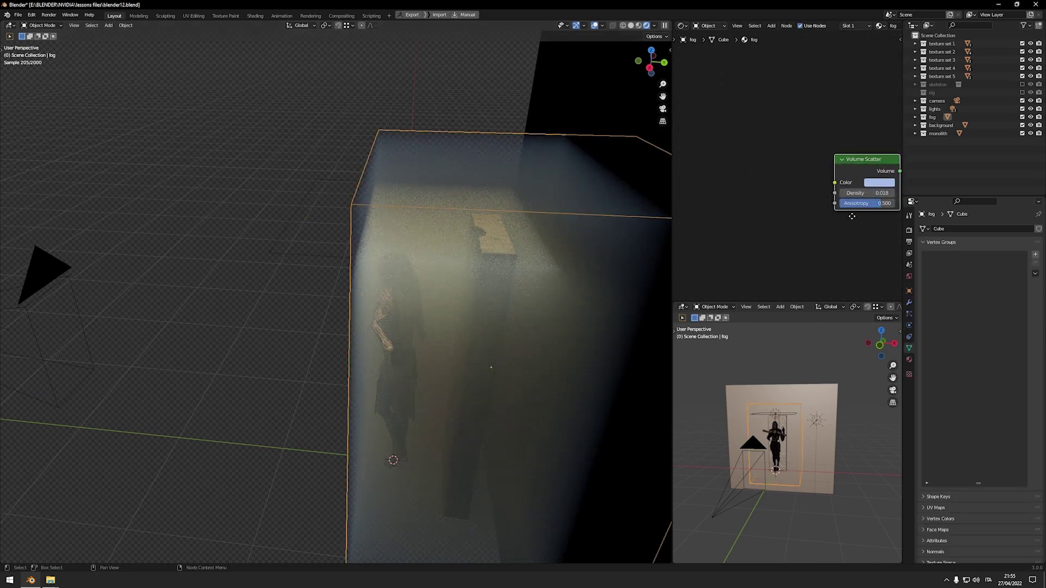
Orbit in close on the figure's front and select the internal light from a new angle.
scroll(761, 225, up, 4)
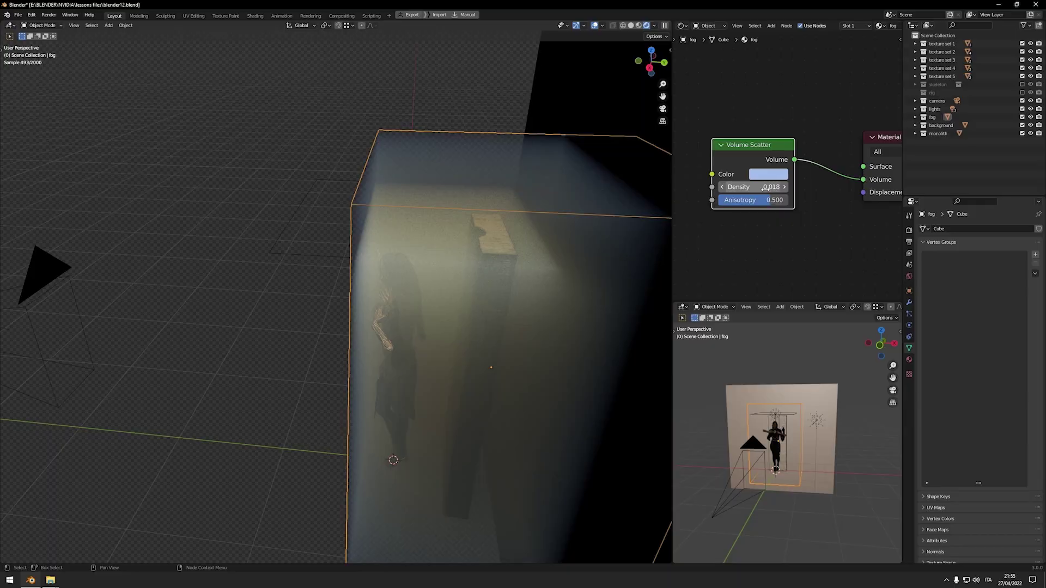
scroll(264, 385, down, 2)
scroll(289, 341, up, 7)
middle_drag(263, 385, 338, 345)
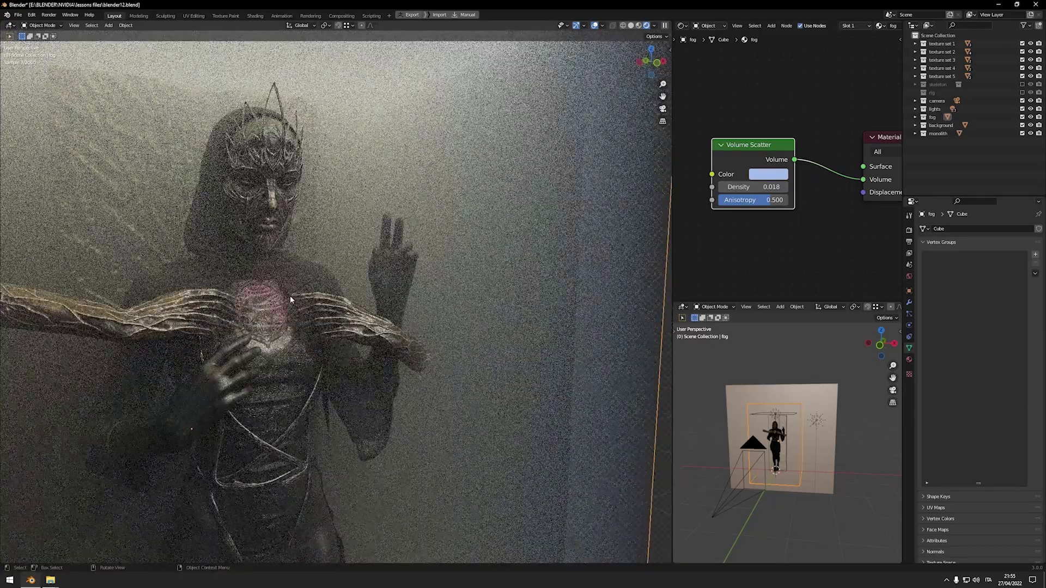
click(308, 280)
middle_drag(307, 280, 326, 341)
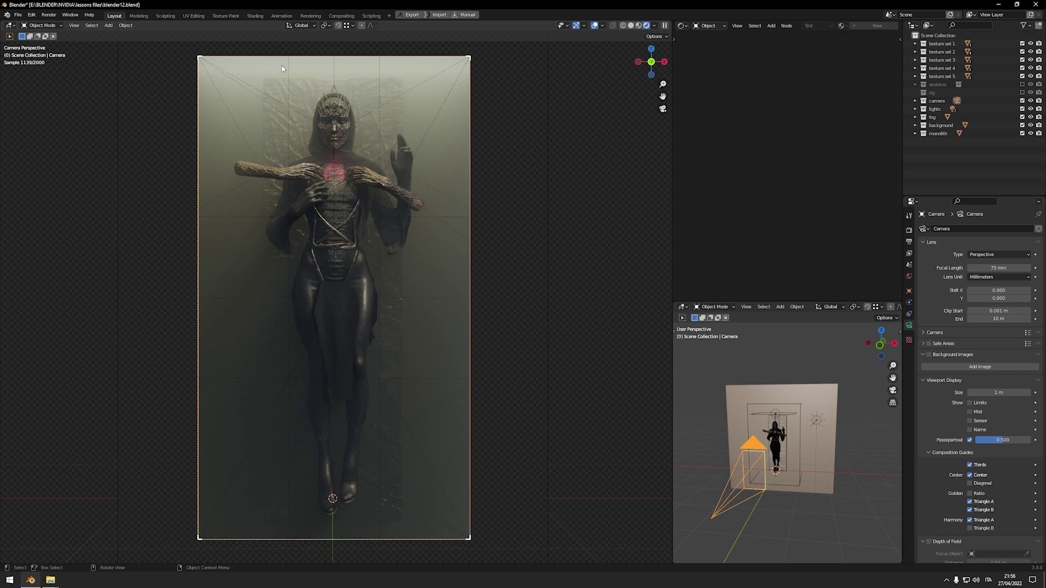
middle_drag(426, 145, 397, 240)
key(z)
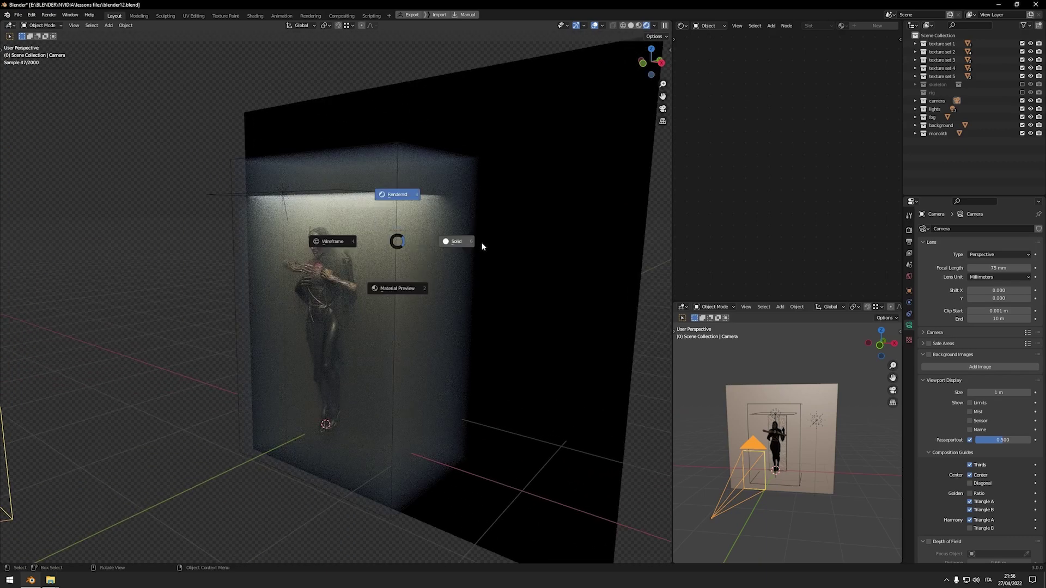
click(463, 247)
middle_drag(463, 246, 331, 244)
click(331, 244)
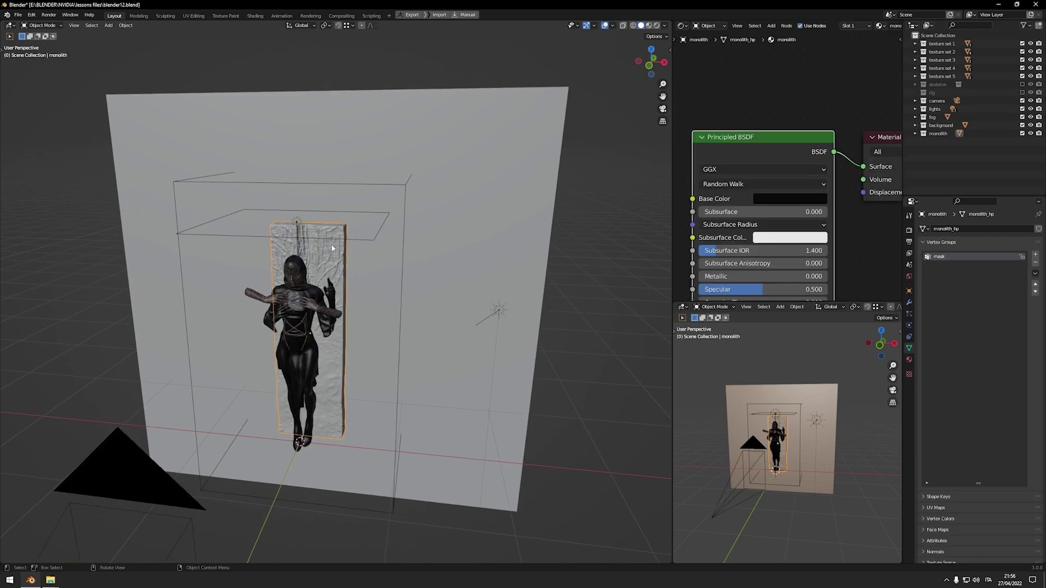
drag(1022, 125, 1023, 44)
scroll(327, 245, up, 3)
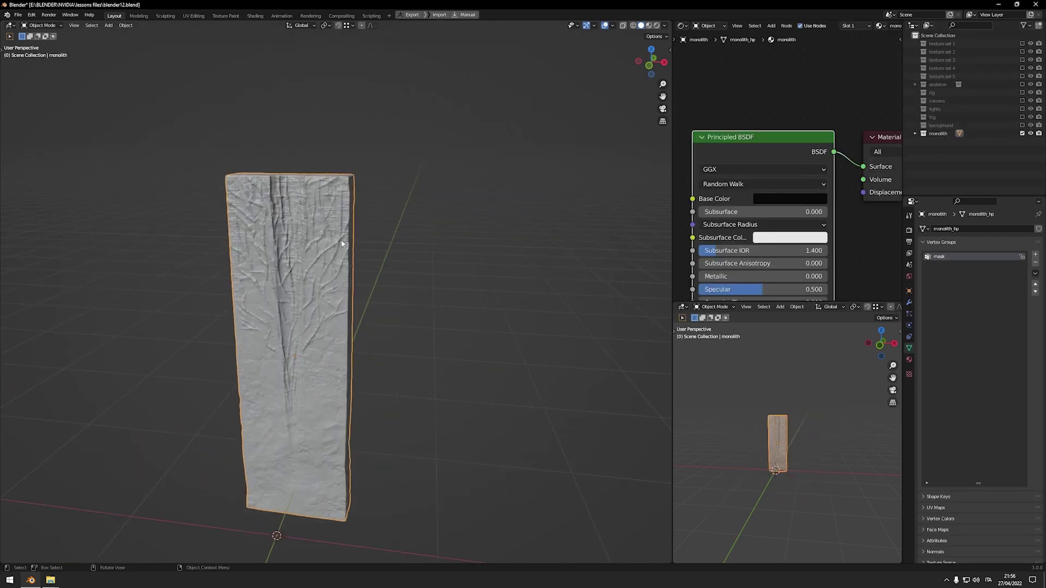
middle_drag(297, 256, 474, 266)
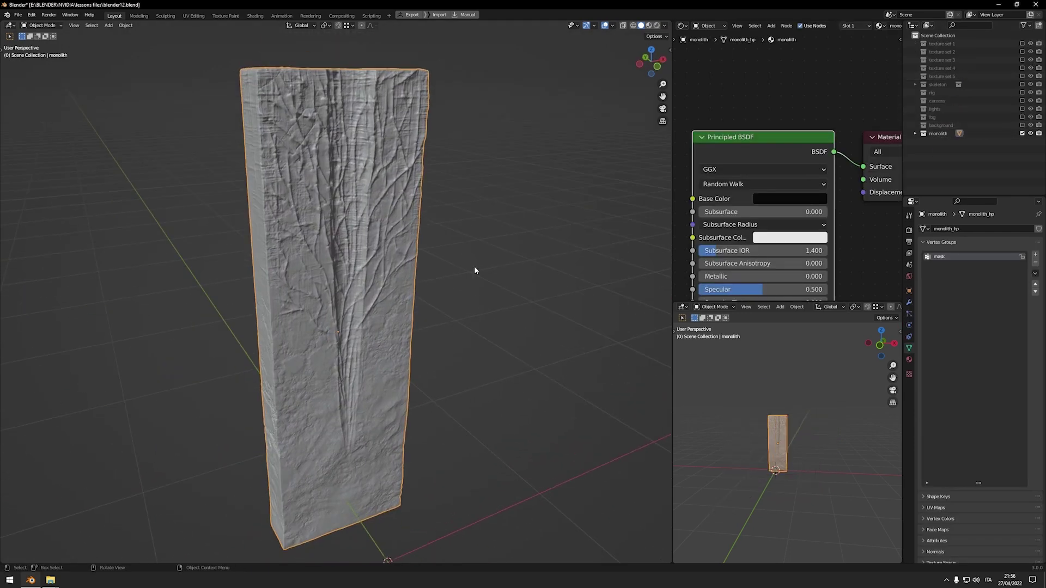
scroll(770, 192, down, 2)
key(ctrl+space)
key(Home)
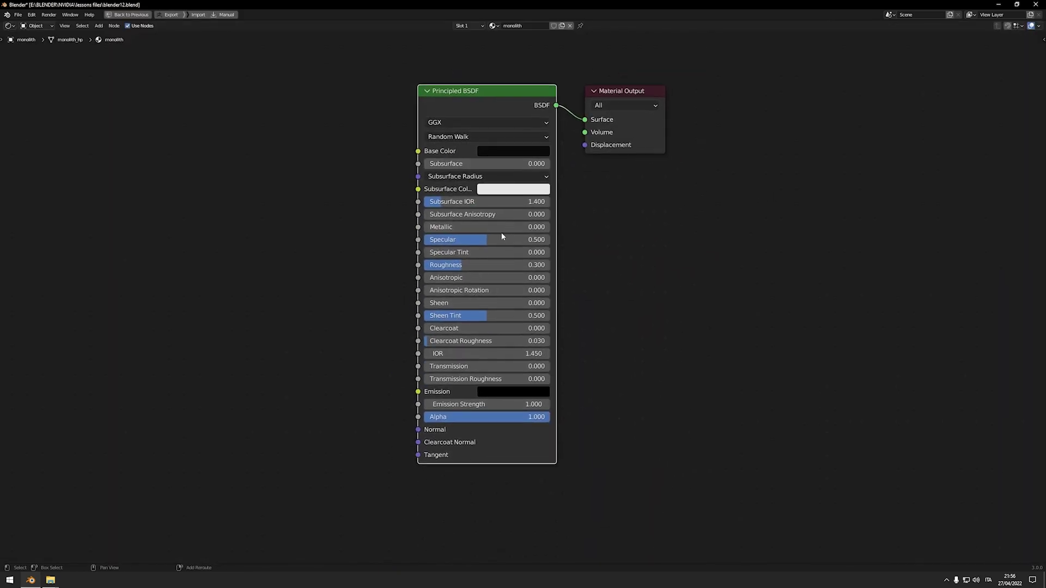
key(ctrl+space)
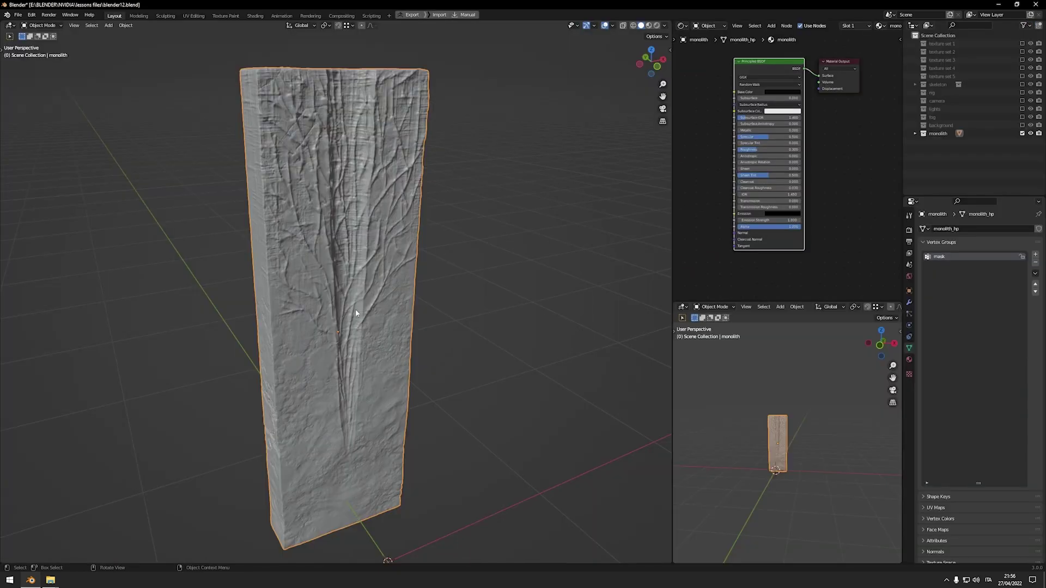
middle_drag(324, 292, 316, 218)
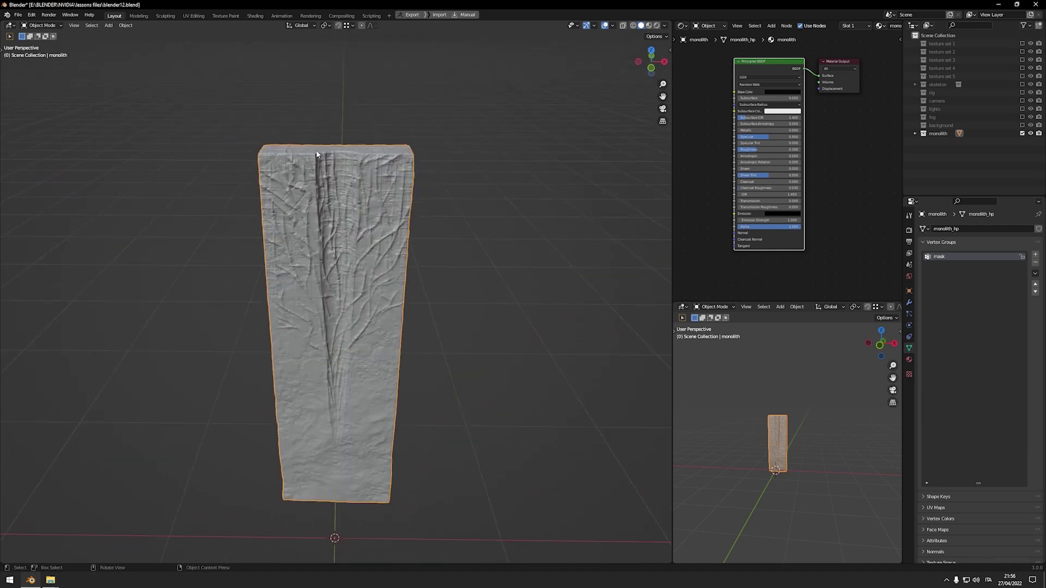
middle_drag(317, 152, 375, 224)
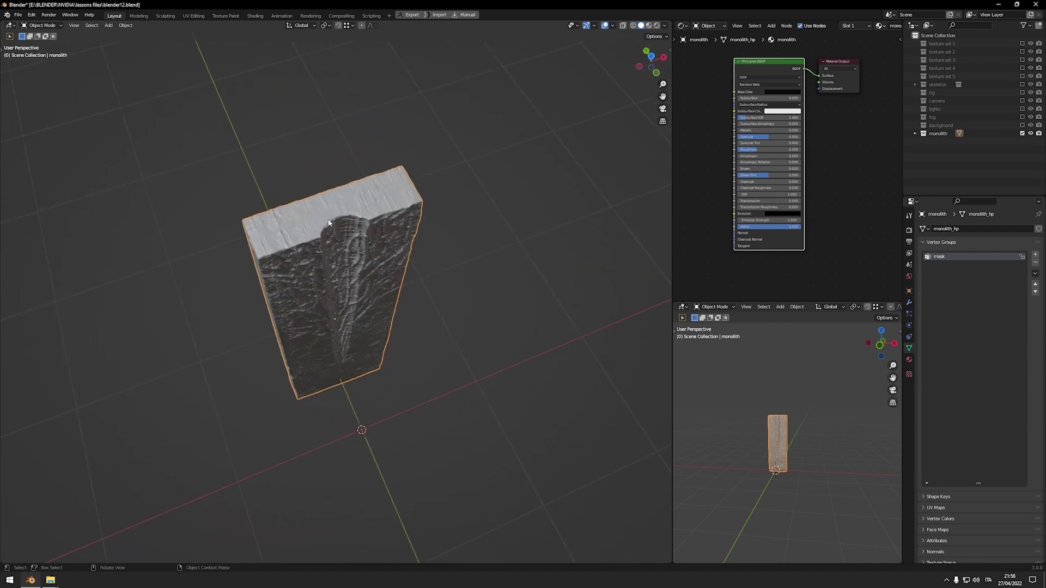
middle_drag(337, 279, 324, 337)
scroll(343, 262, up, 2)
mouse_move(313, 300)
middle_down()
mouse_move(336, 267)
mouse_move(296, 332)
mouse_move(309, 313)
middle_up()
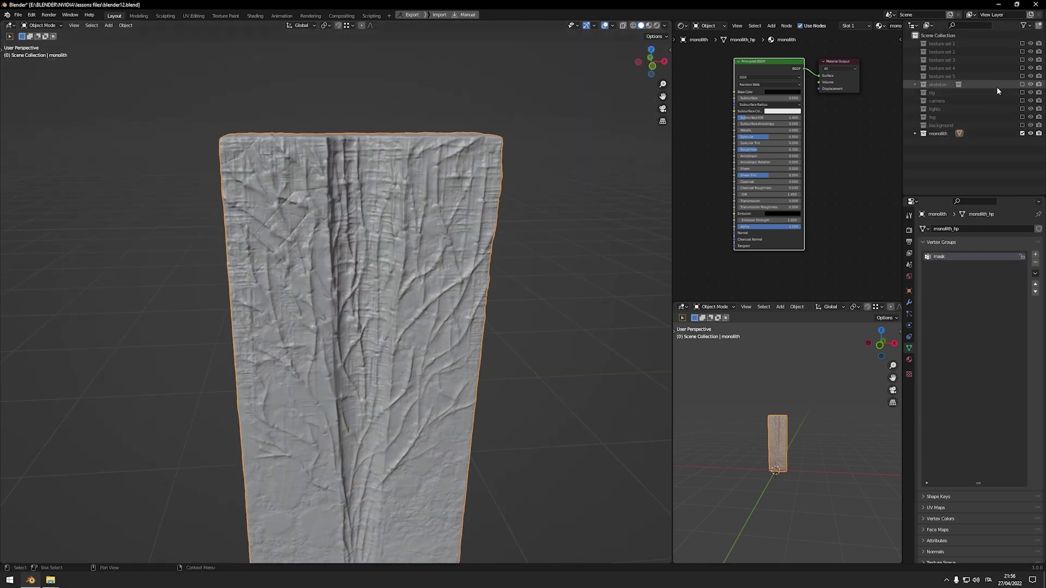
click(1022, 77)
mouse_move(654, 267)
middle_down()
mouse_move(218, 359)
mouse_move(335, 388)
middle_up()
key(z)
click(385, 309)
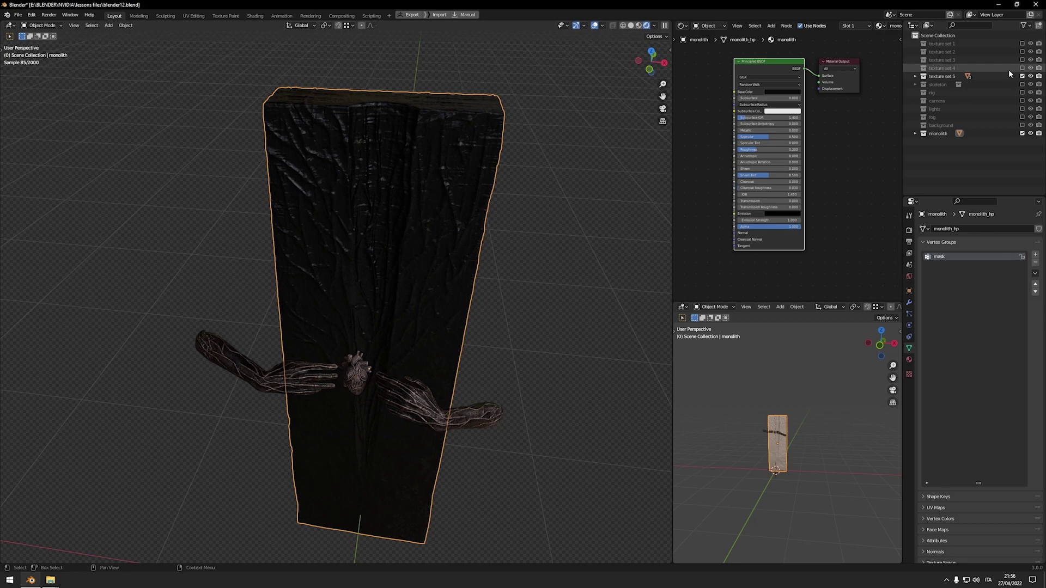
drag(1023, 68, 1022, 43)
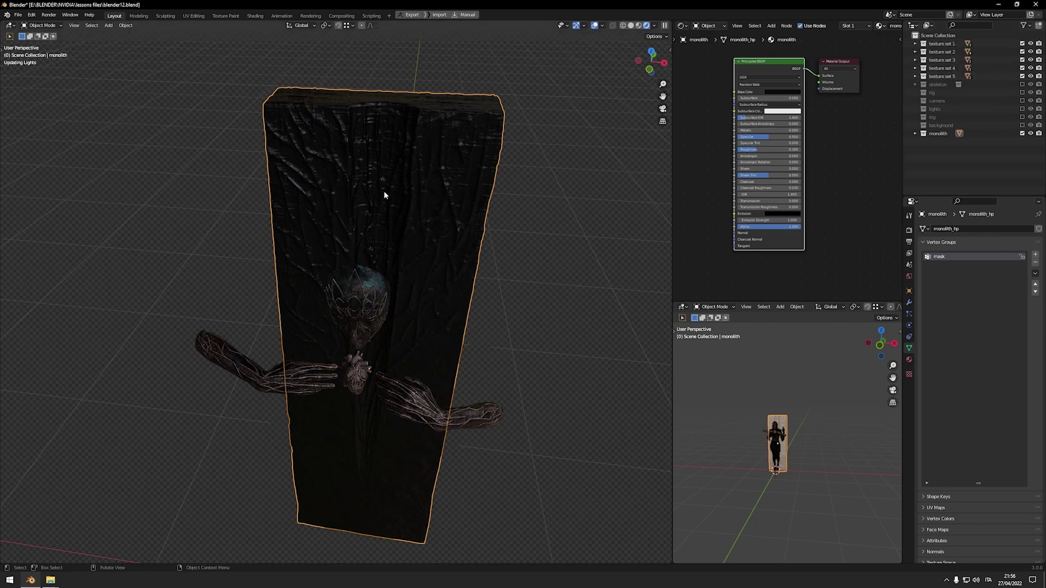
middle_drag(384, 191, 502, 178)
middle_drag(374, 232, 307, 235)
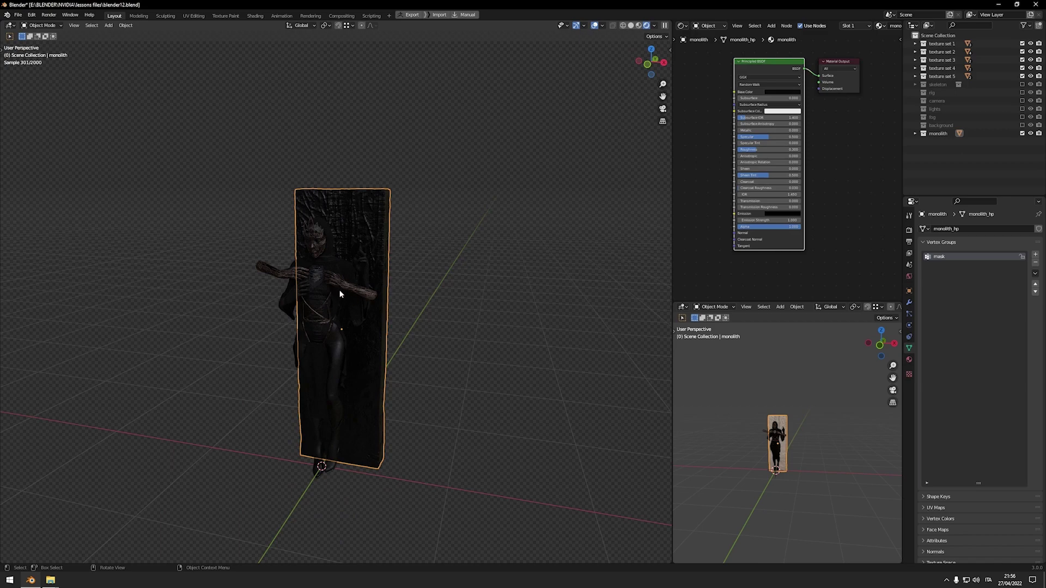
middle_drag(340, 294, 342, 227)
middle_drag(392, 251, 640, 168)
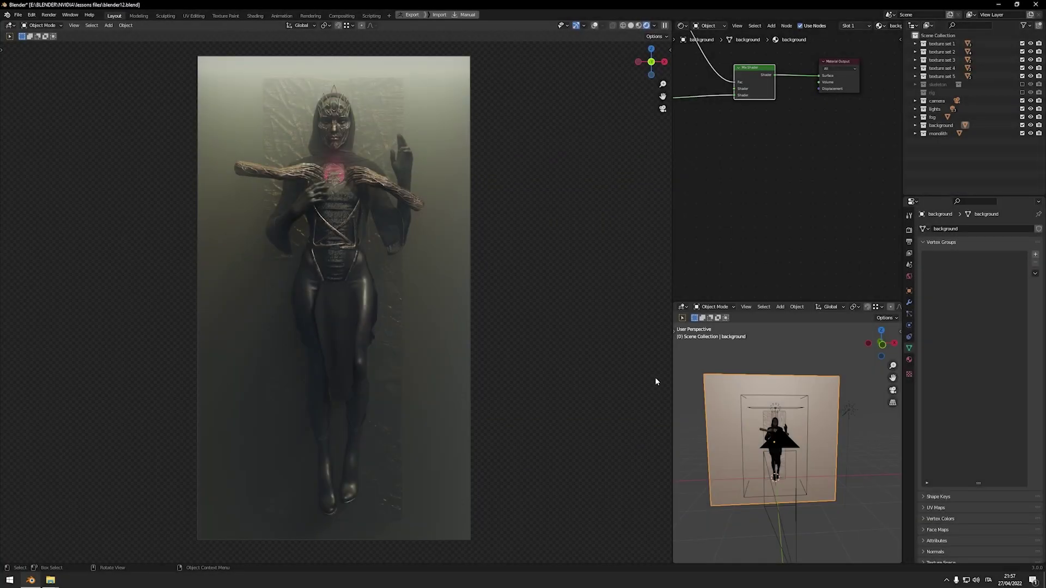
click(800, 408)
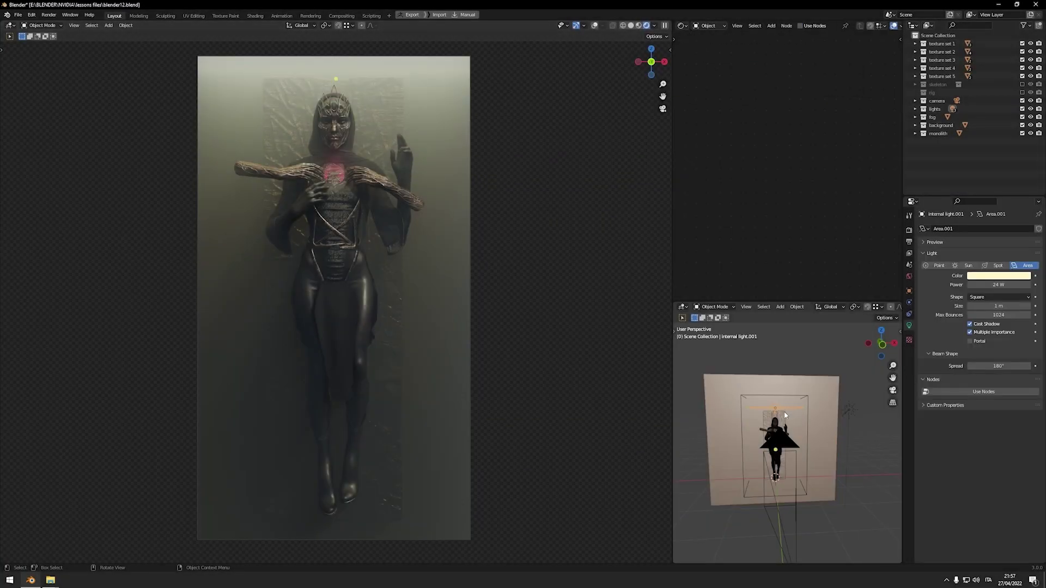
click(989, 278)
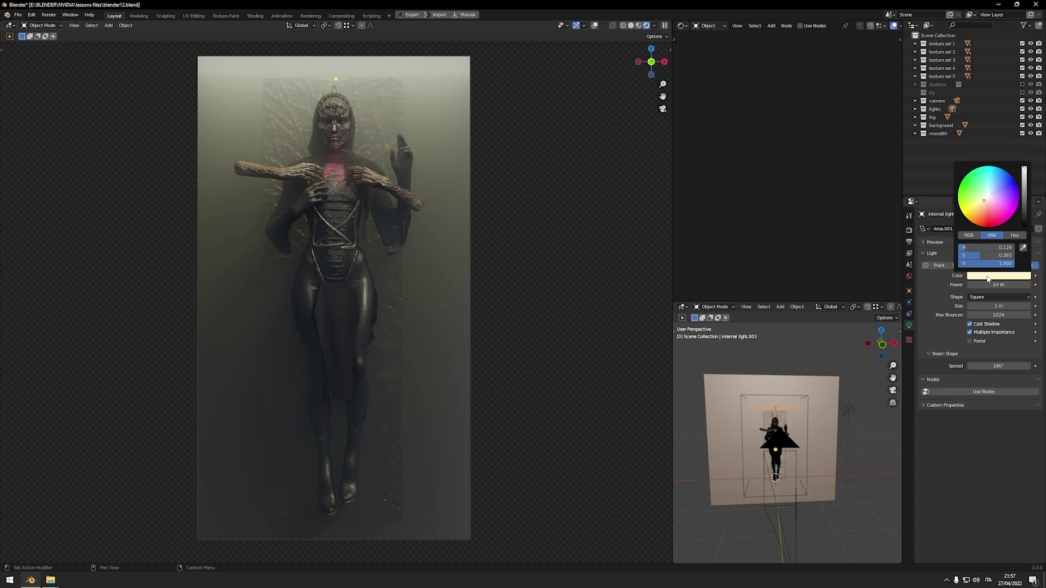
middle_drag(773, 436, 802, 408)
click(802, 409)
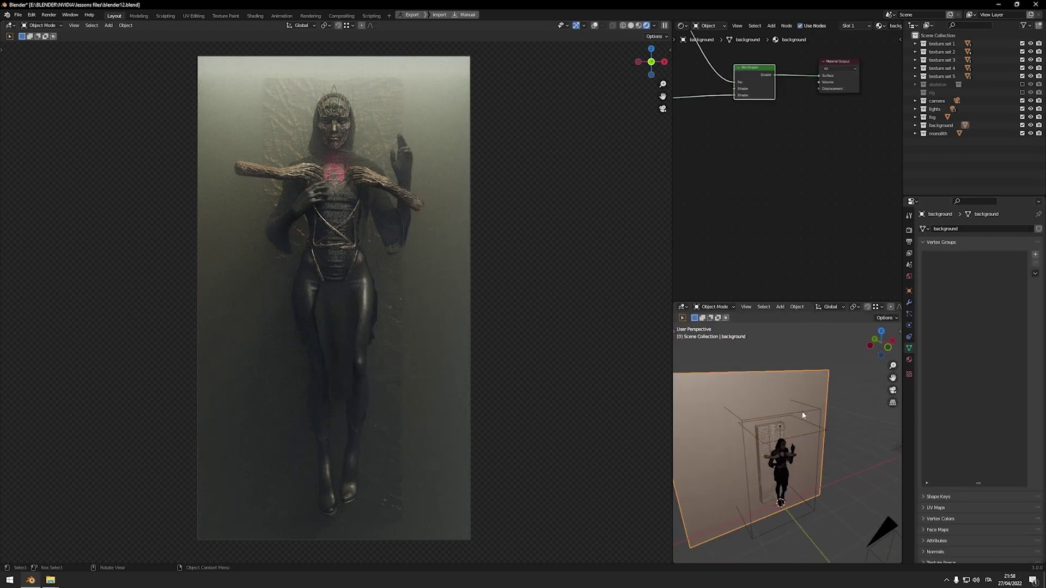
key(KP_Decimal)
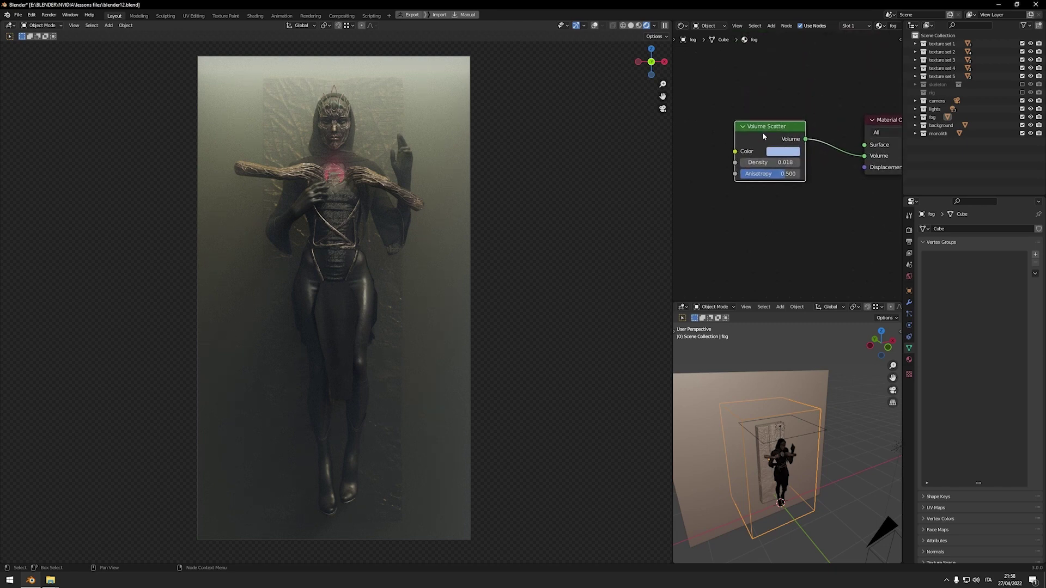
click(814, 431)
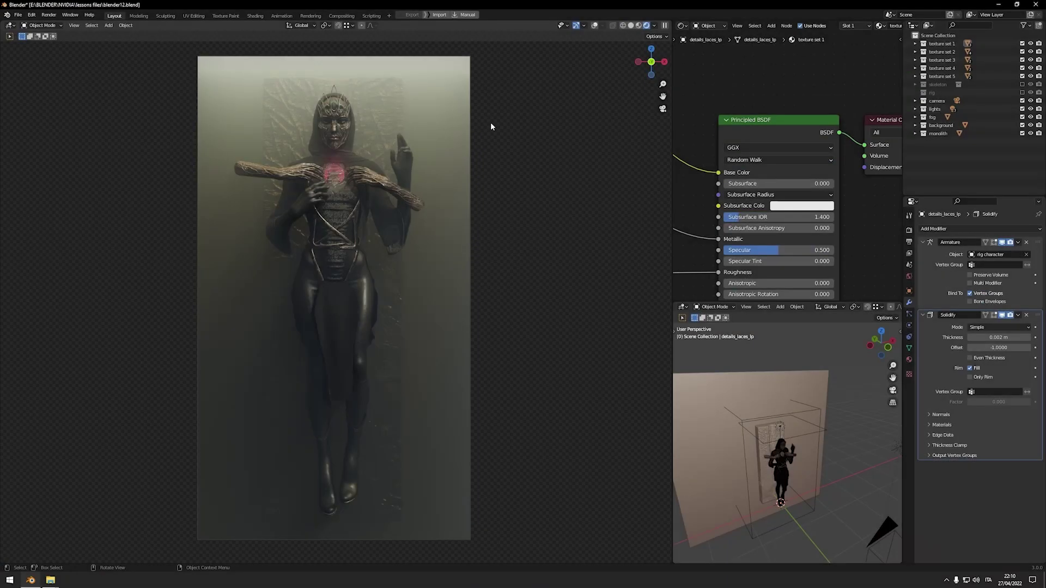
Turn on viewport overlays and select the laces on the front of the torso.
click(595, 25)
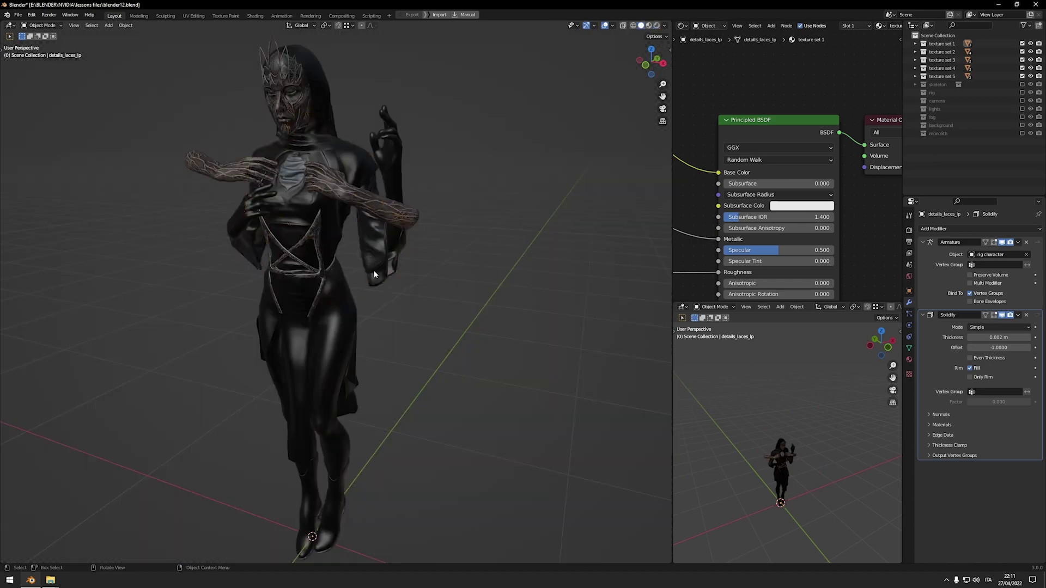
scroll(360, 309, up, 5)
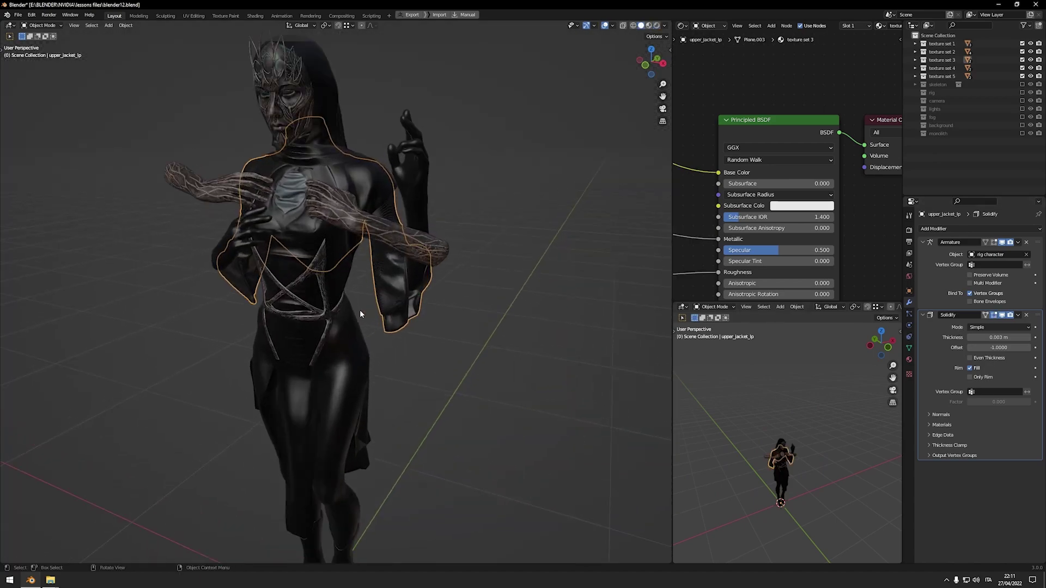
middle_drag(293, 256, 464, 285)
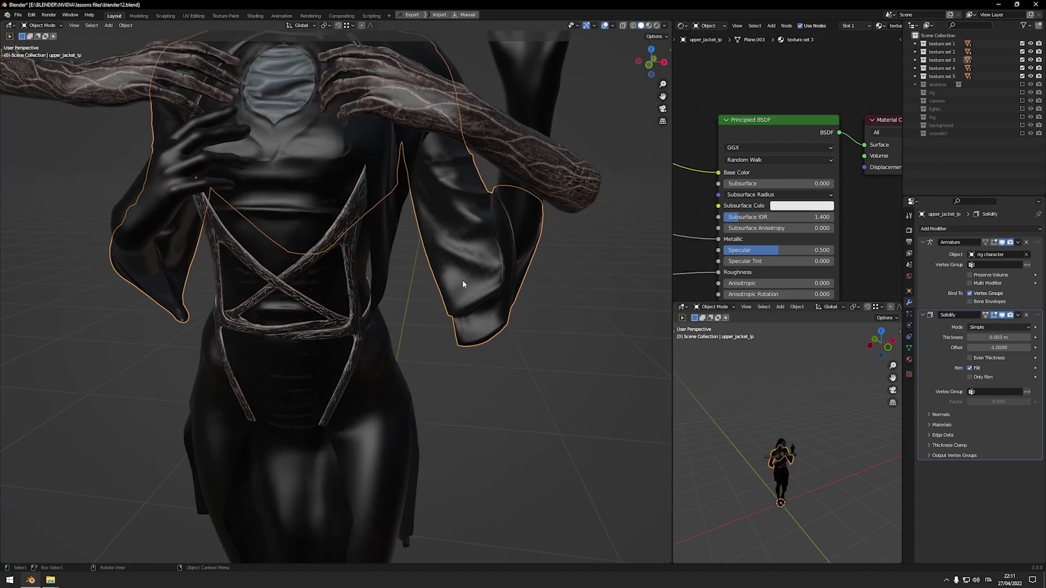
click(341, 243)
middle_drag(349, 302, 415, 350)
Switch the viewport to Rendered shading and orbit around the character's waist.
key(z)
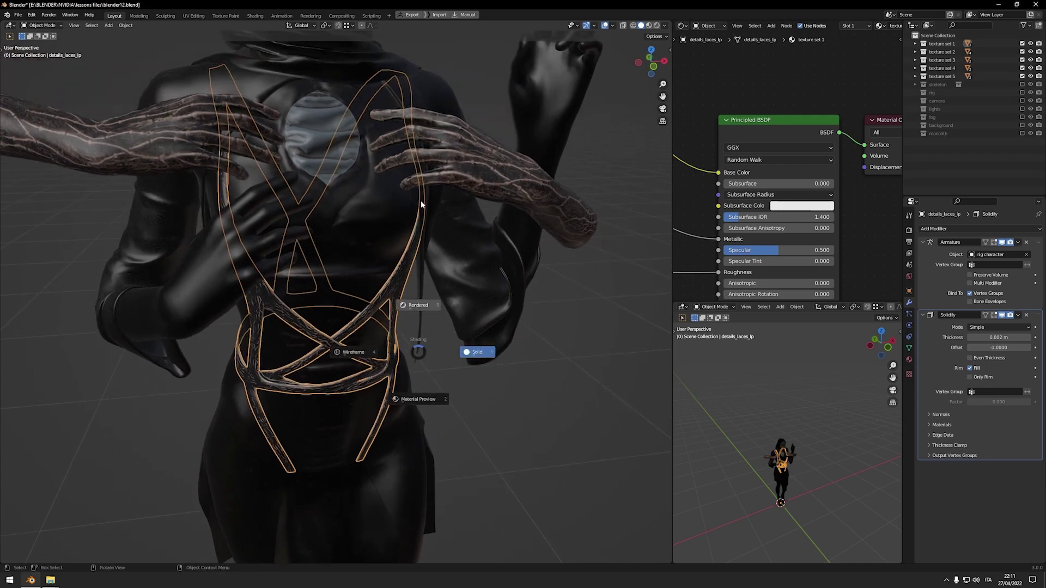
click(474, 351)
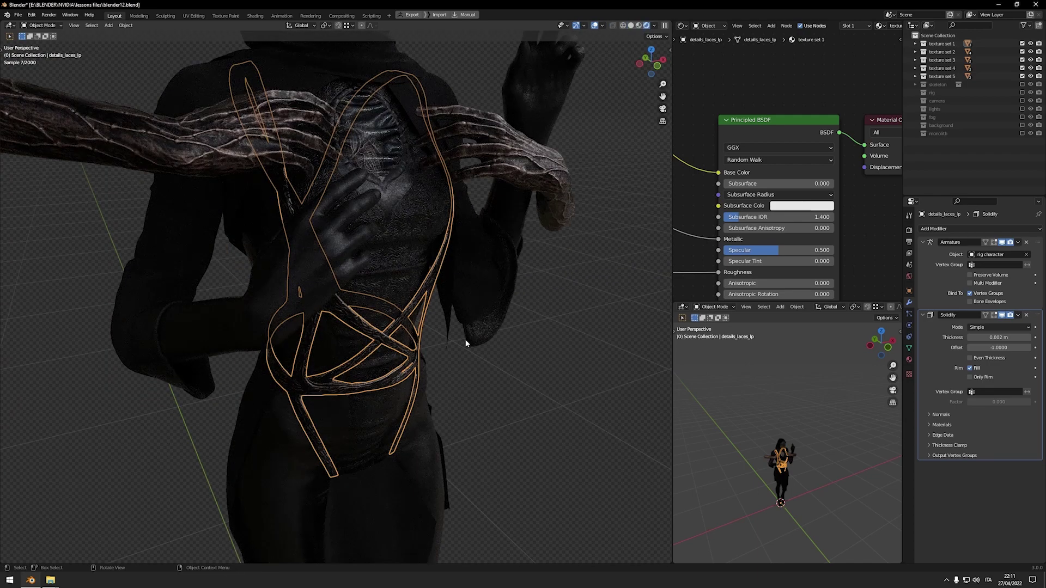
middle_drag(465, 339, 413, 338)
scroll(388, 316, up, 2)
scroll(382, 339, down, 4)
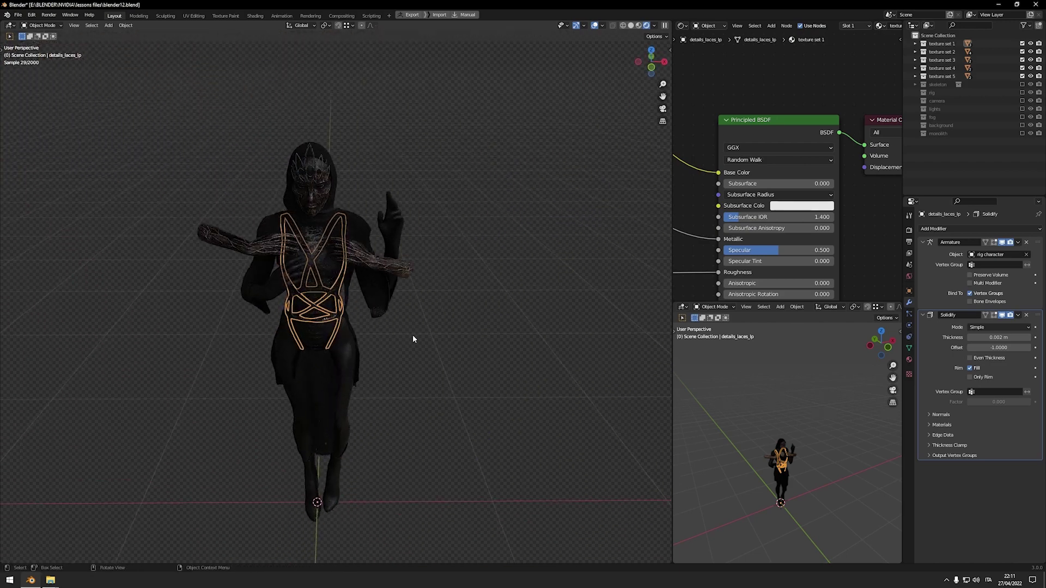